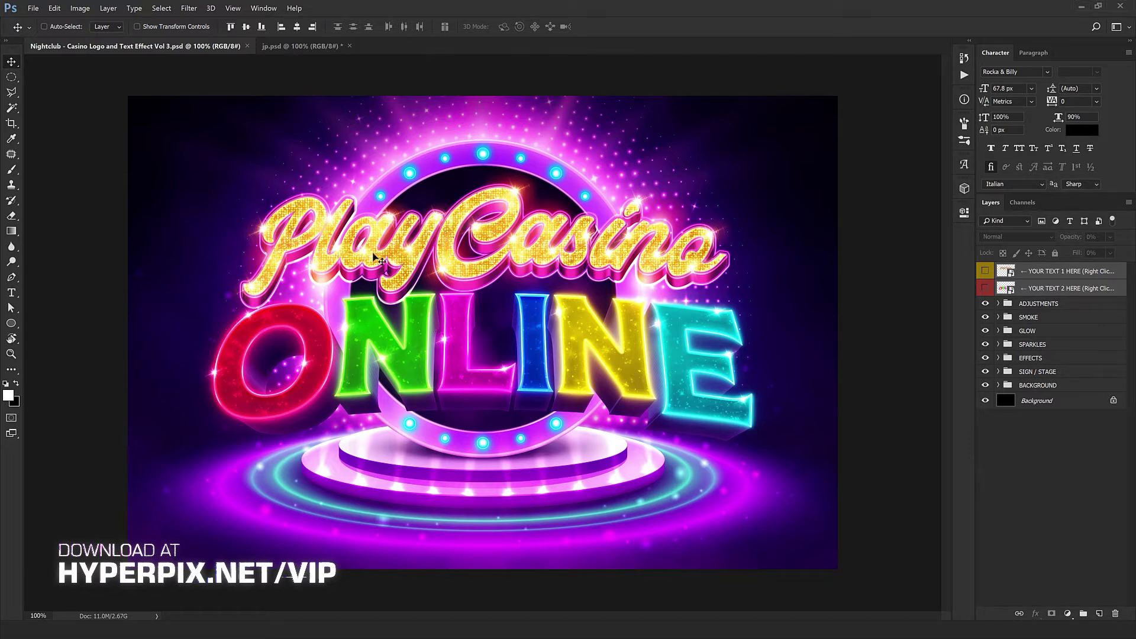
Compare the PlayCasino Online design with the Japanese version in jp.psd by switching between the two open documents.
{"action": "left_click", "coordinate": [299, 47]}
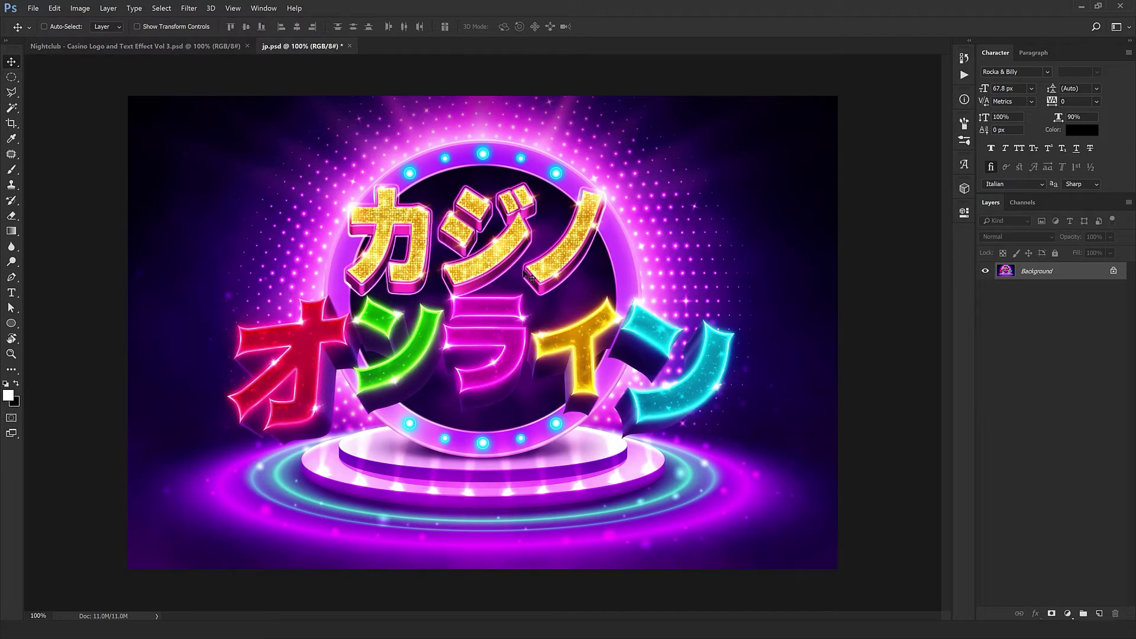
{"action": "key", "text": "ctrl"}
{"action": "key", "text": "ctrl+Tab"}
{"action": "key", "text": "ctrl+Tab"}
{"action": "key", "text": "ctrl+Tab"}
{"action": "key", "text": "ctrl+Tab"}
{"action": "key", "text": "ctrl+Tab"}
{"action": "key", "text": "ctrl+Tab"}
{"action": "key", "text": "ctrl+Tab"}
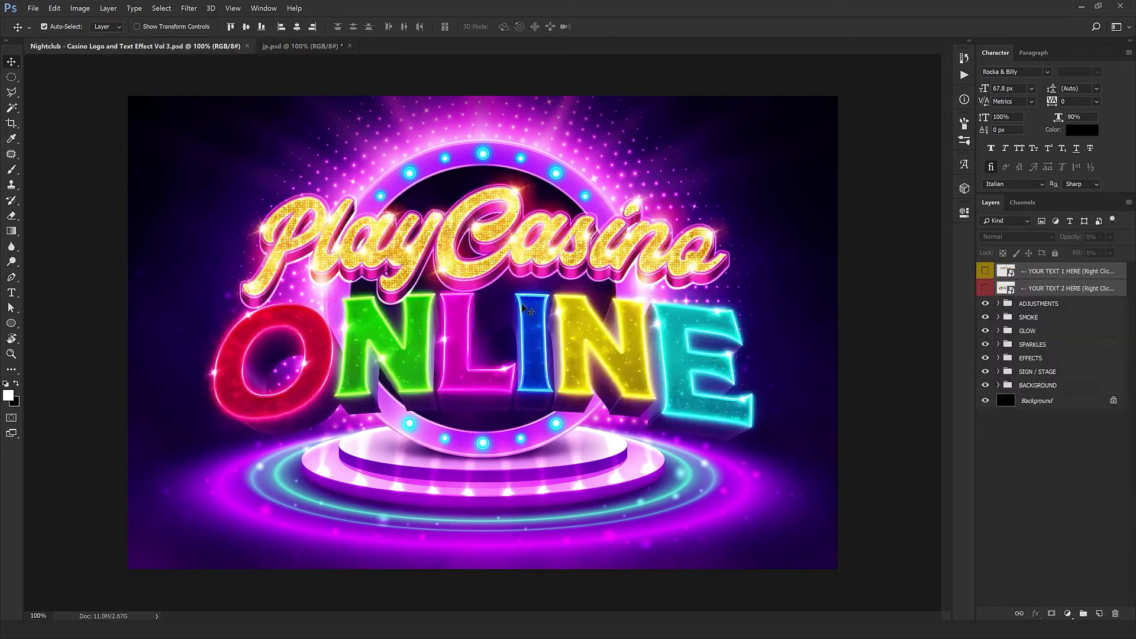
{"action": "key", "text": "ctrl+Tab"}
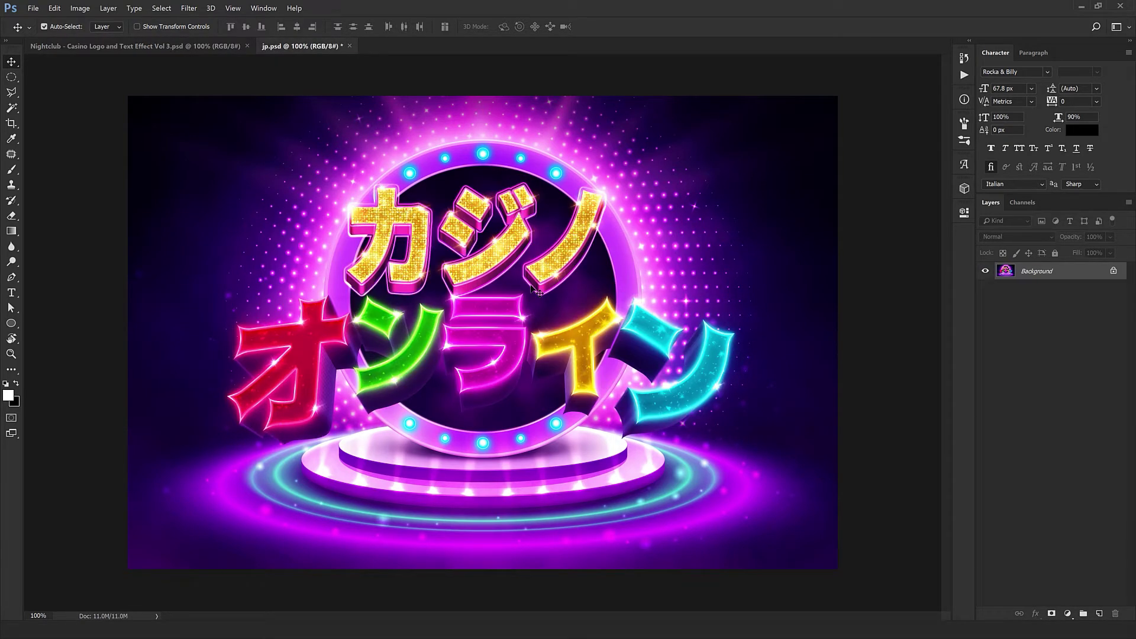
{"action": "key", "text": "ctrl+Tab"}
Close jp.psd without saving it, and open the contents of the YOUR TEXT 1 HERE smart object.
{"action": "left_click", "coordinate": [350, 47]}
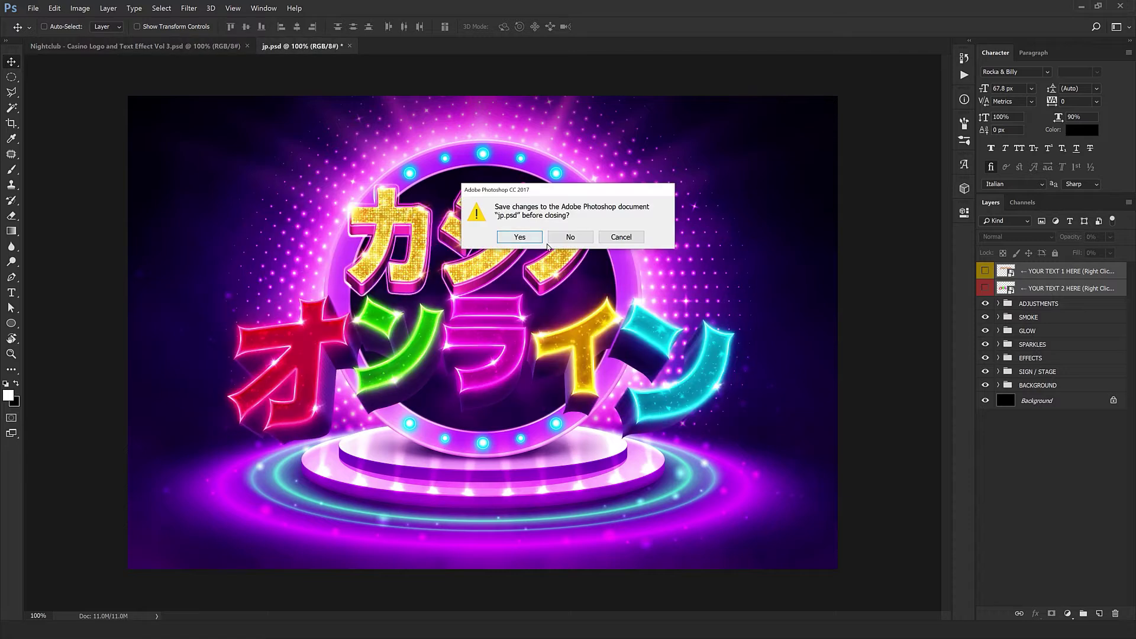
{"action": "left_click", "coordinate": [567, 238]}
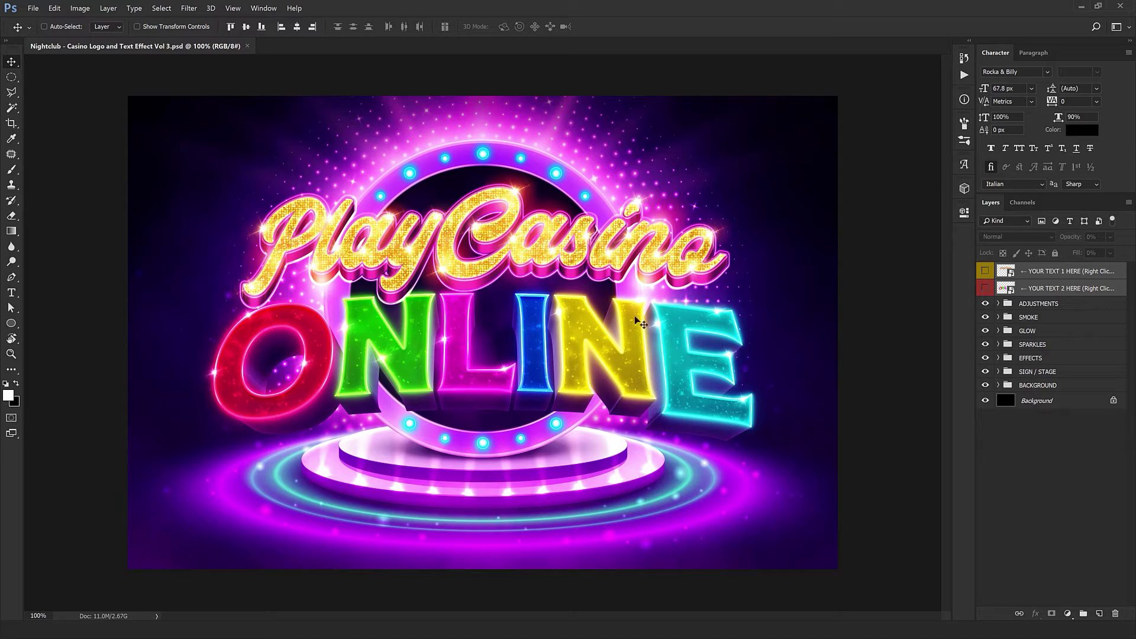
{"action": "left_click", "coordinate": [1051, 272]}
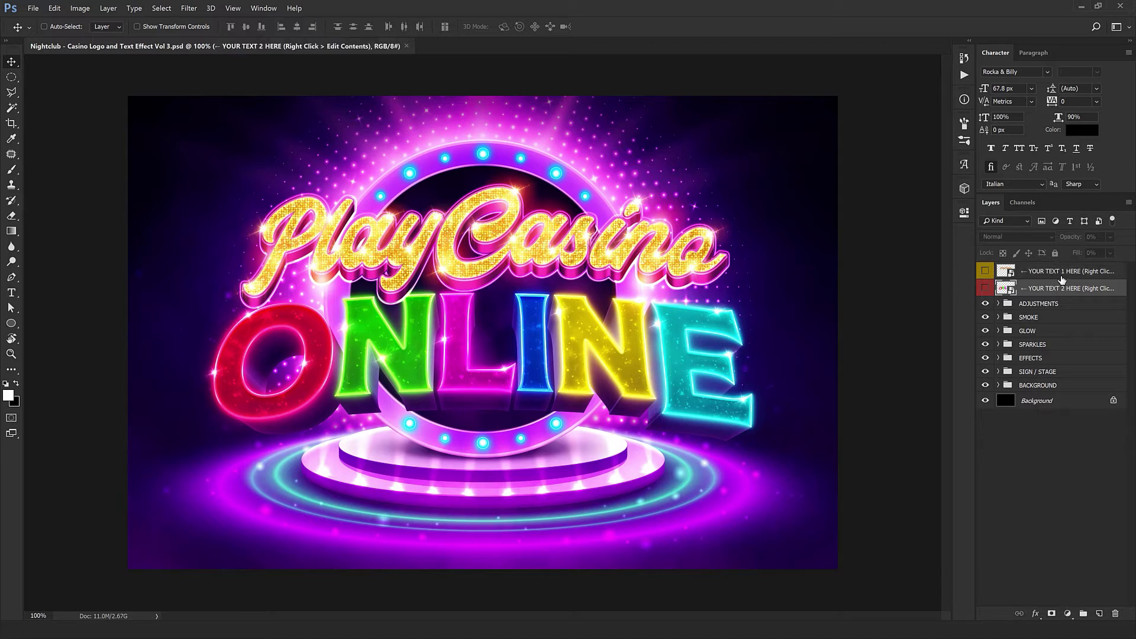
{"action": "right_click", "coordinate": [1063, 275]}
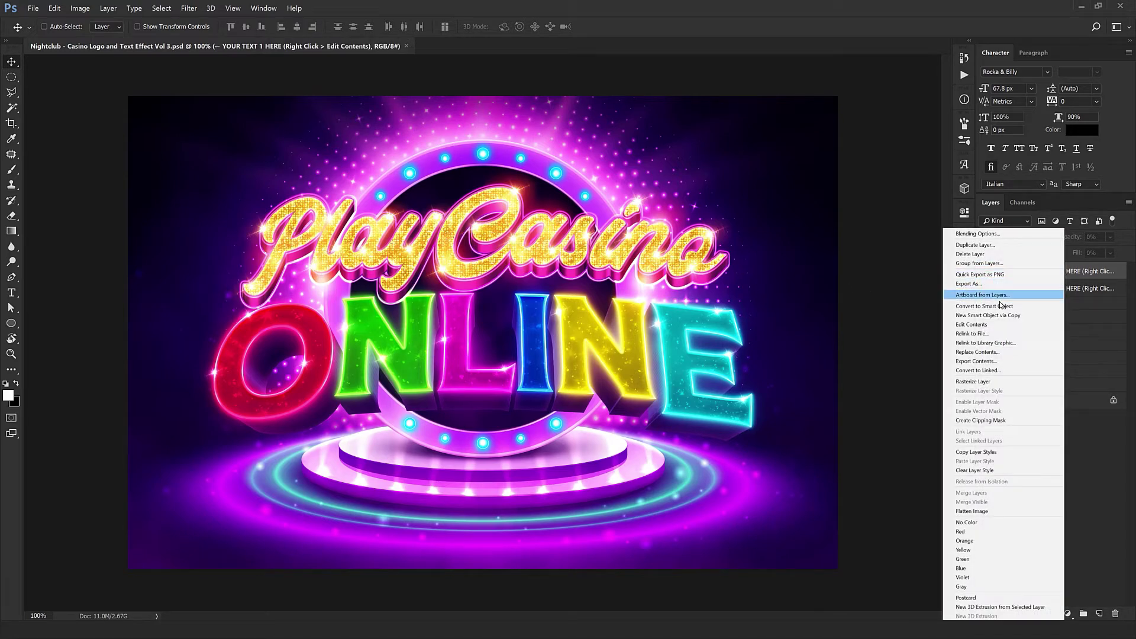
{"action": "left_click", "coordinate": [970, 325]}
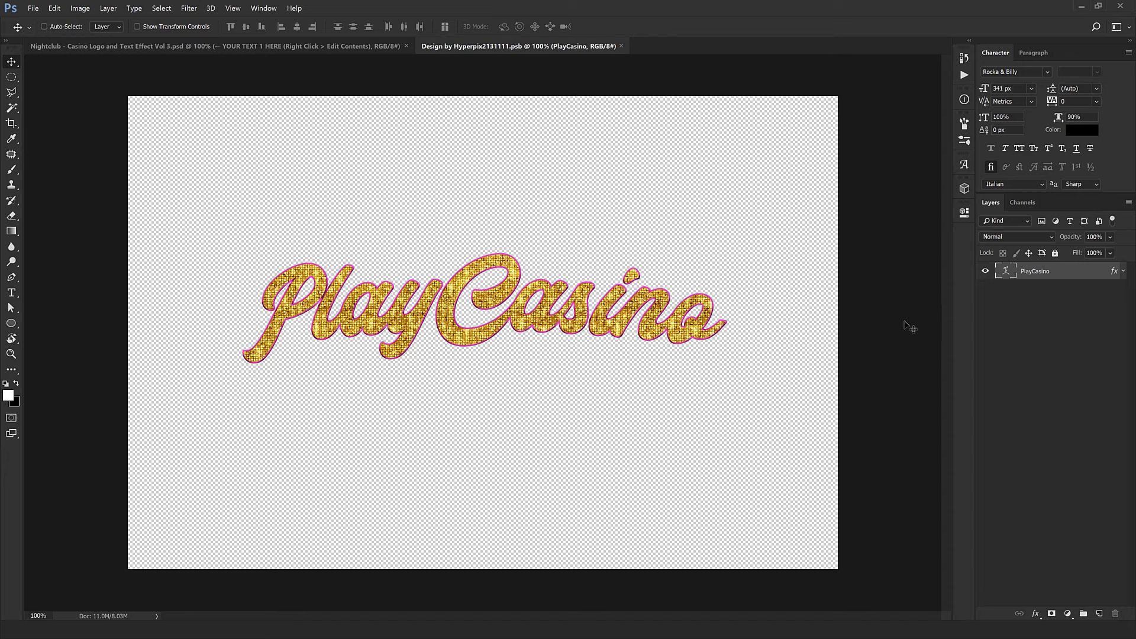
Replace the PlayCasino text with "LasVegas".
{"action": "double_click", "coordinate": [1006, 271]}
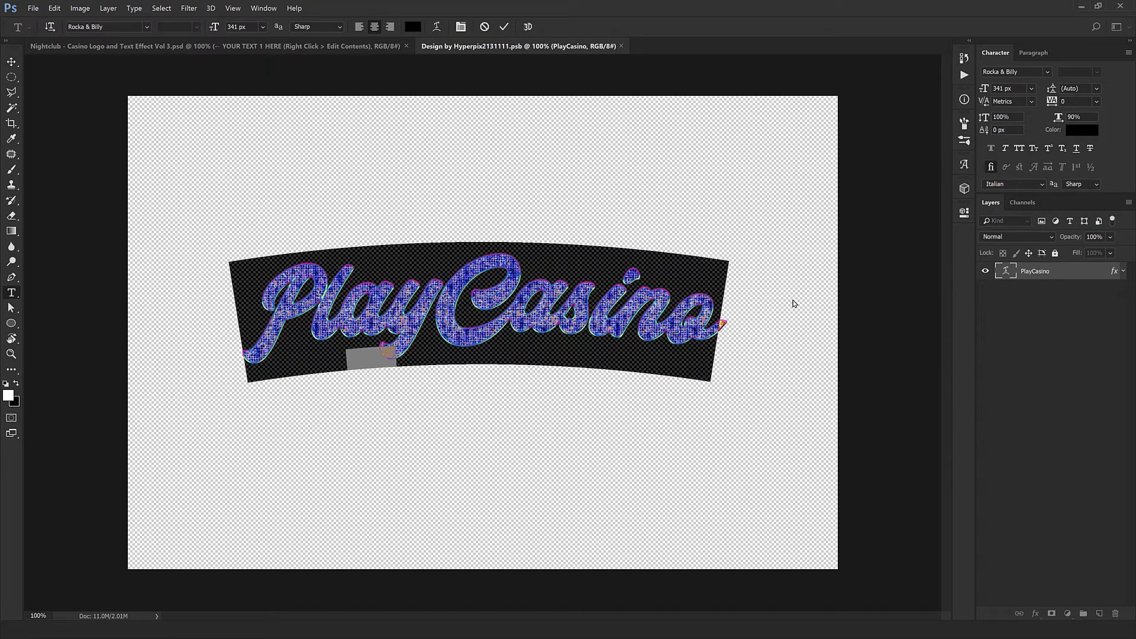
{"action": "type", "text": "Las"}
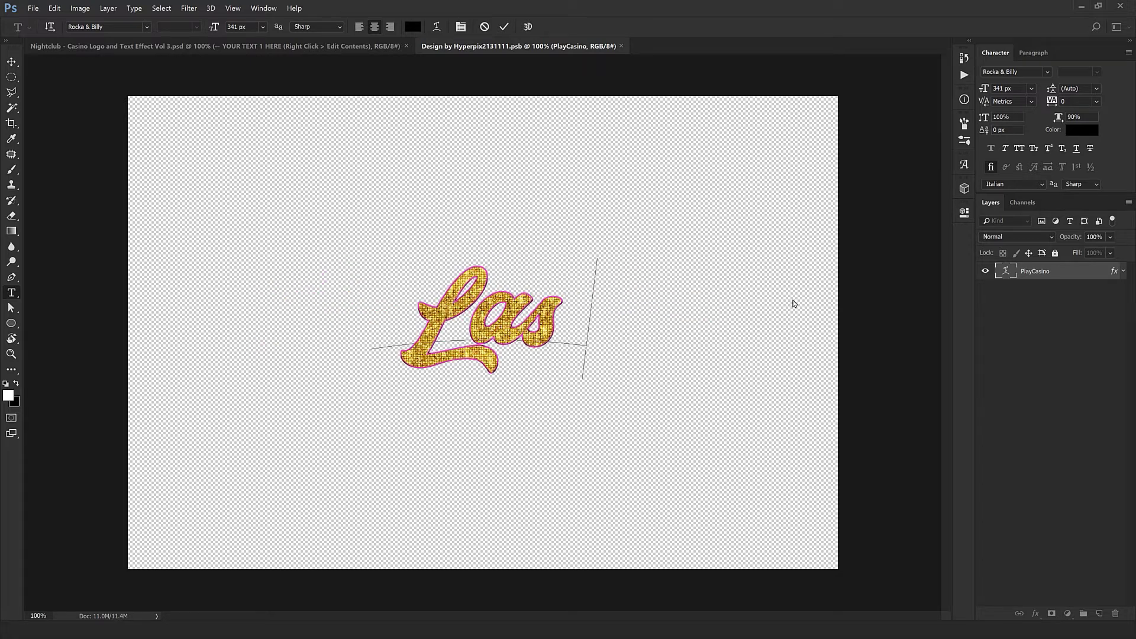
{"action": "type", "text": "Vegas"}
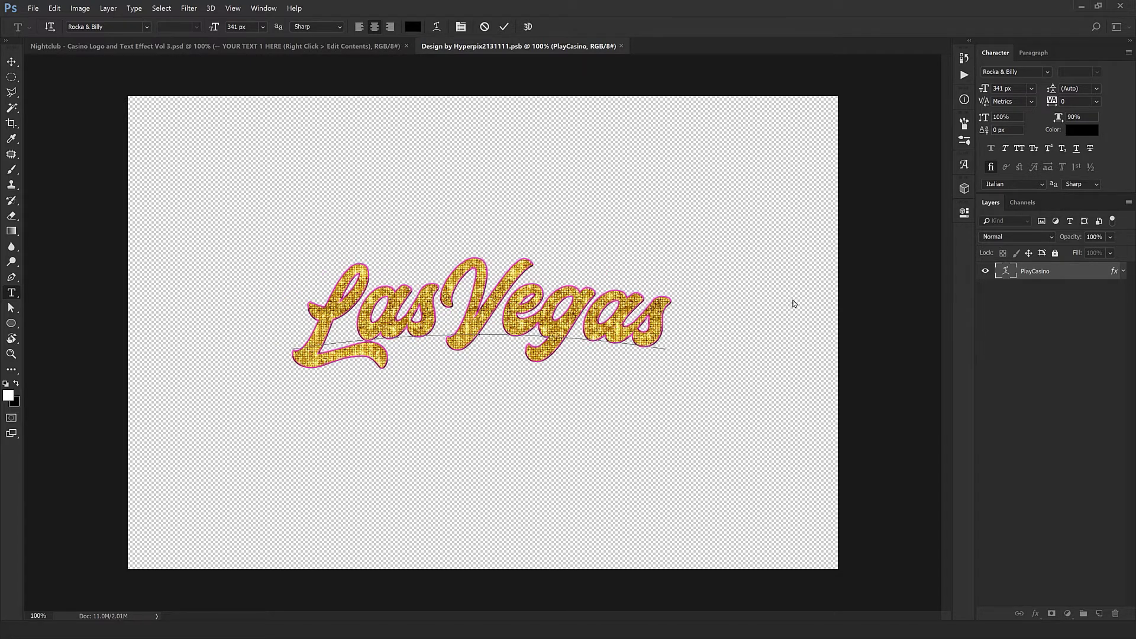
Set the font size of the entire LasVegas text to 351 px and commit the text edit.
{"action": "key", "text": "ctrl+a"}
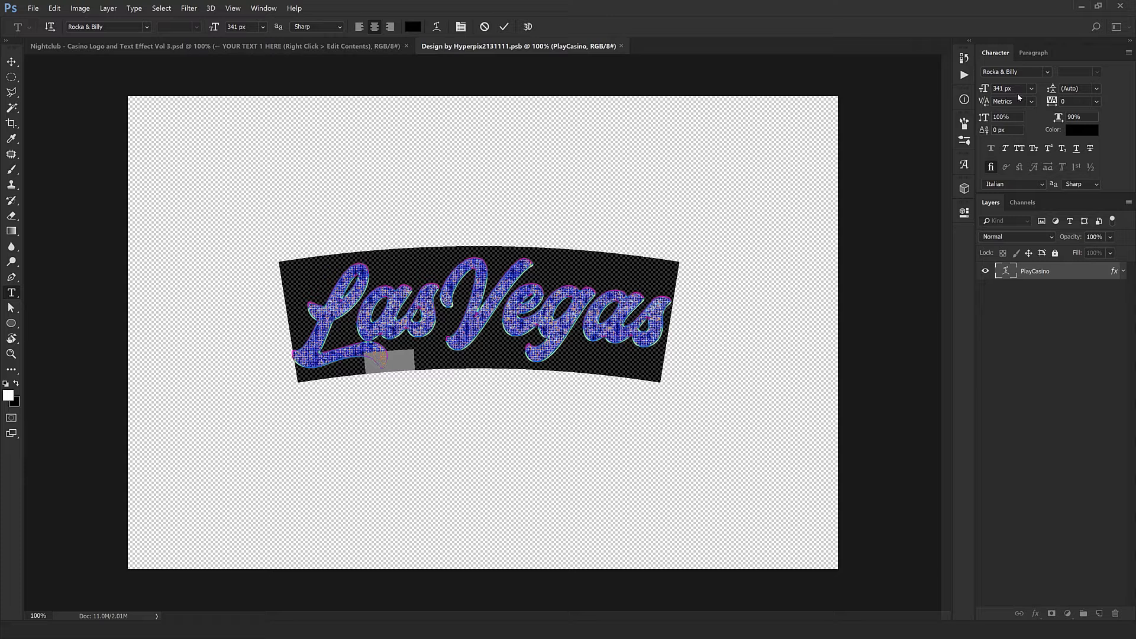
{"action": "key", "text": "shift+Up"}
{"action": "key", "text": "shift+Up"}
{"action": "key", "text": "shift+Down"}
{"action": "left_click", "coordinate": [605, 271]}
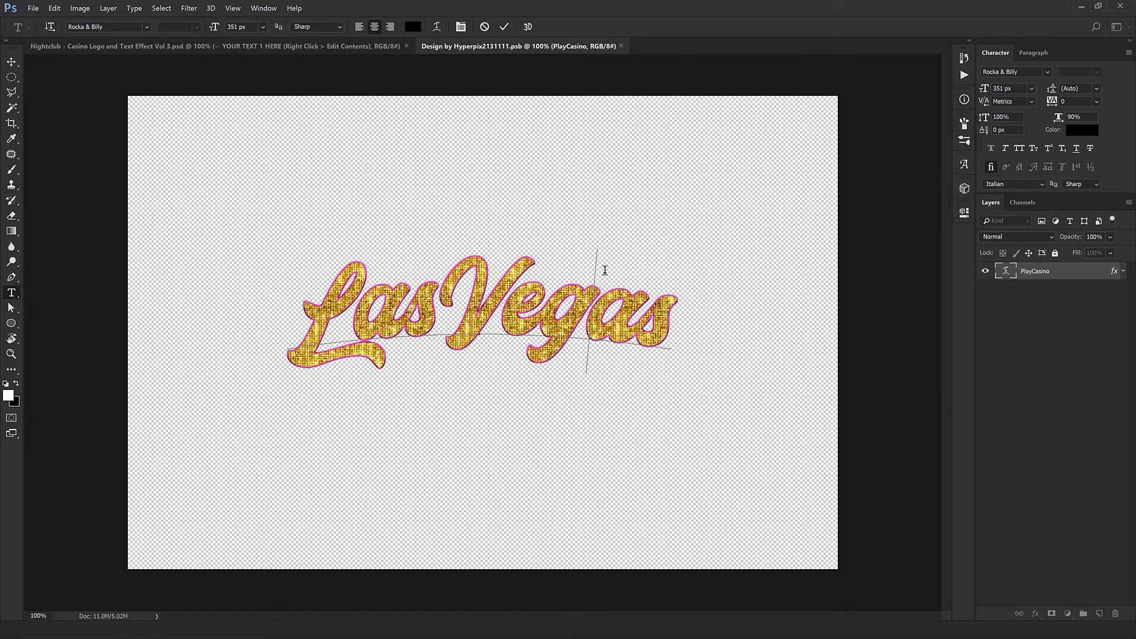
{"action": "key", "text": "ctrl+Return"}
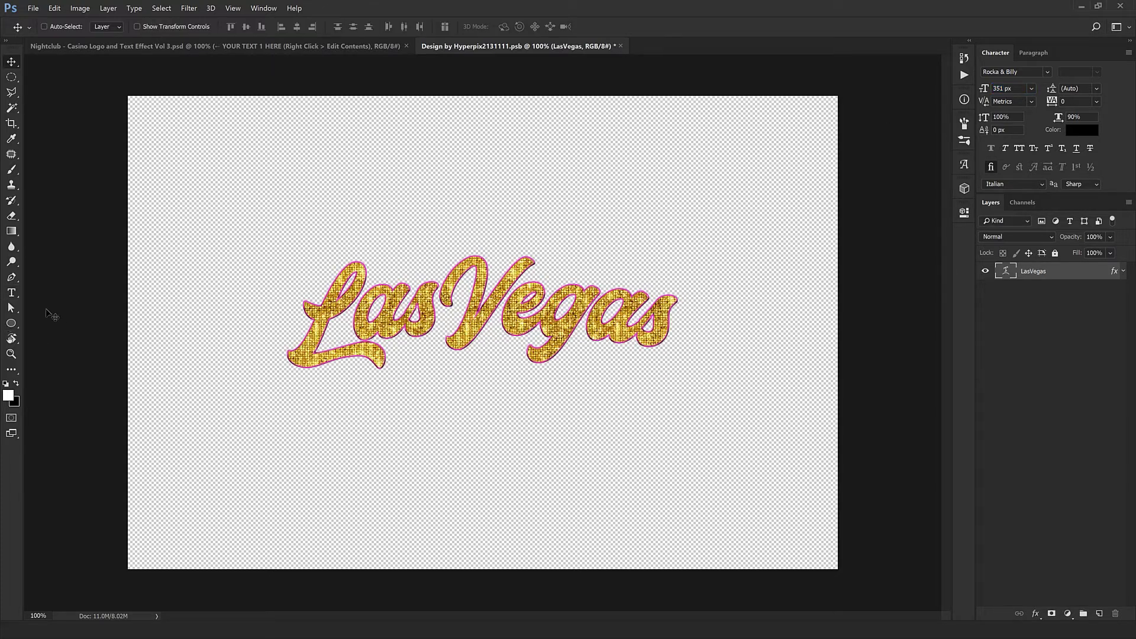
Set the bend of the LasVegas text's horizontal Arc warp to +8%.
{"action": "left_click", "coordinate": [13, 293]}
{"action": "right_click", "coordinate": [468, 327]}
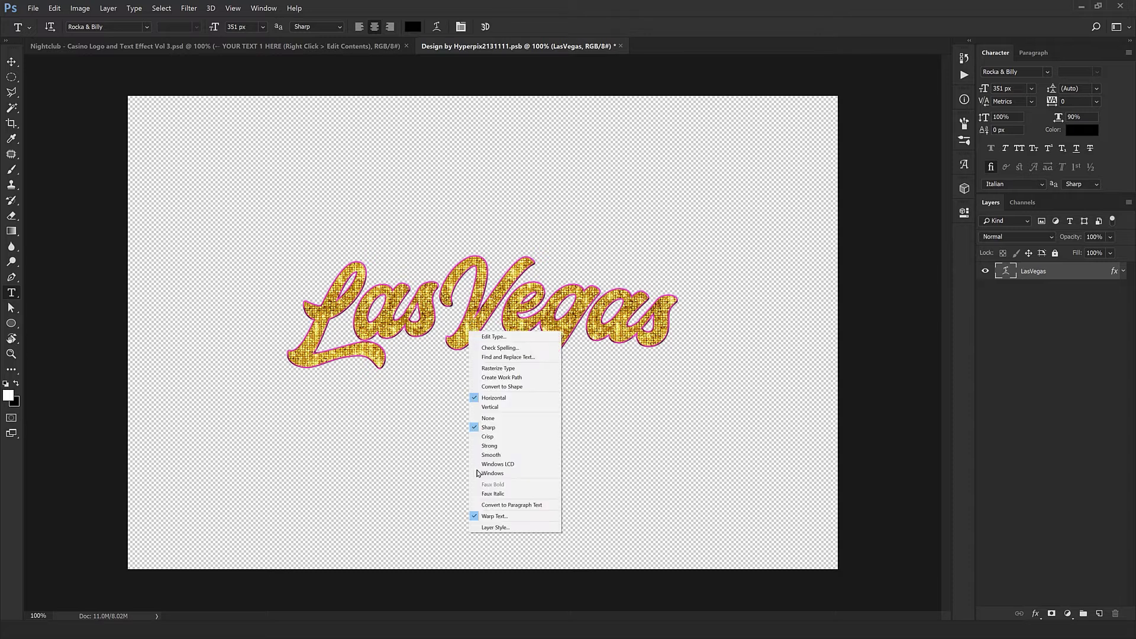
{"action": "left_click", "coordinate": [497, 517]}
{"action": "key", "text": "Down"}
{"action": "key", "text": "Down"}
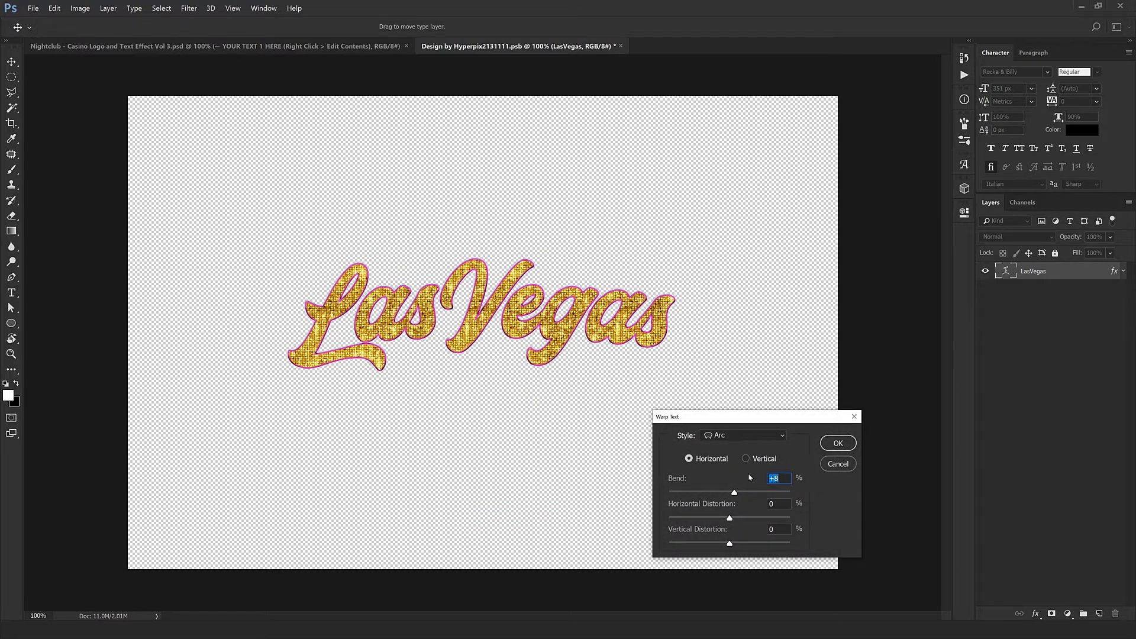
{"action": "key", "text": "Down"}
{"action": "left_click", "coordinate": [836, 444]}
Nudge the LasVegas text slightly upward on the canvas.
{"action": "key", "text": "v"}
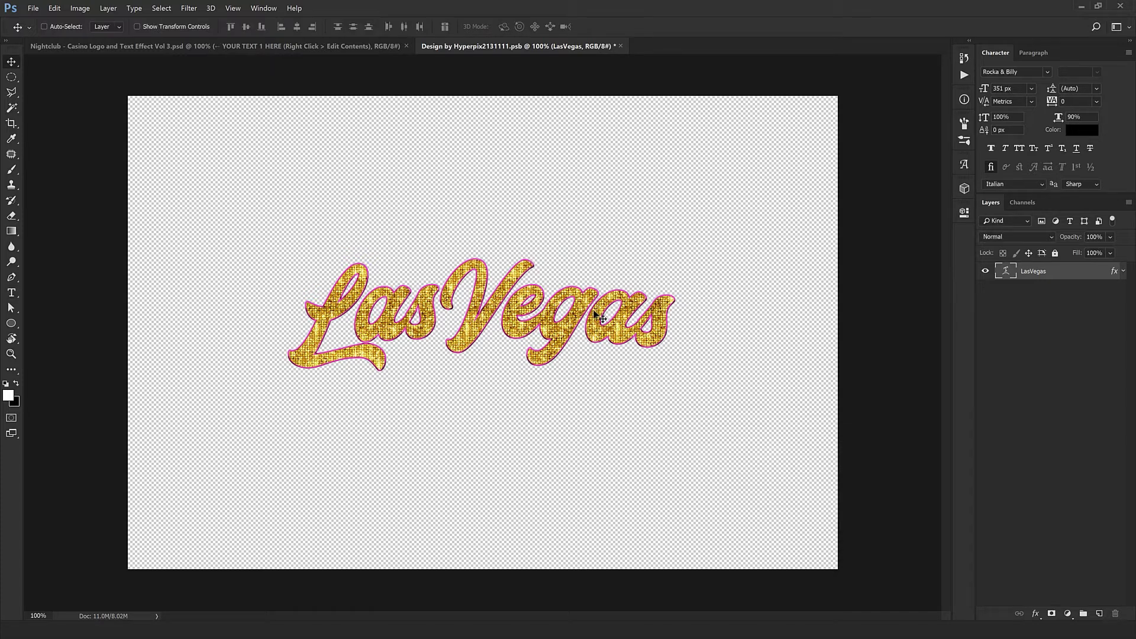
{"action": "key", "text": "shift+Up"}
{"action": "key", "text": "Down"}
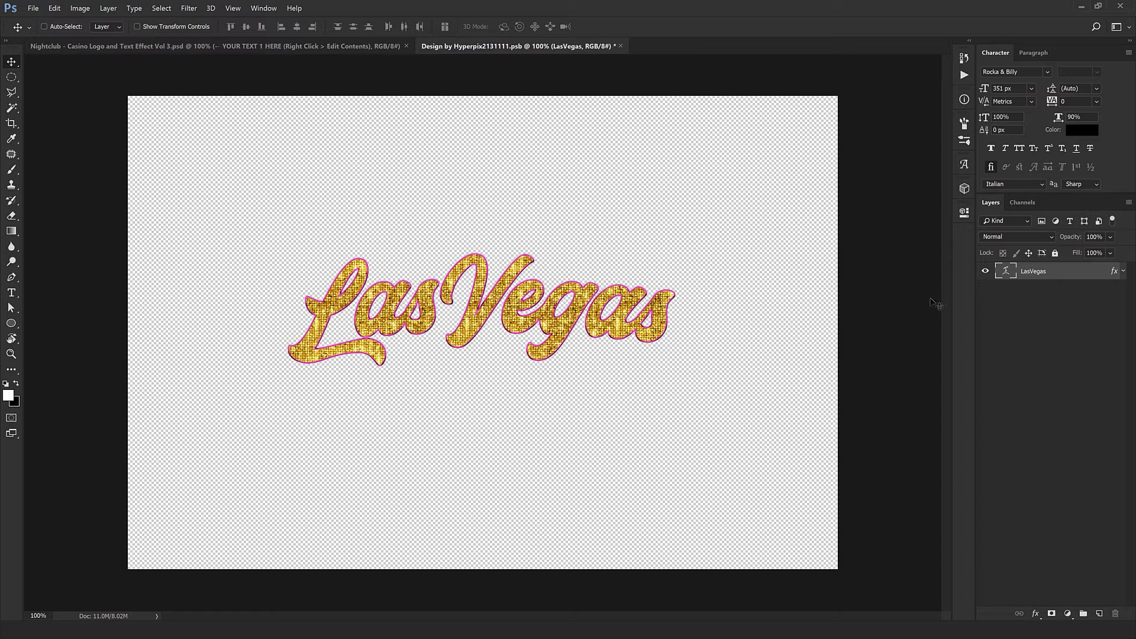
Try a 50% Pattern Overlay scale on the LasVegas text, inspect it up close, and discard the change.
{"action": "left_click", "coordinate": [1122, 271]}
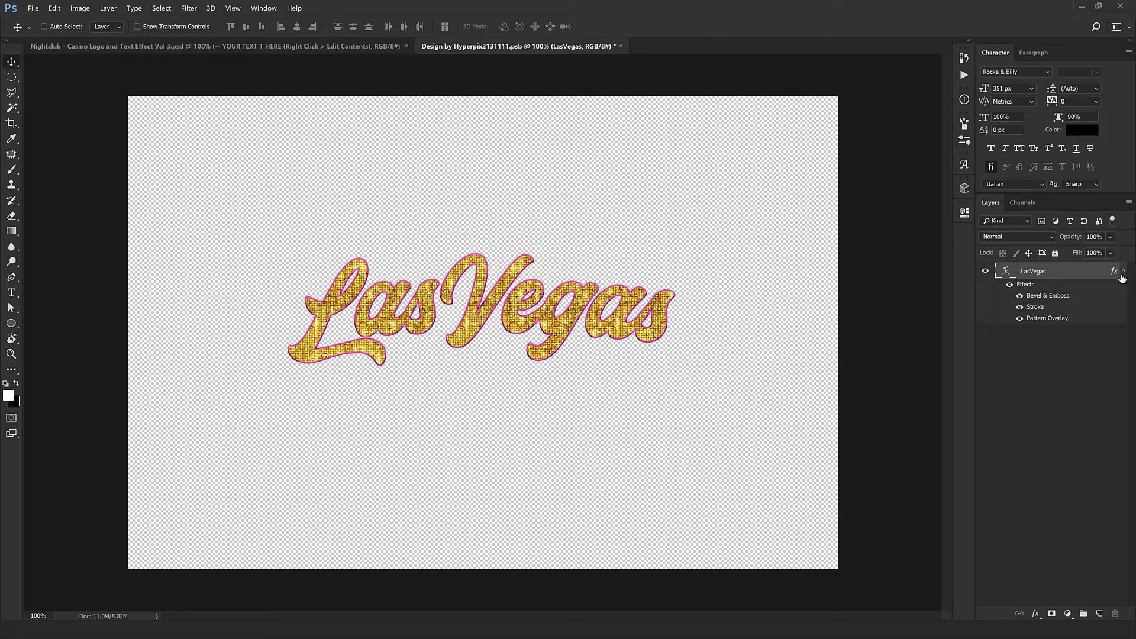
{"action": "double_click", "coordinate": [1046, 317]}
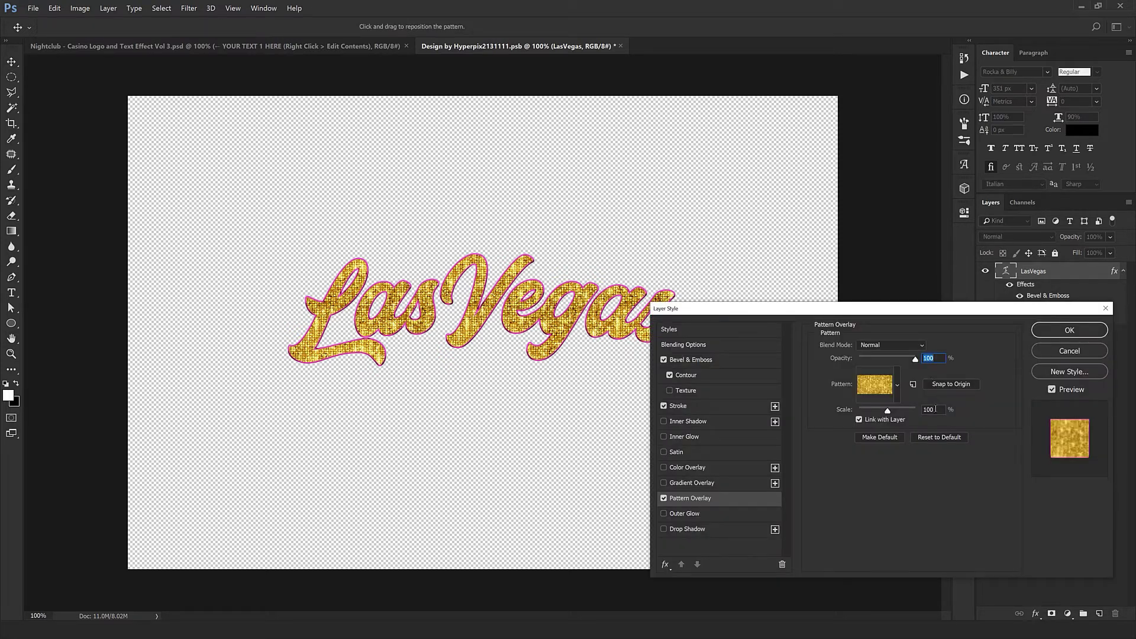
{"action": "double_click", "coordinate": [930, 409]}
{"action": "type", "text": "50"}
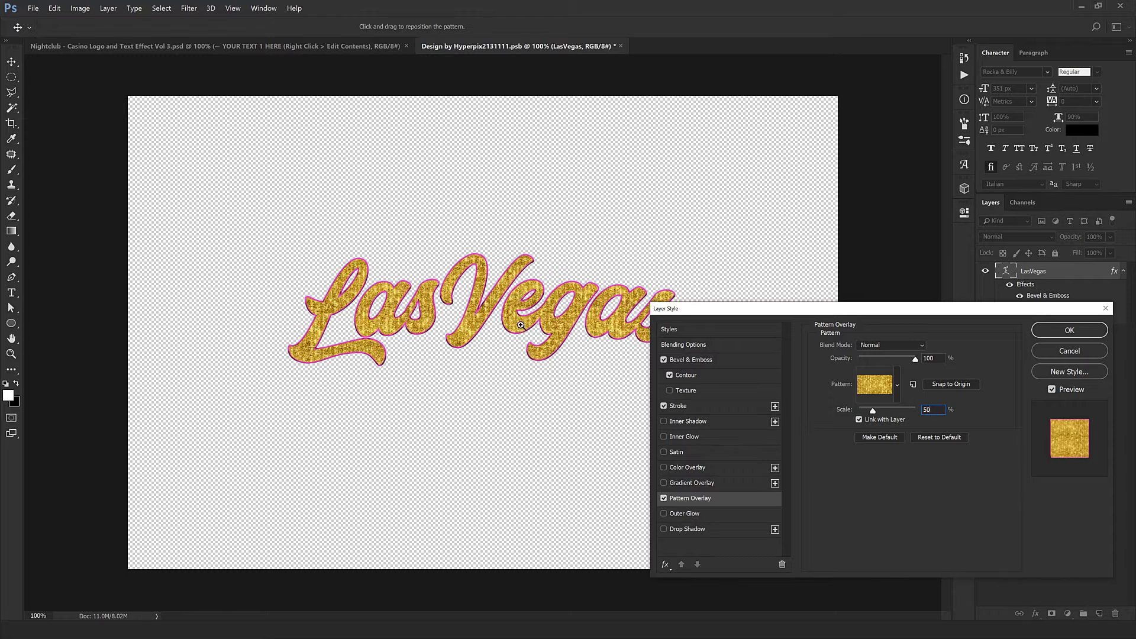
{"action": "left_click", "coordinate": [520, 325], "text": "ctrl"}
{"action": "left_click", "coordinate": [521, 325], "text": "ctrl"}
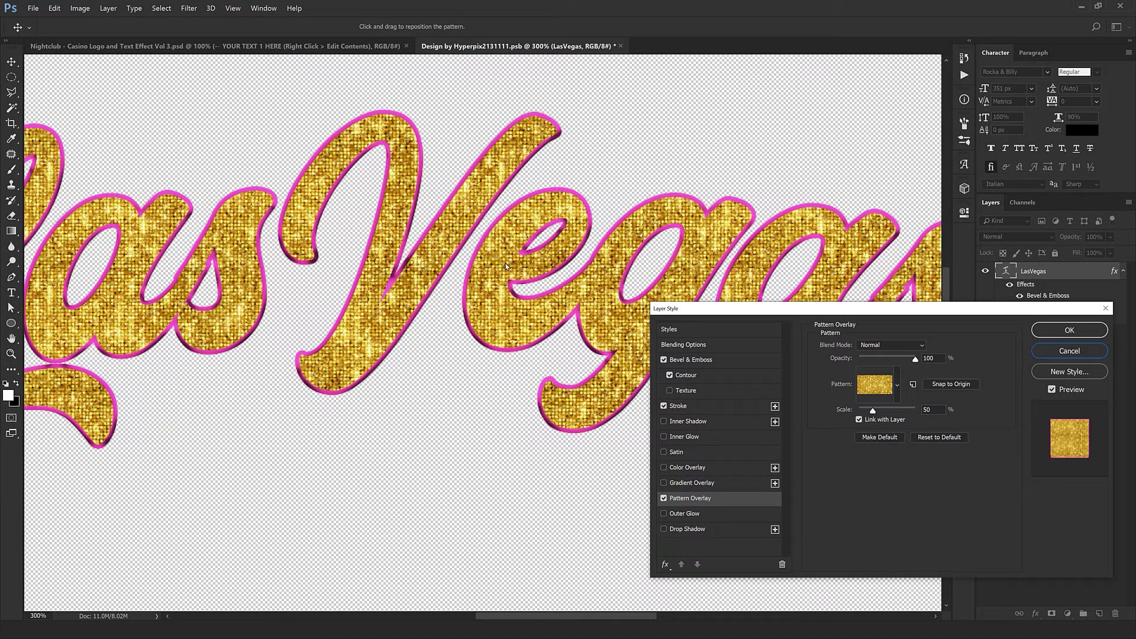
{"action": "left_click", "coordinate": [1069, 354]}
{"action": "left_click", "coordinate": [613, 280], "text": "alt"}
{"action": "left_click", "coordinate": [613, 281], "text": "alt"}
{"action": "left_click", "coordinate": [614, 280], "text": "alt"}
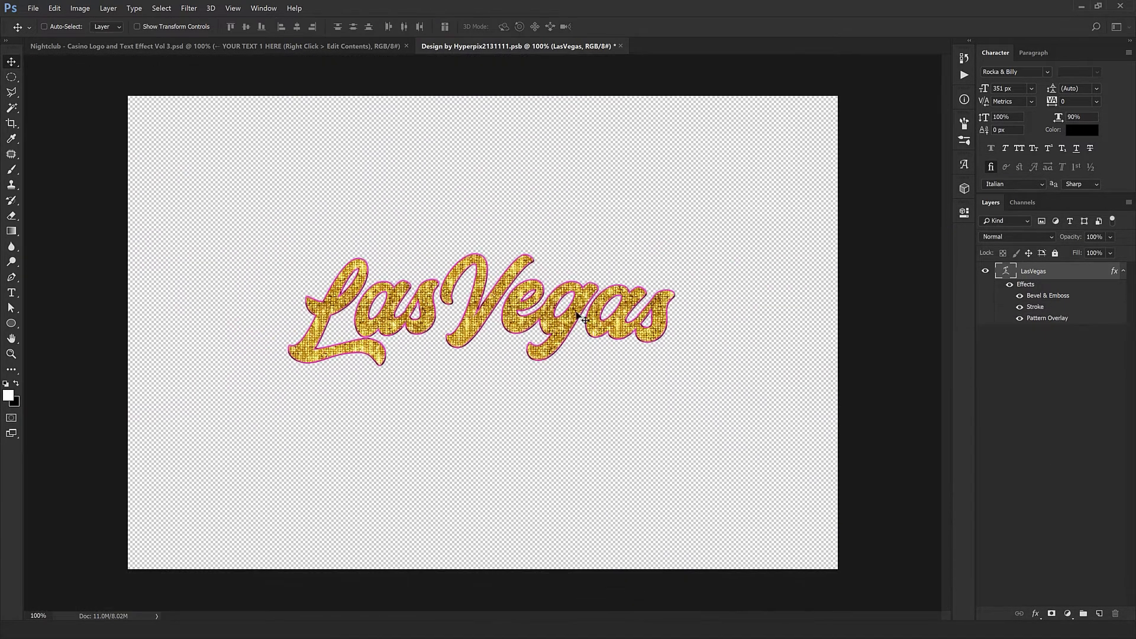
Close the LasVegas smart object and save its changes into the main design.
{"action": "left_click", "coordinate": [620, 46]}
{"action": "left_click", "coordinate": [533, 241]}
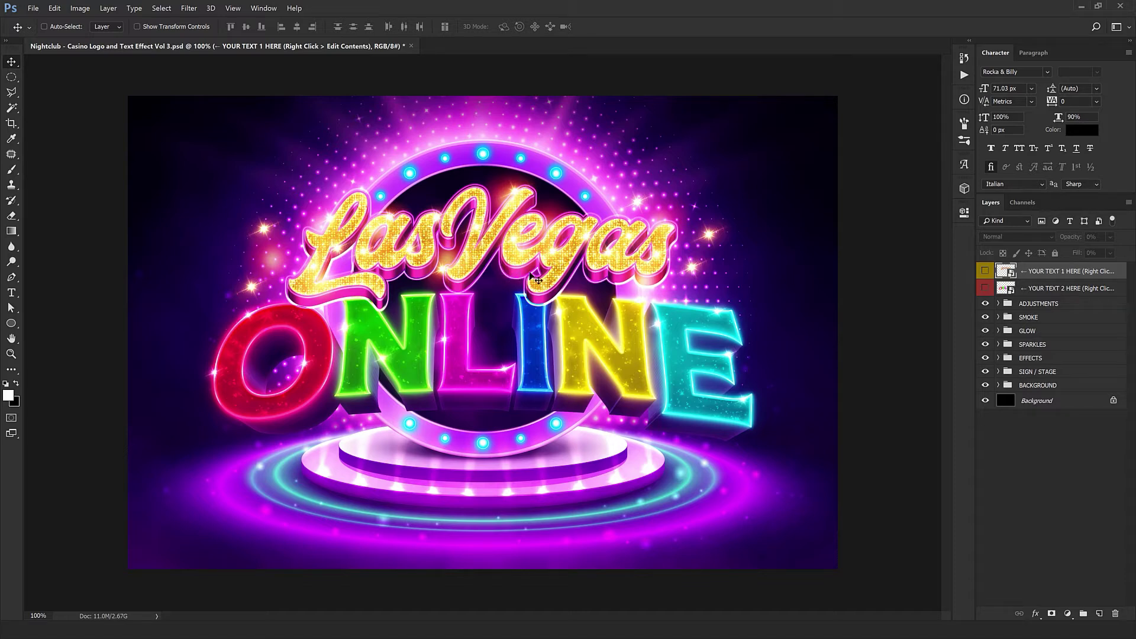
Change the LasVegas text's stroke color to #309dd5 inside the YOUR TEXT 1 HERE smart object, and save the smart object.
{"action": "double_click", "coordinate": [1004, 273]}
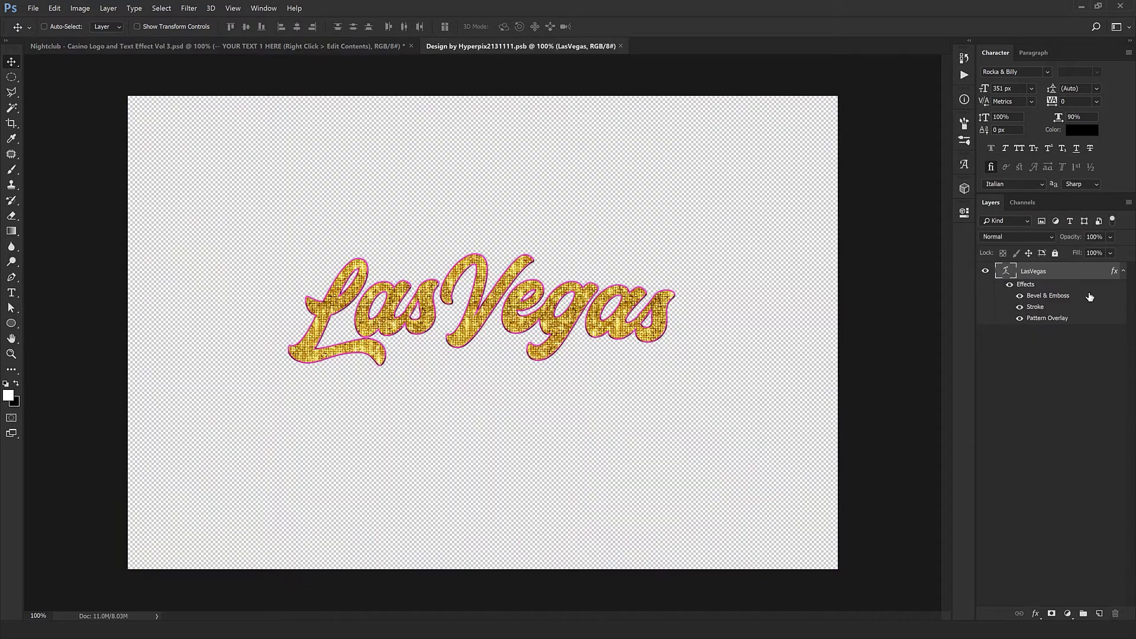
{"action": "double_click", "coordinate": [1052, 296]}
{"action": "left_click", "coordinate": [677, 405]}
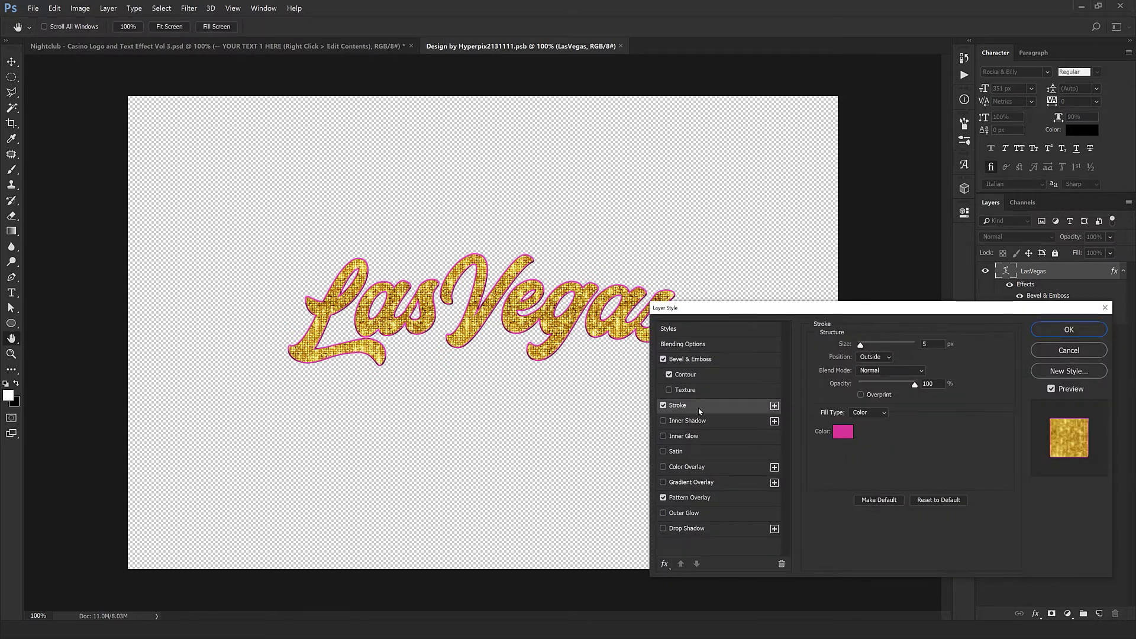
{"action": "left_click", "coordinate": [836, 434]}
{"action": "type", "text": "3095d5"}
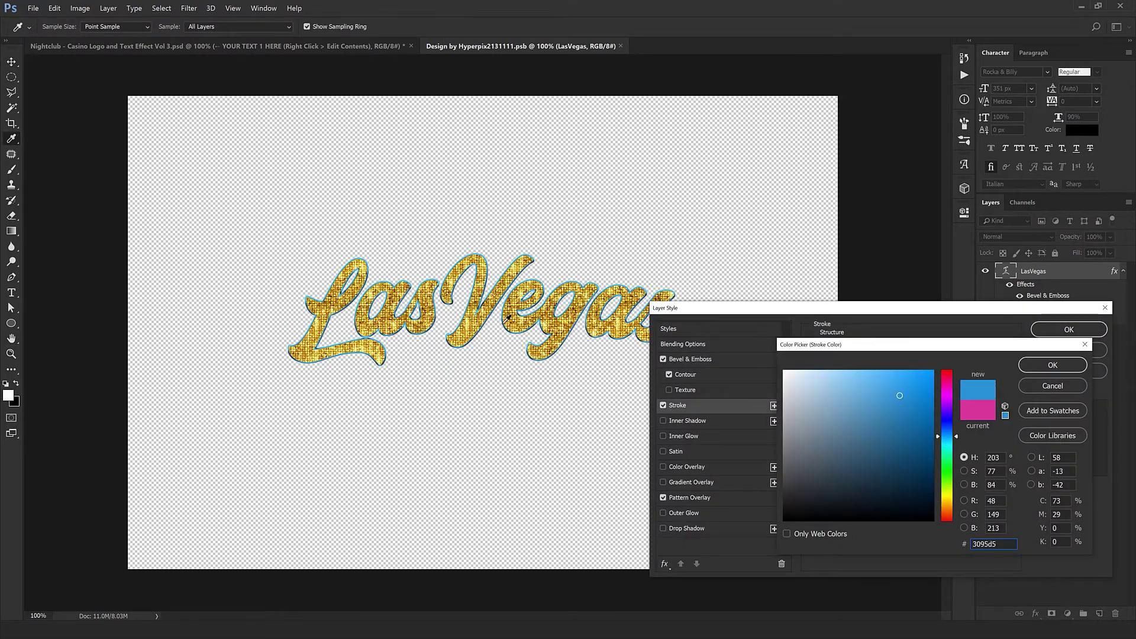
{"action": "left_click_drag", "start_coordinate": [950, 428], "coordinate": [950, 440]}
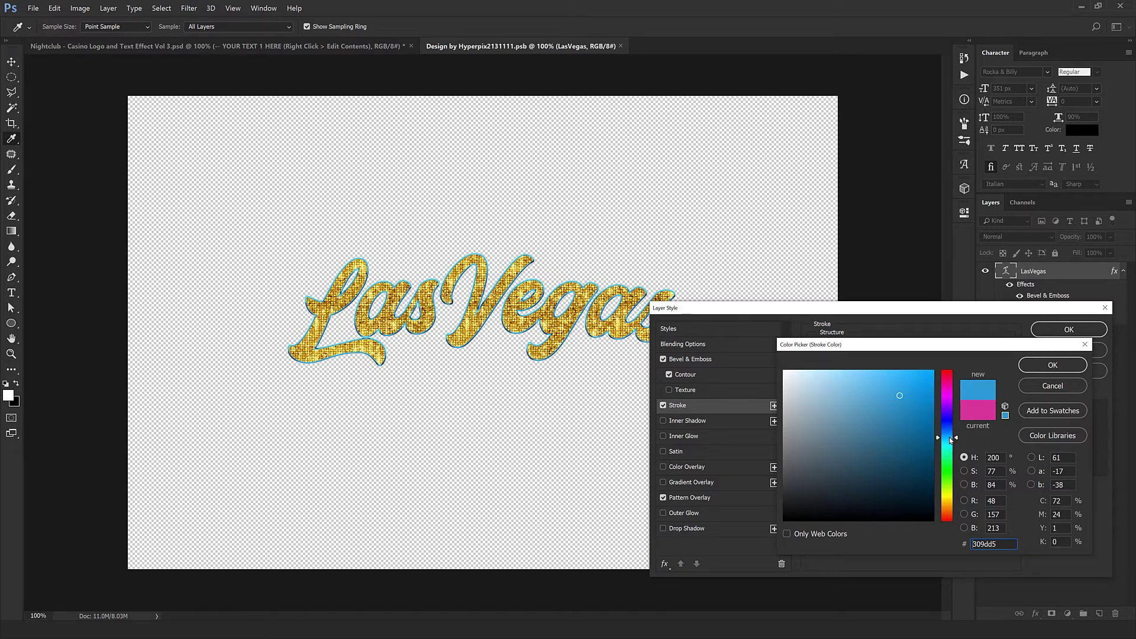
{"action": "left_click", "coordinate": [1053, 365]}
{"action": "left_click", "coordinate": [1069, 330]}
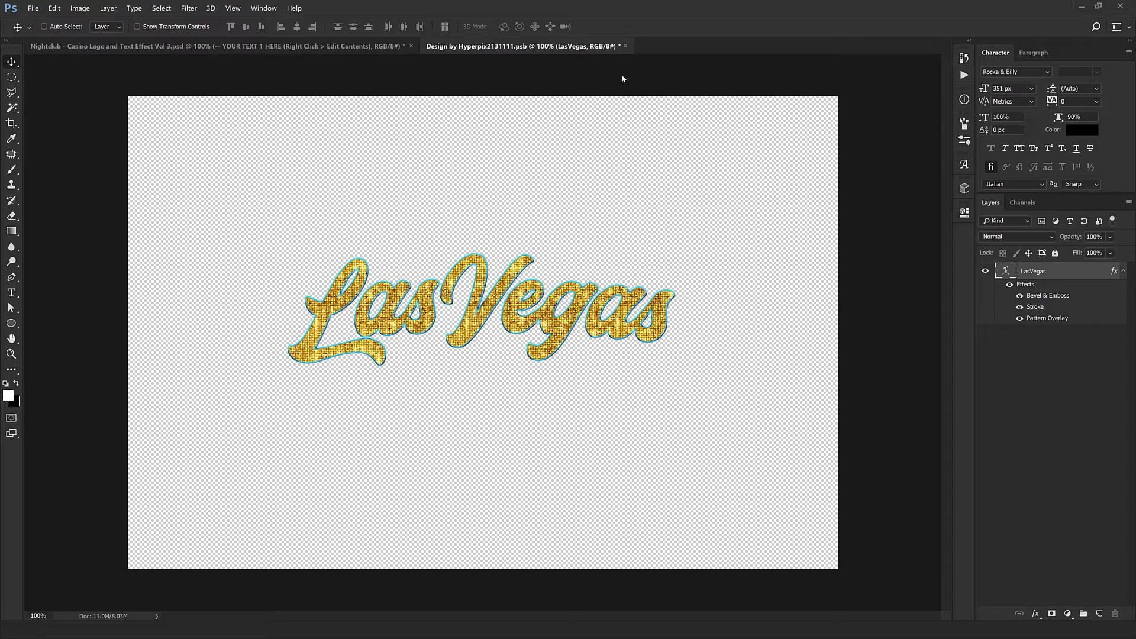
{"action": "left_click", "coordinate": [625, 45]}
{"action": "left_click", "coordinate": [520, 233]}
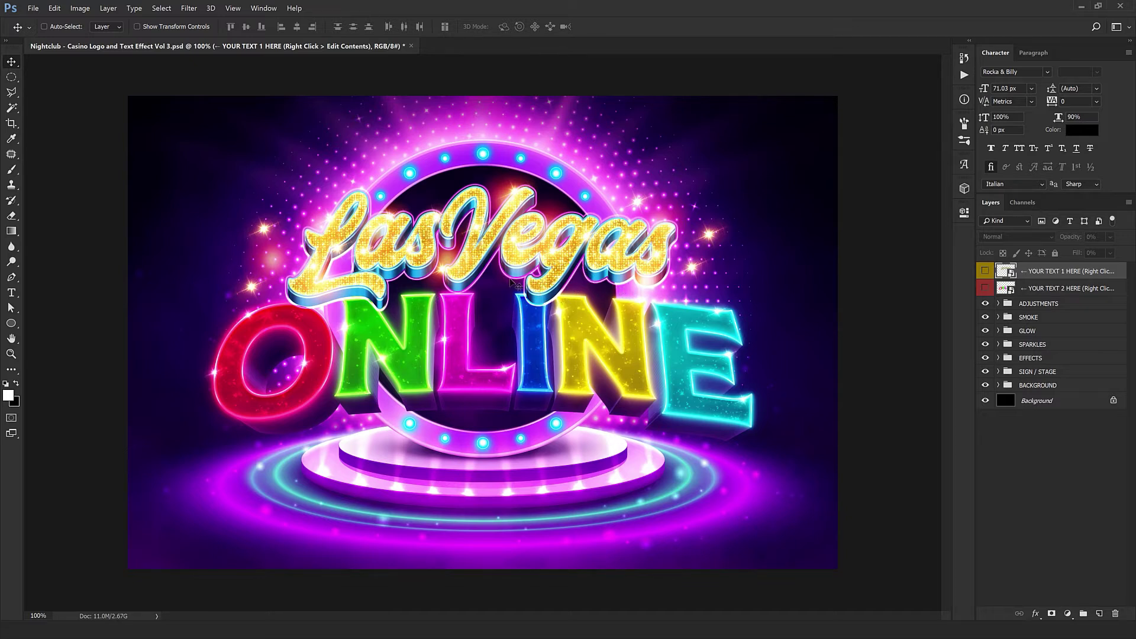
Try a #39a9ff Outer Glow color on the STYLE / EXTRUSION group inside EFFECTS group 1, and discard the change.
{"action": "left_click", "coordinate": [998, 358]}
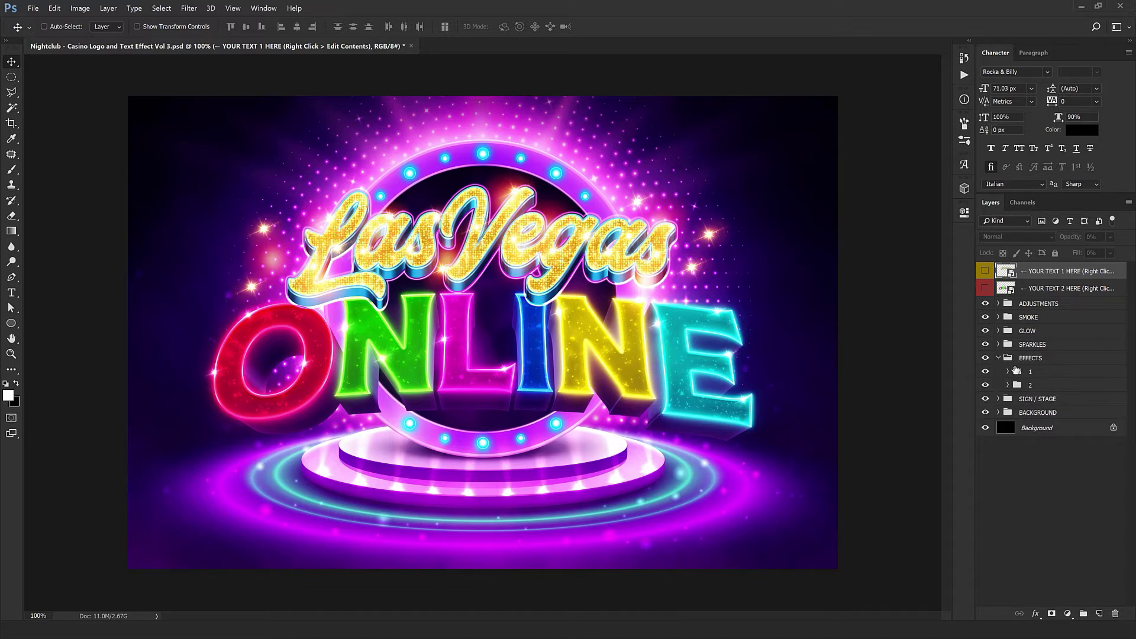
{"action": "left_click", "coordinate": [1008, 371]}
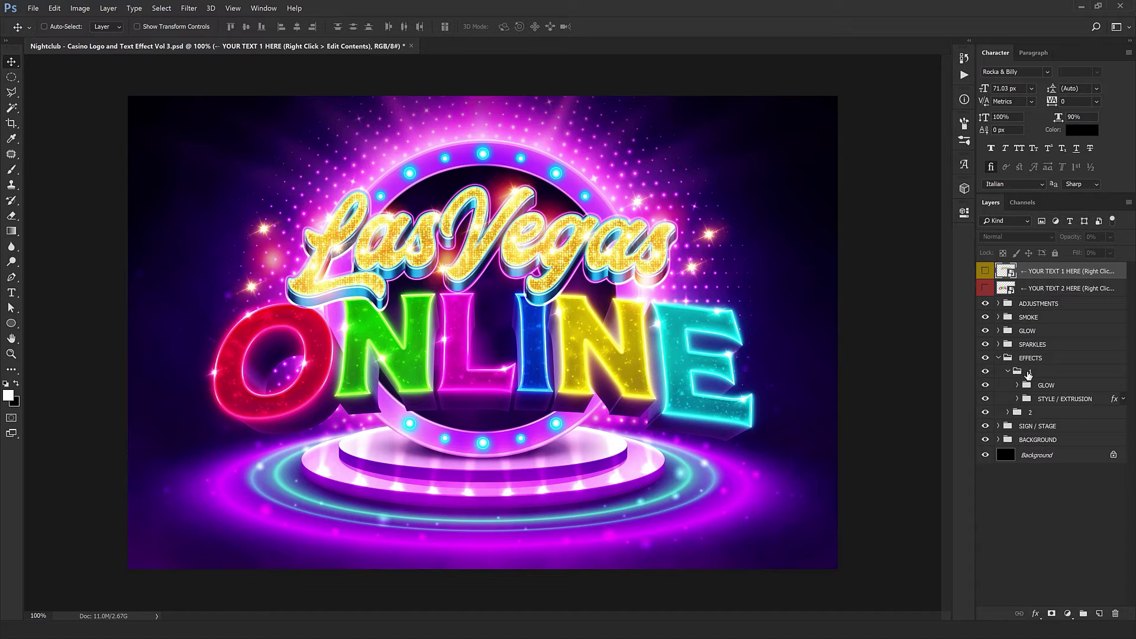
{"action": "double_click", "coordinate": [1114, 400]}
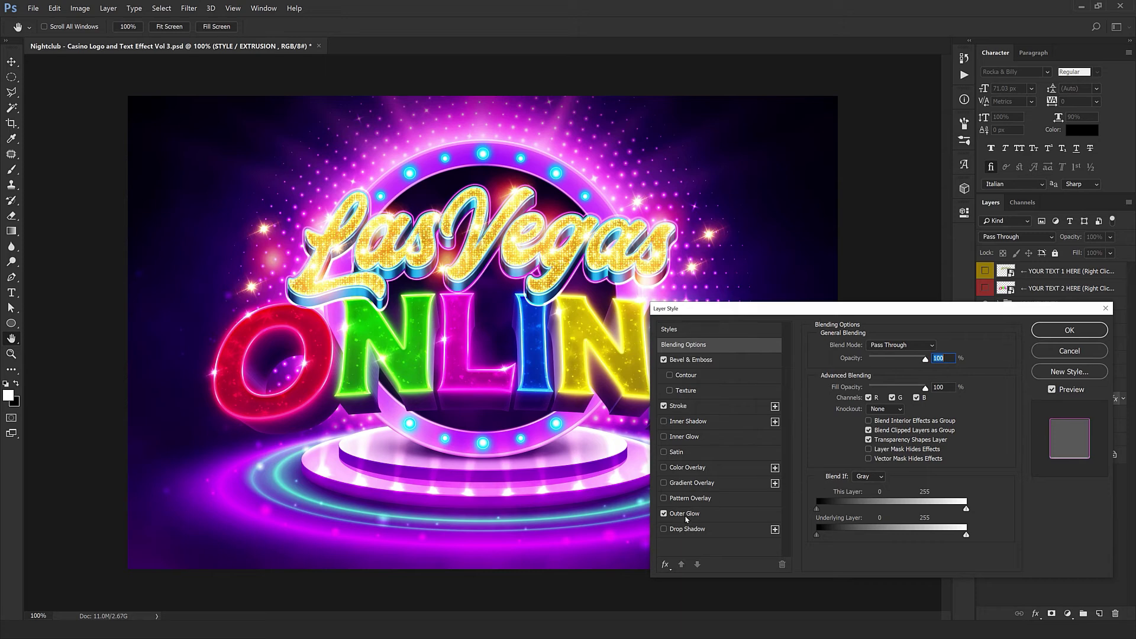
{"action": "left_click", "coordinate": [686, 515]}
{"action": "left_click", "coordinate": [844, 387]}
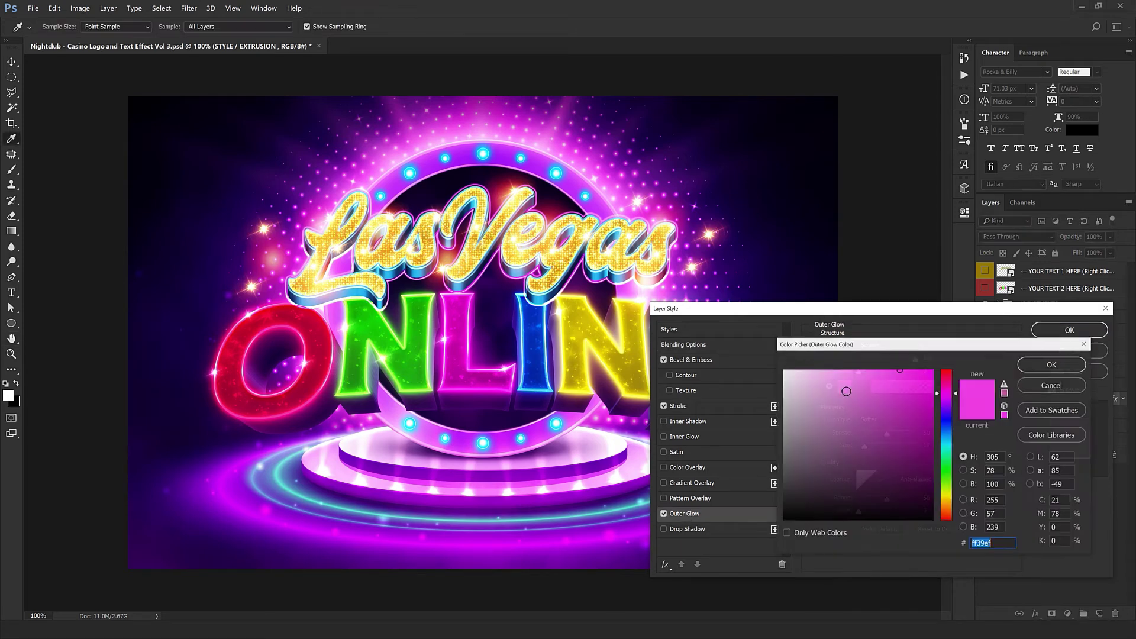
{"action": "left_click_drag", "start_coordinate": [945, 452], "coordinate": [946, 438]}
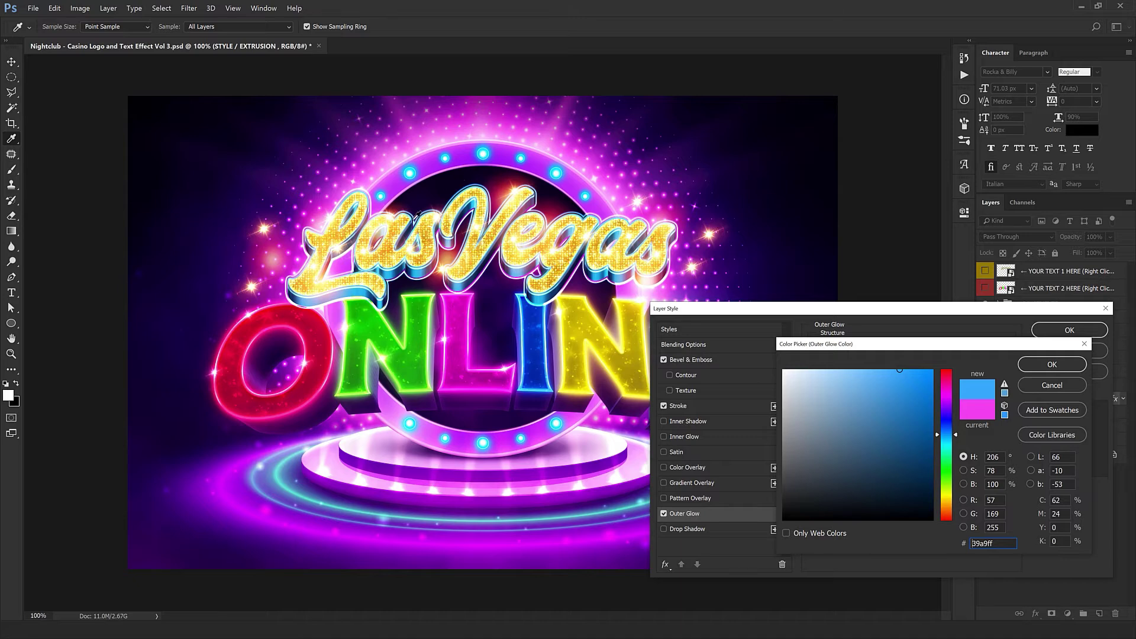
{"action": "left_click", "coordinate": [1040, 389]}
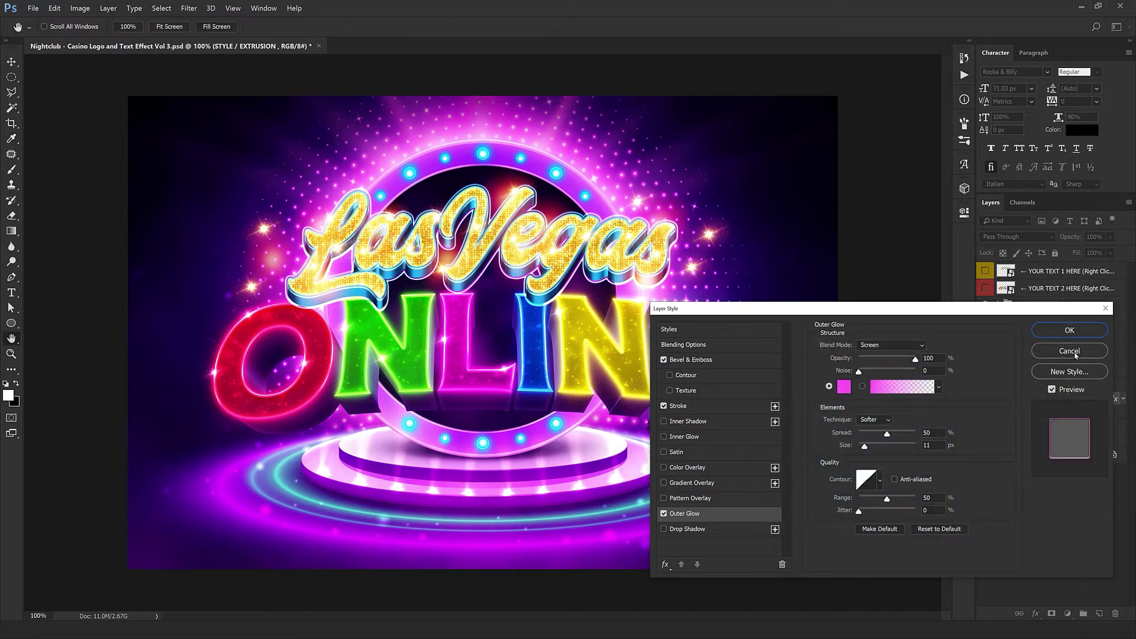
{"action": "left_click", "coordinate": [1068, 330]}
Revert the main design to the history state before the last smart object update, removing the LasVegas text's blue stroke.
{"action": "left_click", "coordinate": [969, 60]}
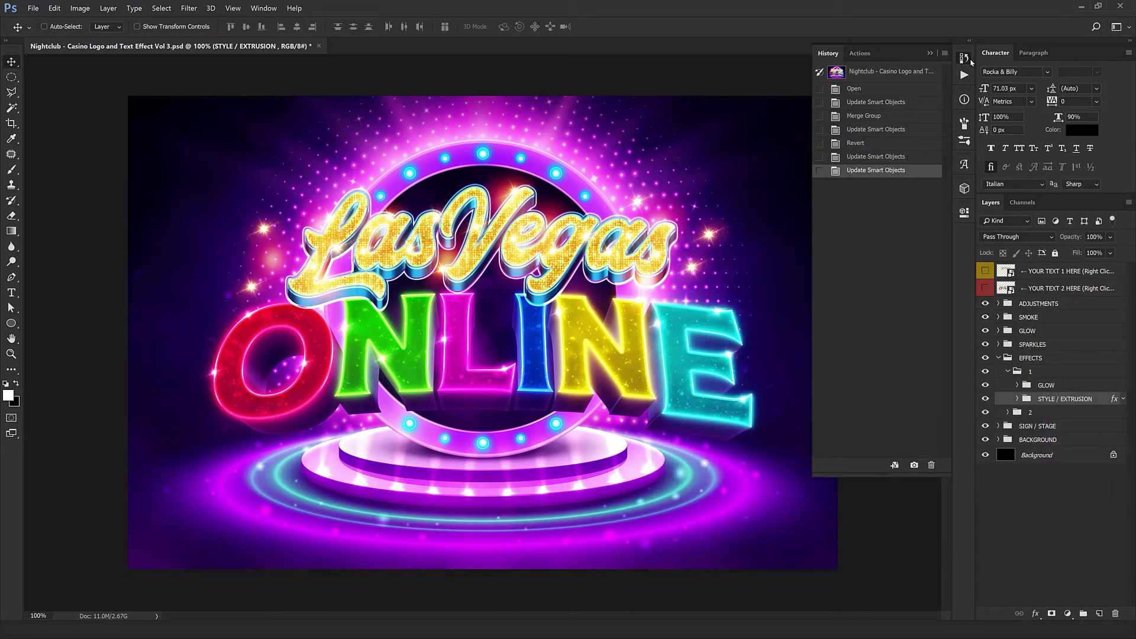
{"action": "left_click", "coordinate": [890, 157]}
{"action": "left_click", "coordinate": [832, 57]}
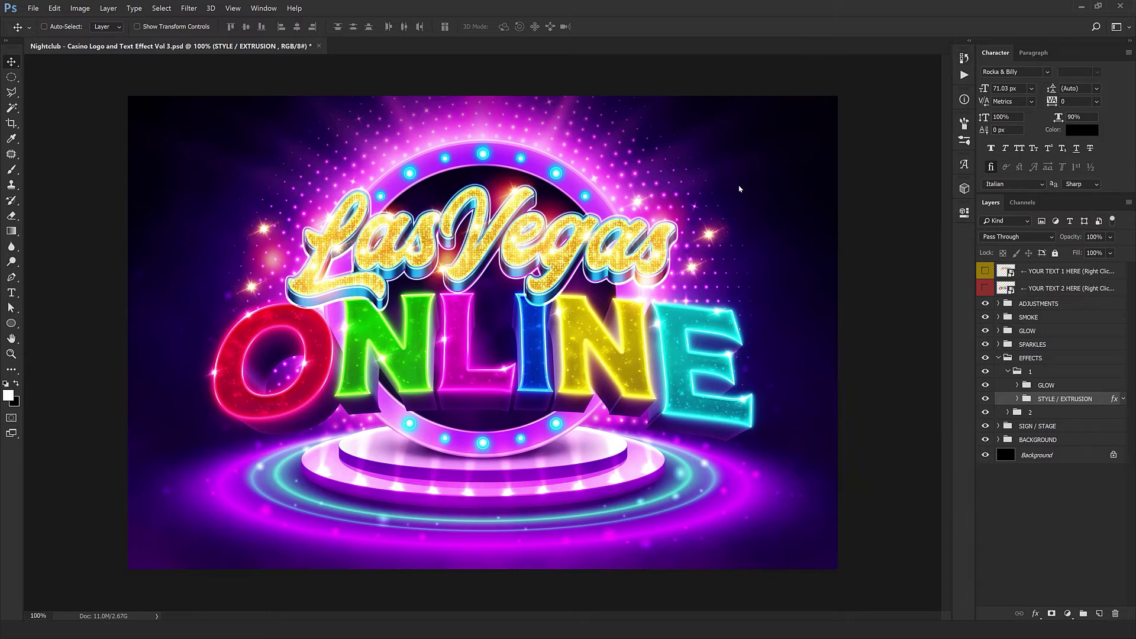
{"action": "key", "text": "ctrl+z"}
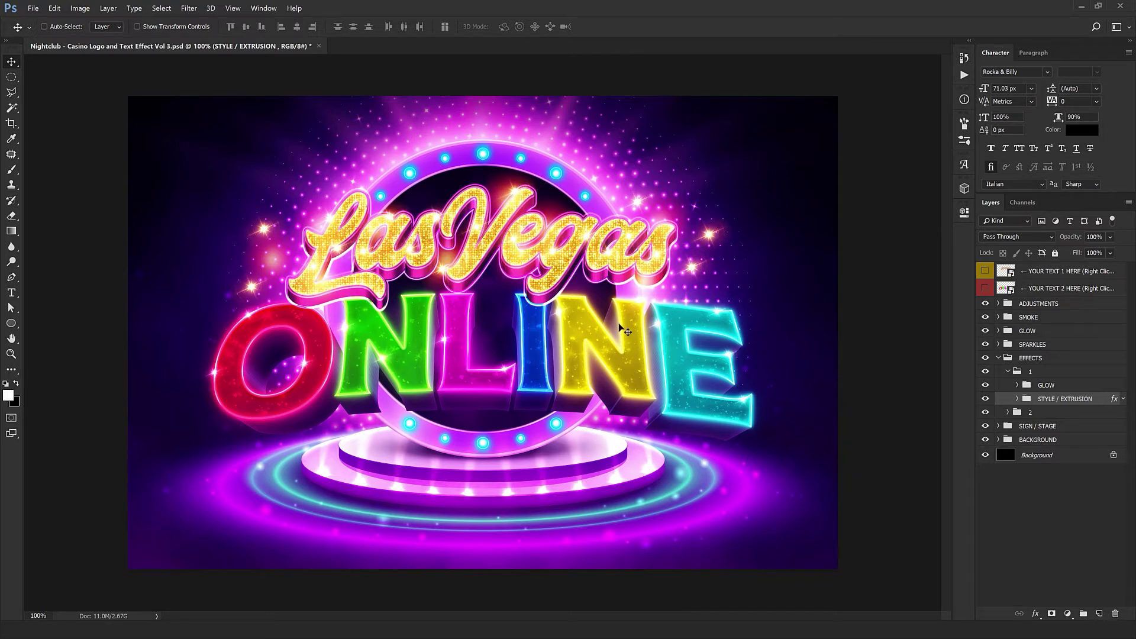
Open the contents of the YOUR TEXT 2 HERE smart object and start editing its ONLINE text.
{"action": "left_click", "coordinate": [1080, 284]}
{"action": "right_click", "coordinate": [1080, 284]}
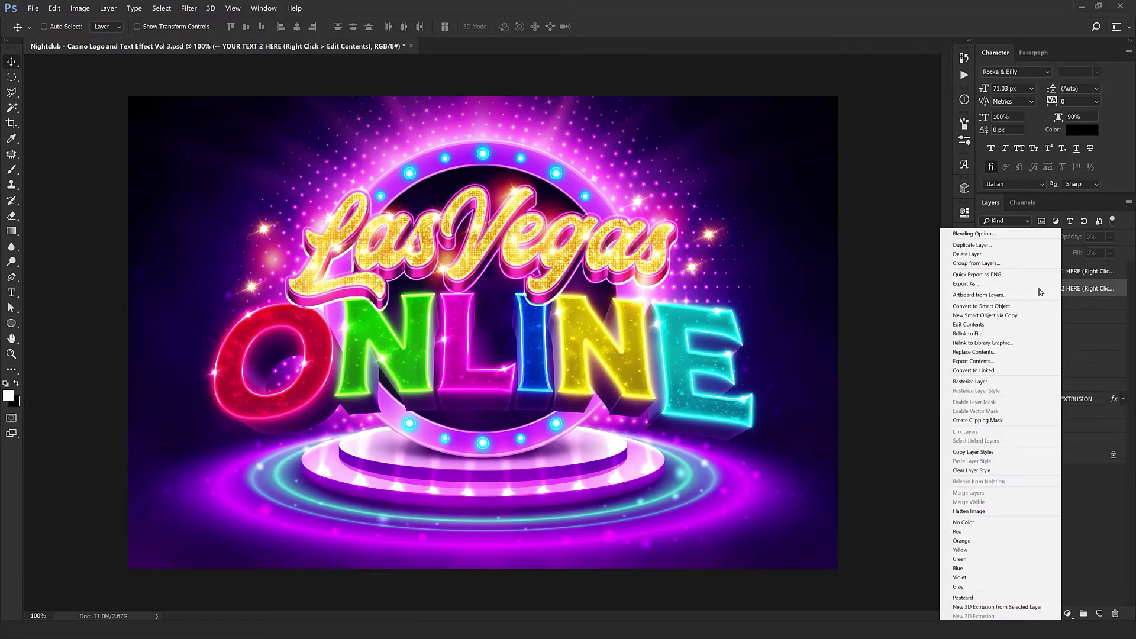
{"action": "left_click", "coordinate": [963, 325]}
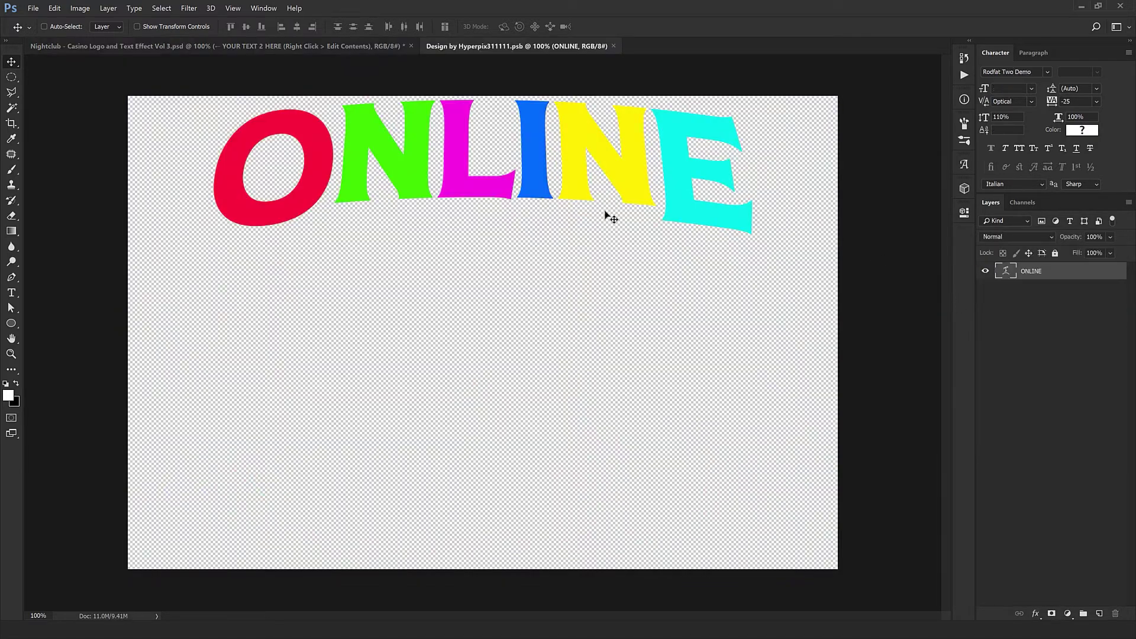
{"action": "double_click", "coordinate": [1004, 273]}
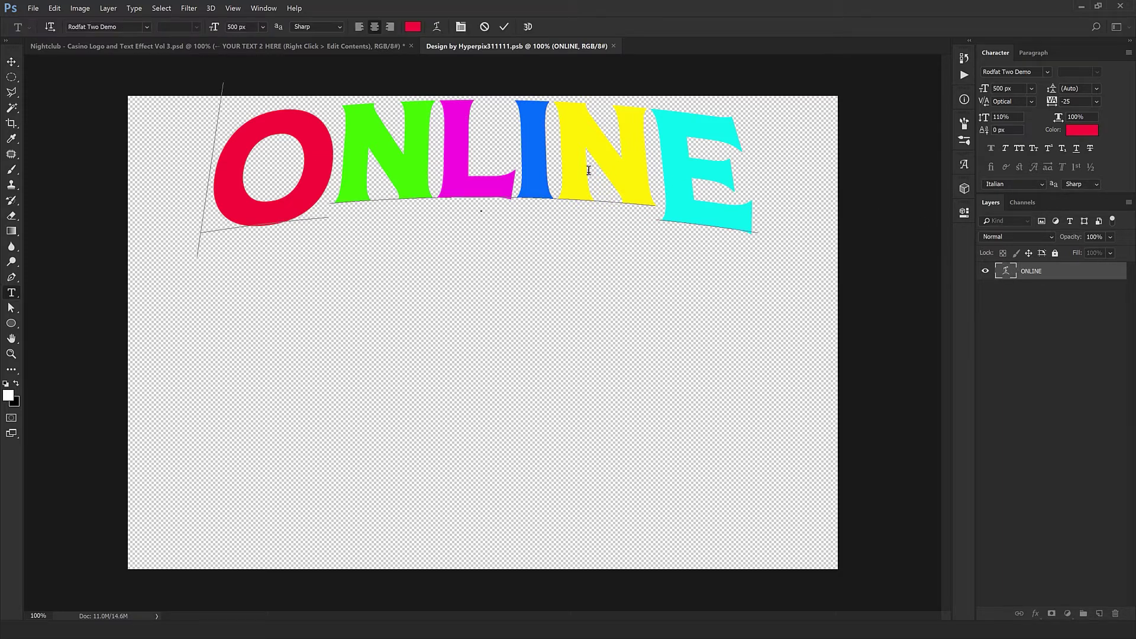
Replace the red letter O at the start of ONLINE with C, keeping its color.
{"action": "left_click", "coordinate": [367, 175]}
{"action": "key", "text": "shift+Left"}
{"action": "left_click_drag", "start_coordinate": [680, 176], "coordinate": [824, 172]}
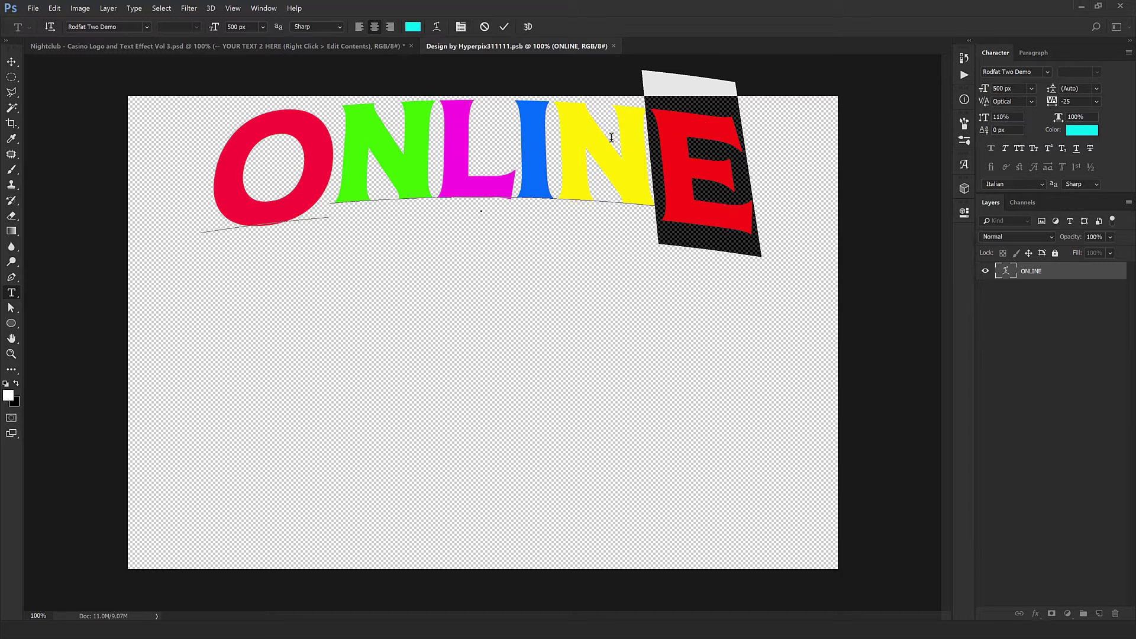
{"action": "left_click_drag", "start_coordinate": [580, 143], "coordinate": [781, 157]}
{"action": "left_click", "coordinate": [227, 168]}
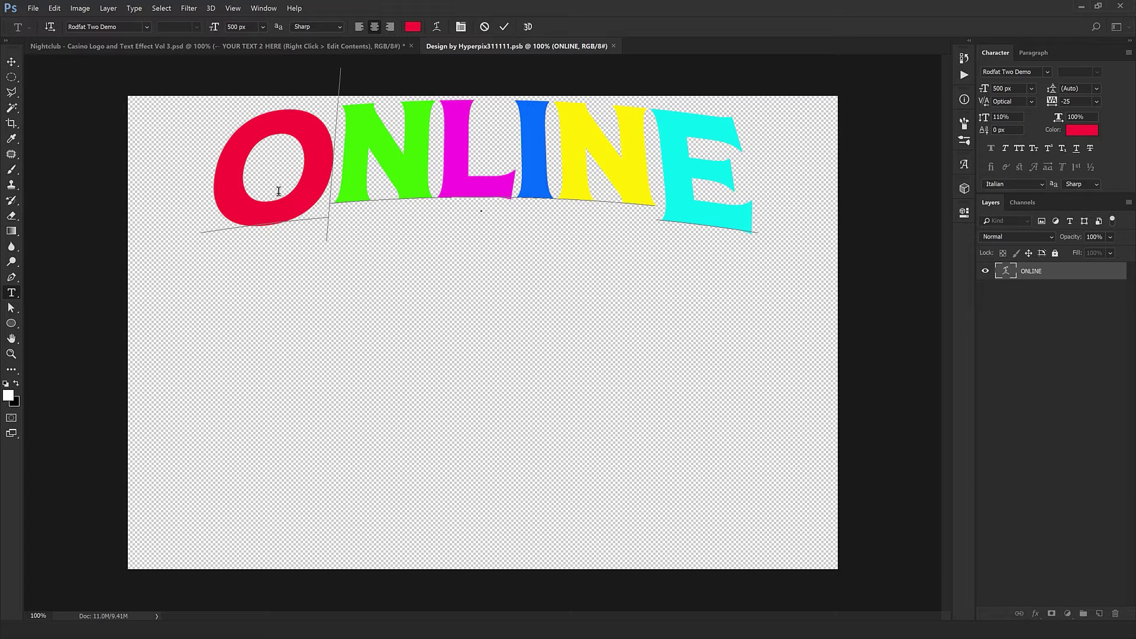
{"action": "left_click_drag", "start_coordinate": [278, 191], "coordinate": [236, 198]}
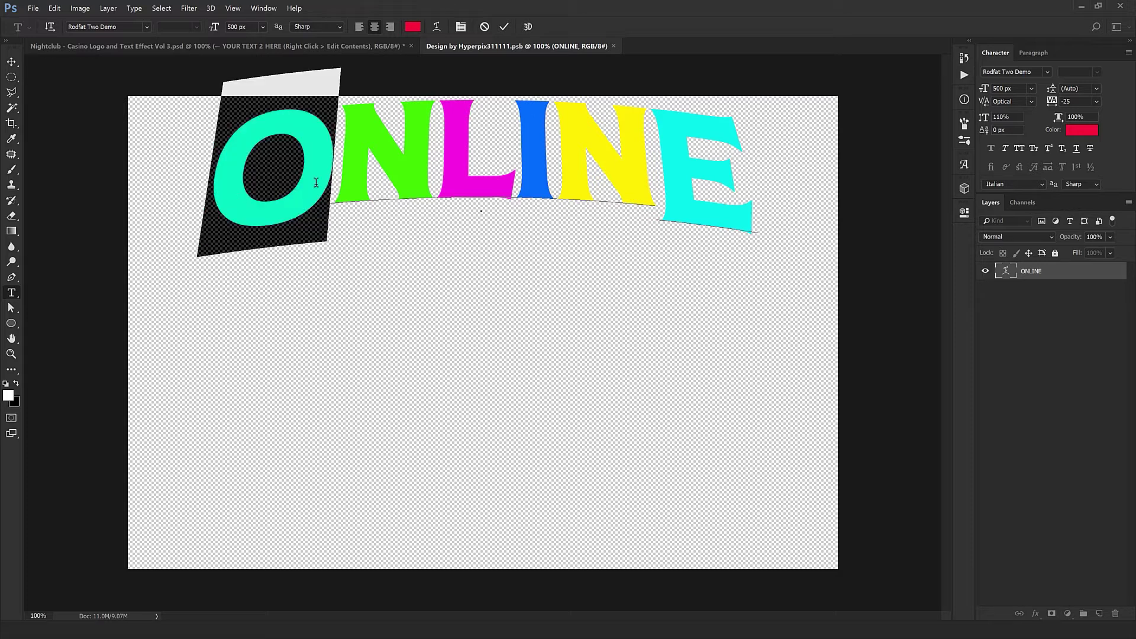
{"action": "type", "text": "C"}
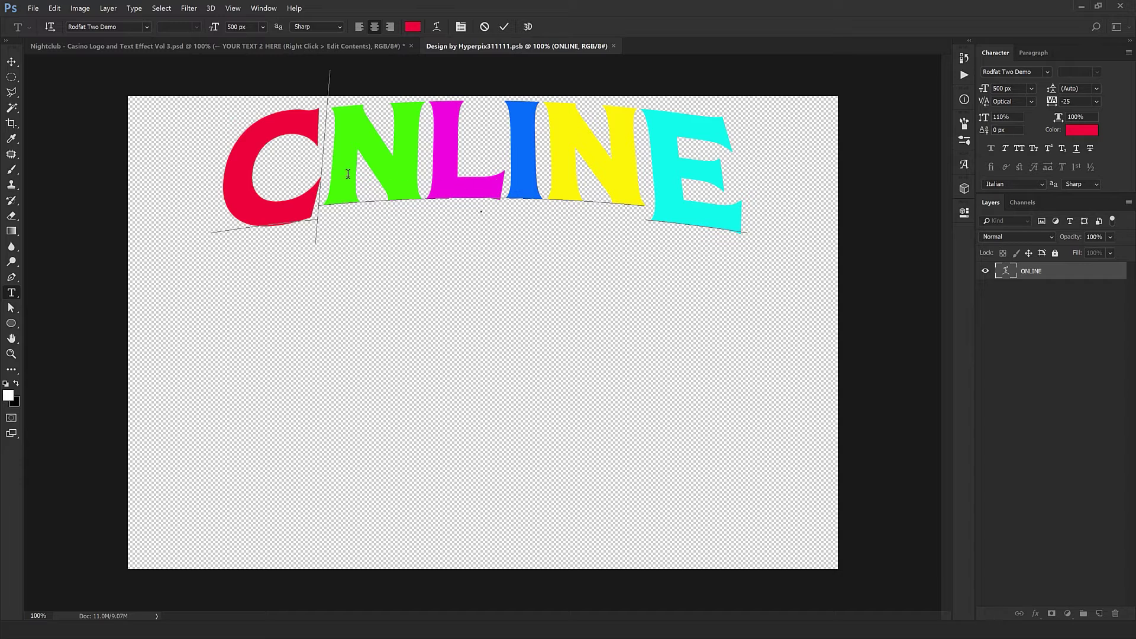
Try to replace the four middle letters NLIN with new CASINO letters in one go, and undo it.
{"action": "left_click_drag", "start_coordinate": [344, 171], "coordinate": [495, 144]}
{"action": "left_click", "coordinate": [492, 135]}
{"action": "left_click_drag", "start_coordinate": [312, 158], "coordinate": [665, 172]}
{"action": "type", "text": "ASE"}
{"action": "key", "text": "ctrl+z"}
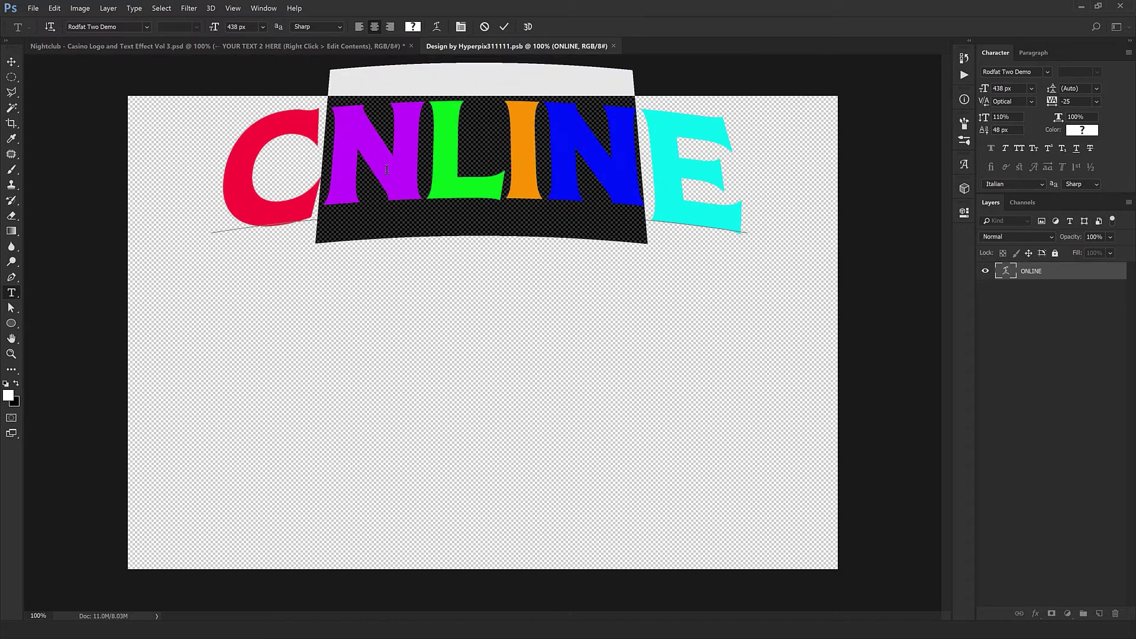
{"action": "left_click_drag", "start_coordinate": [336, 172], "coordinate": [639, 185]}
{"action": "type", "text": "ASIN"}
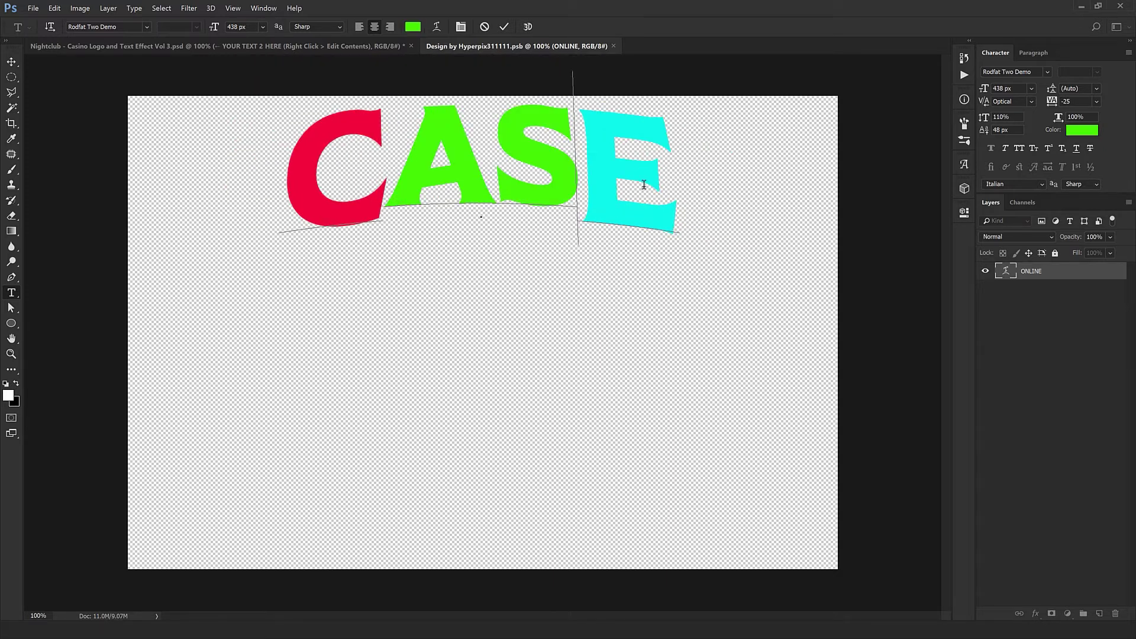
{"action": "type", "text": "O"}
{"action": "key", "text": "ctrl+z"}
Replace the remaining letters individually so the text reads CASINO with each letter keeping its own color, and commit the edit.
{"action": "left_click", "coordinate": [420, 178]}
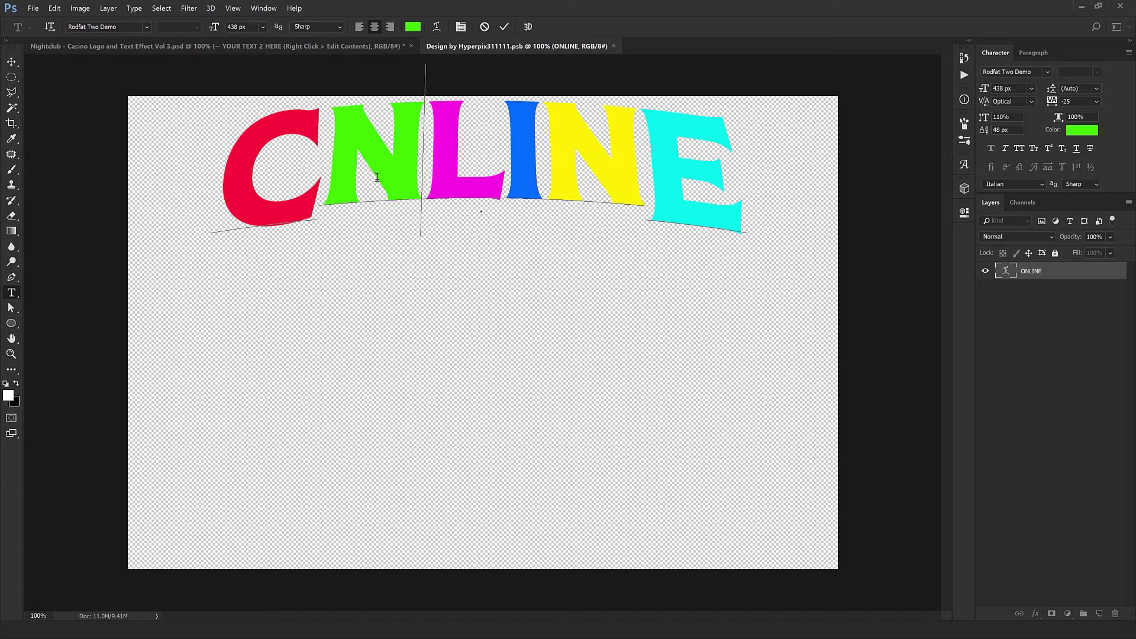
{"action": "key", "text": "BackSpace"}
{"action": "type", "text": "A"}
{"action": "left_click_drag", "start_coordinate": [428, 177], "coordinate": [558, 166]}
{"action": "type", "text": "SI"}
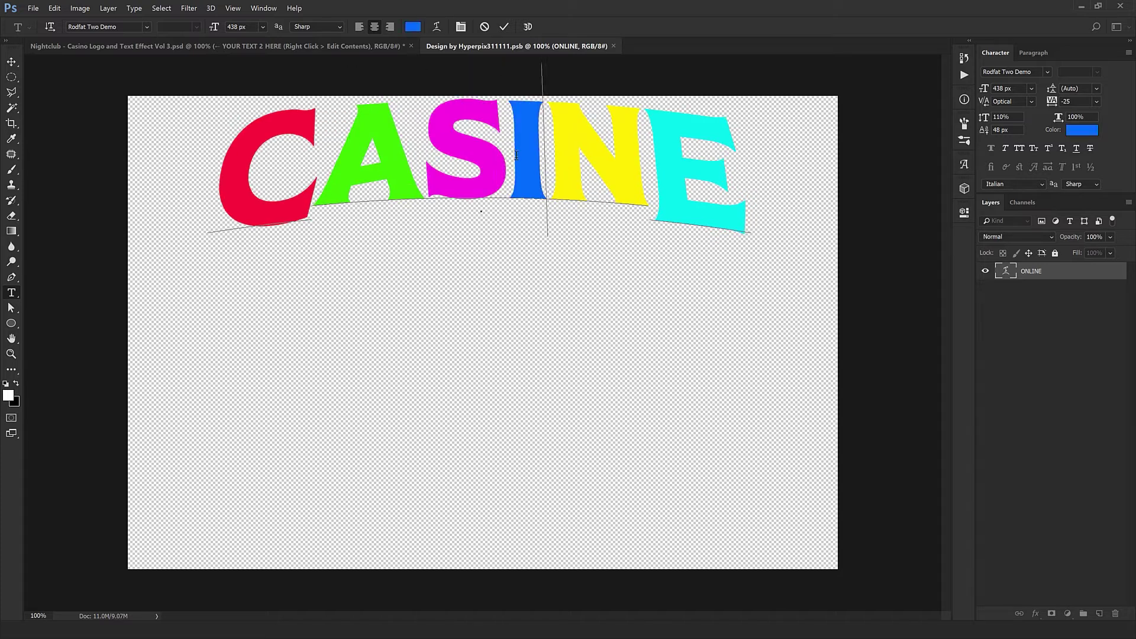
{"action": "left_click_drag", "start_coordinate": [670, 156], "coordinate": [737, 159]}
{"action": "type", "text": "O"}
{"action": "key", "text": "ctrl+Return"}
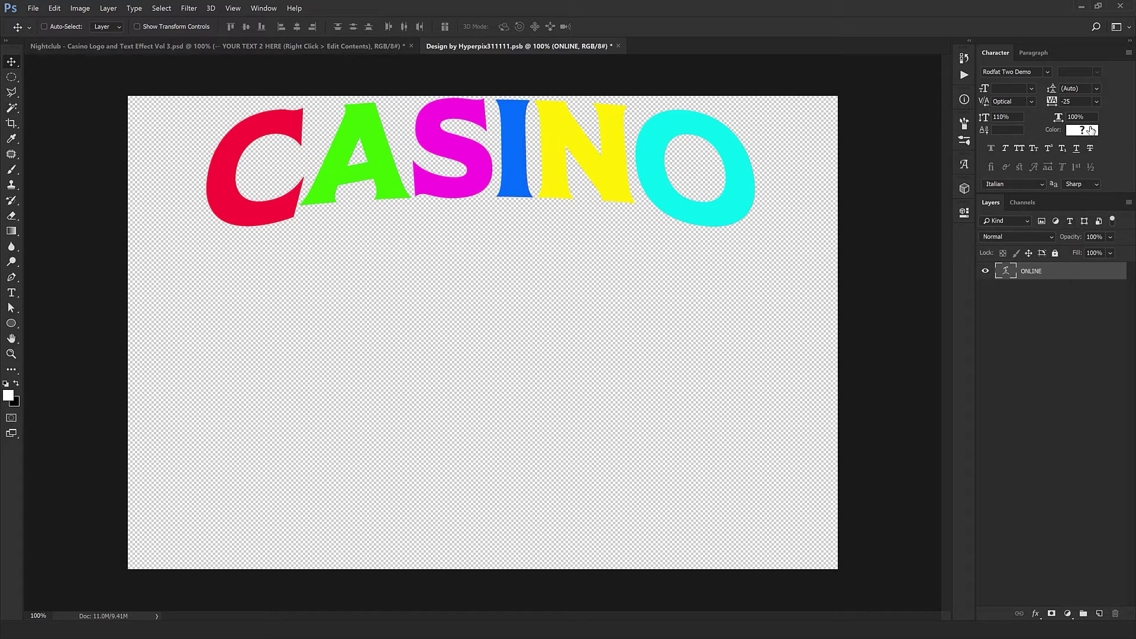
Try the single text color #ff00de on the whole CASINO text, and discard it.
{"action": "left_click", "coordinate": [1081, 130]}
{"action": "left_click", "coordinate": [461, 148]}
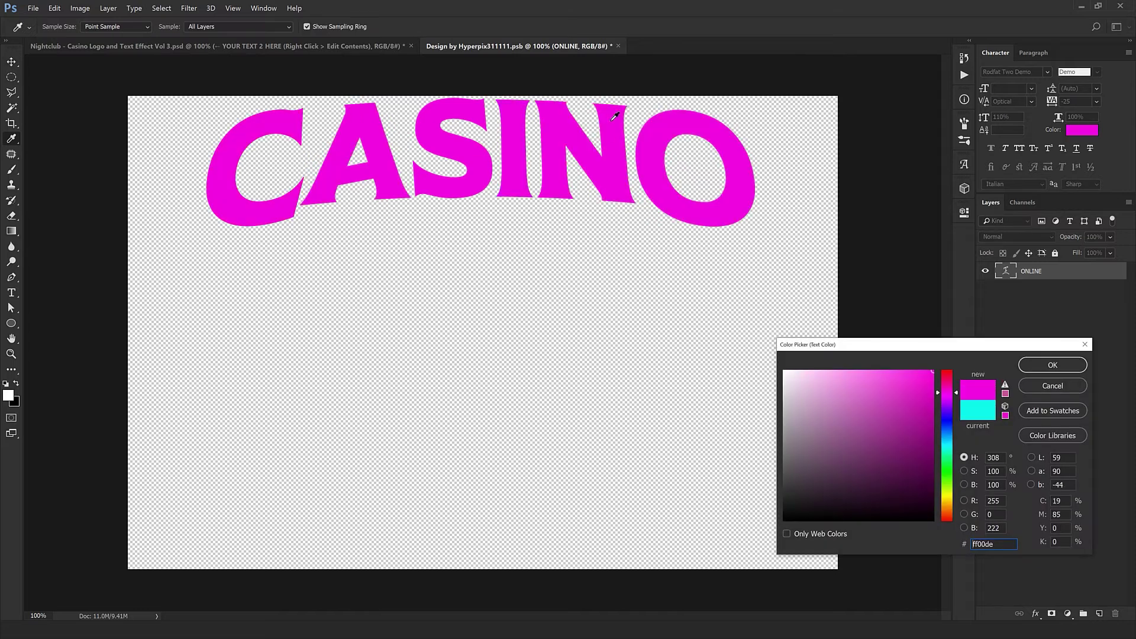
{"action": "left_click", "coordinate": [1050, 385]}
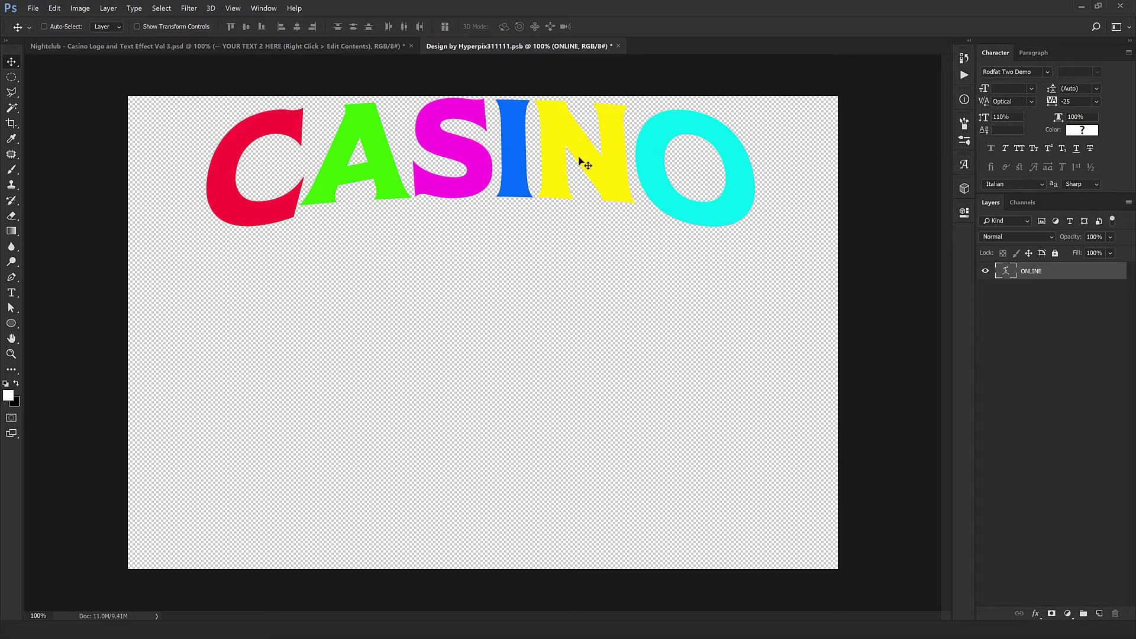
Save the smart object to update the main design with the multicolored CASINO text.
{"action": "left_click", "coordinate": [33, 8]}
{"action": "left_click", "coordinate": [53, 98]}
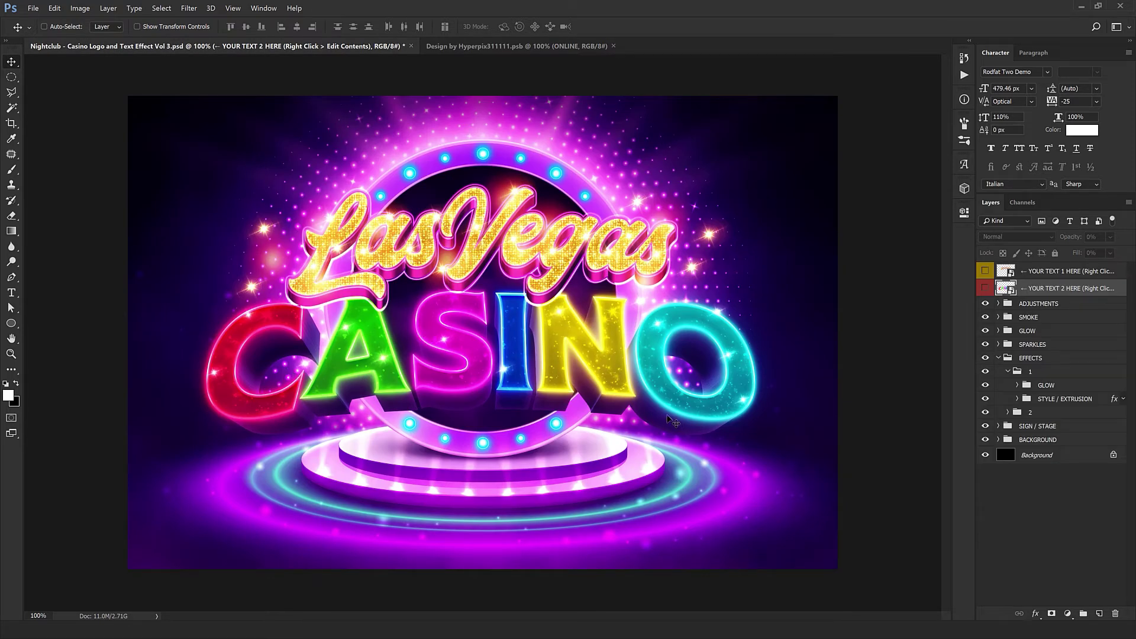
Recolor the whole CASINO text to #ff00de in its smart object, save it, and return to the main design.
{"action": "left_click", "coordinate": [539, 47]}
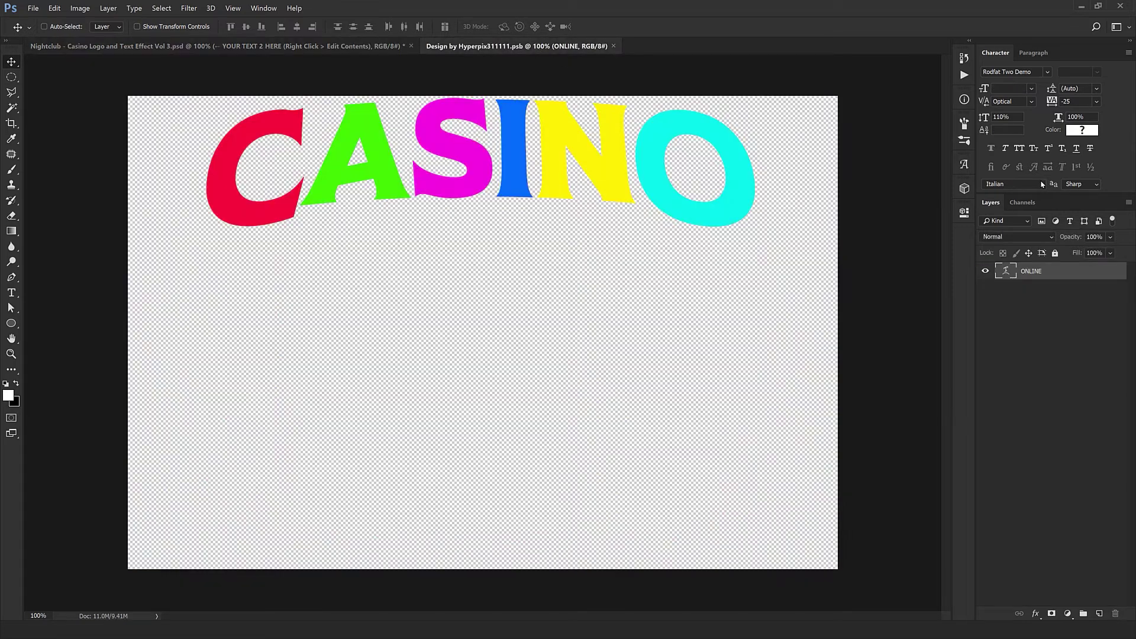
{"action": "left_click", "coordinate": [1081, 129]}
{"action": "left_click", "coordinate": [411, 173]}
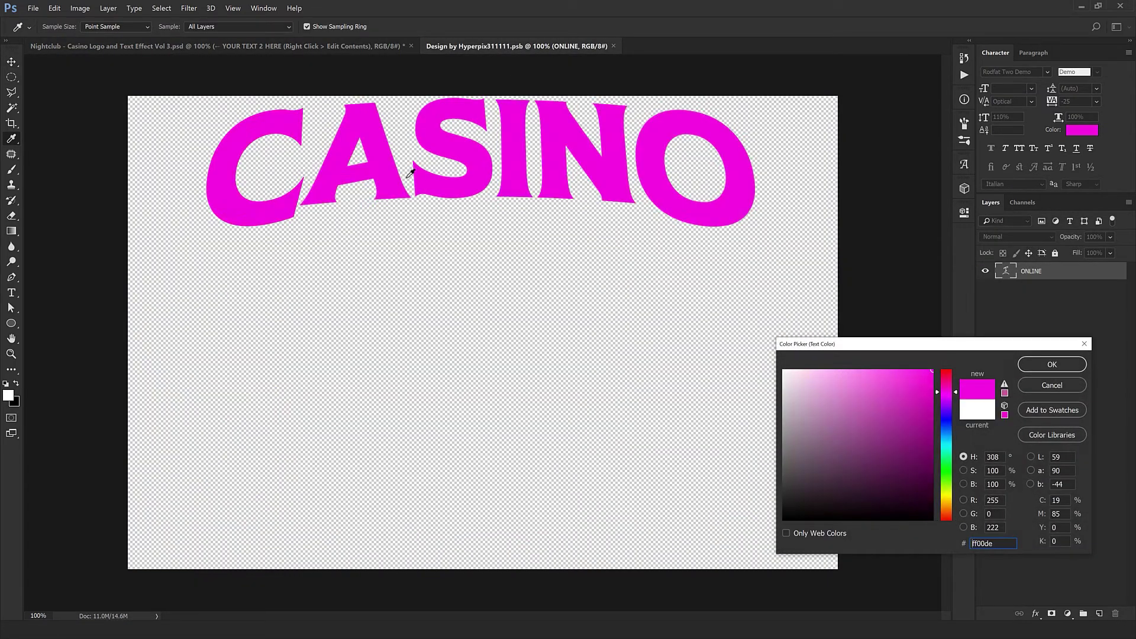
{"action": "left_click", "coordinate": [1052, 365]}
{"action": "key", "text": "v"}
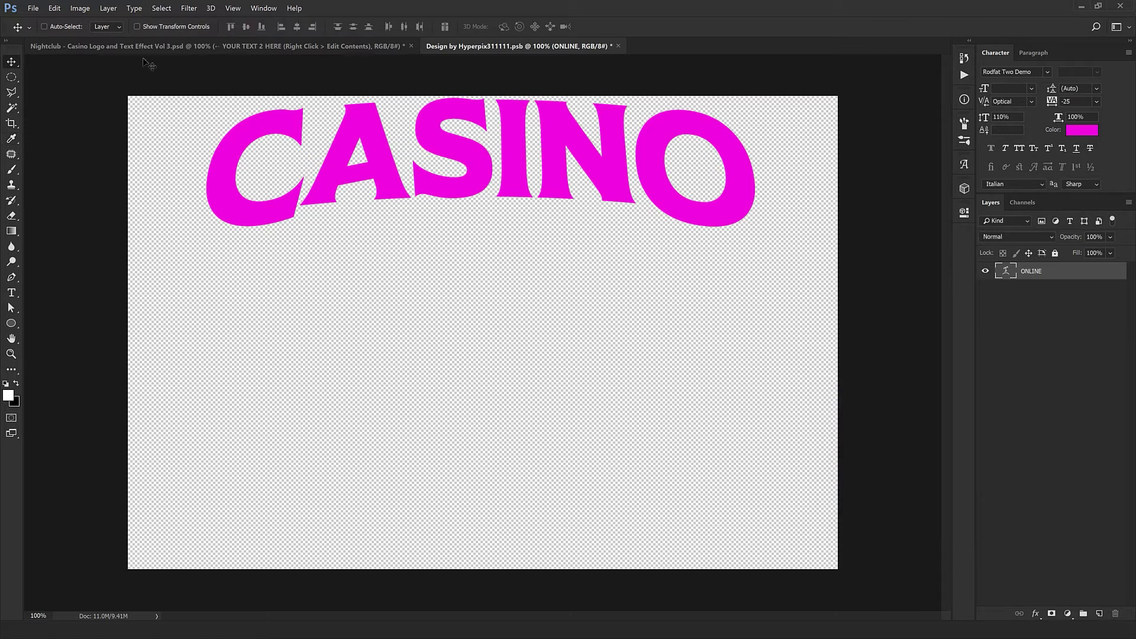
{"action": "key", "text": "ctrl+s"}
{"action": "left_click", "coordinate": [330, 47]}
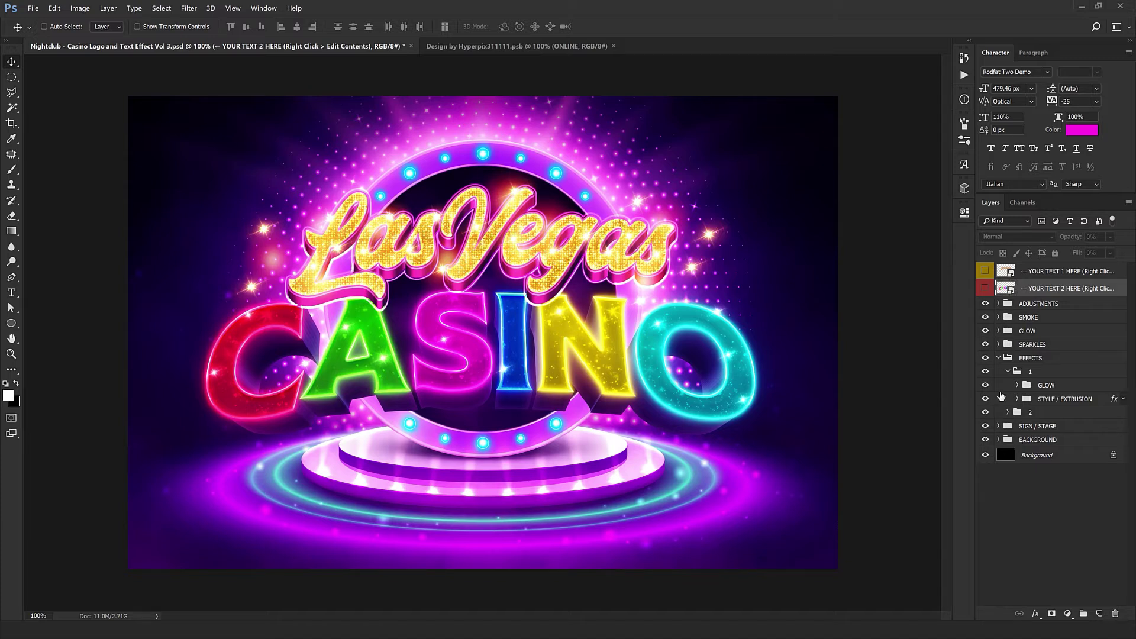
Hide the EXTRUSION groups of both EFFECTS groups 1 and 2, inspect the flat lettering, and collapse the EFFECTS group.
{"action": "left_click", "coordinate": [1008, 413]}
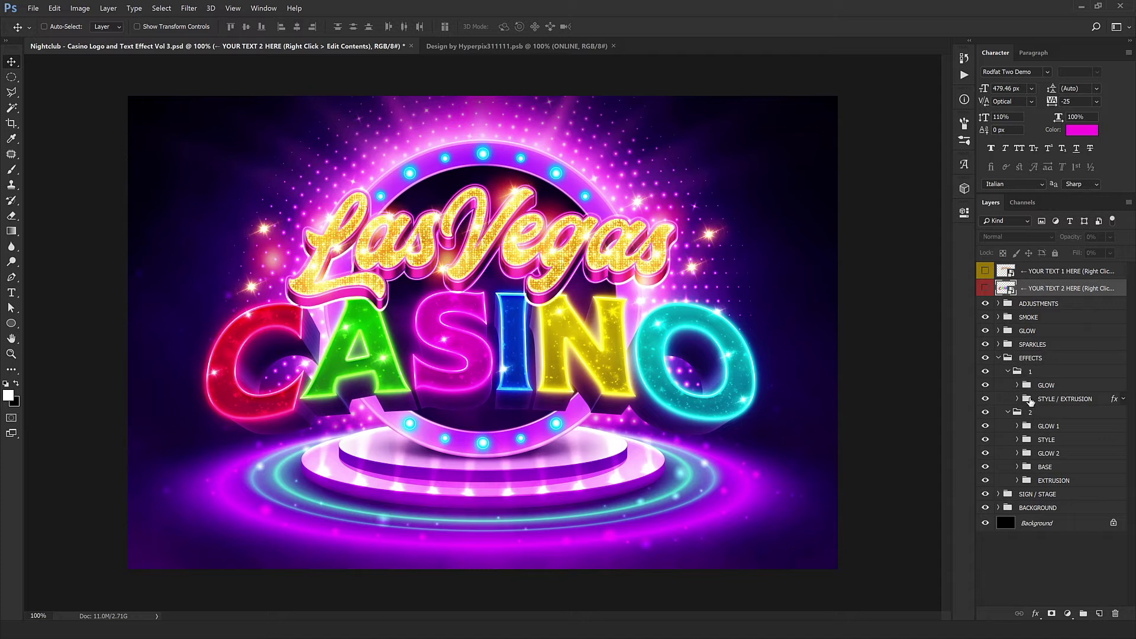
{"action": "left_click", "coordinate": [1016, 399]}
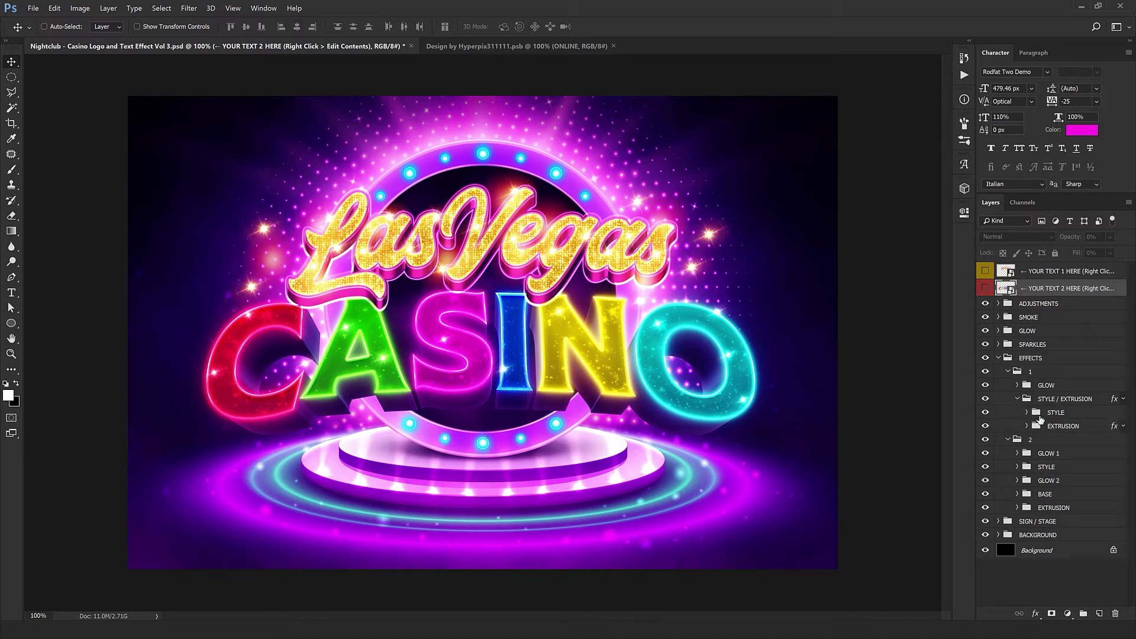
{"action": "left_click", "coordinate": [985, 427]}
{"action": "left_click", "coordinate": [1046, 508]}
{"action": "left_click", "coordinate": [985, 508]}
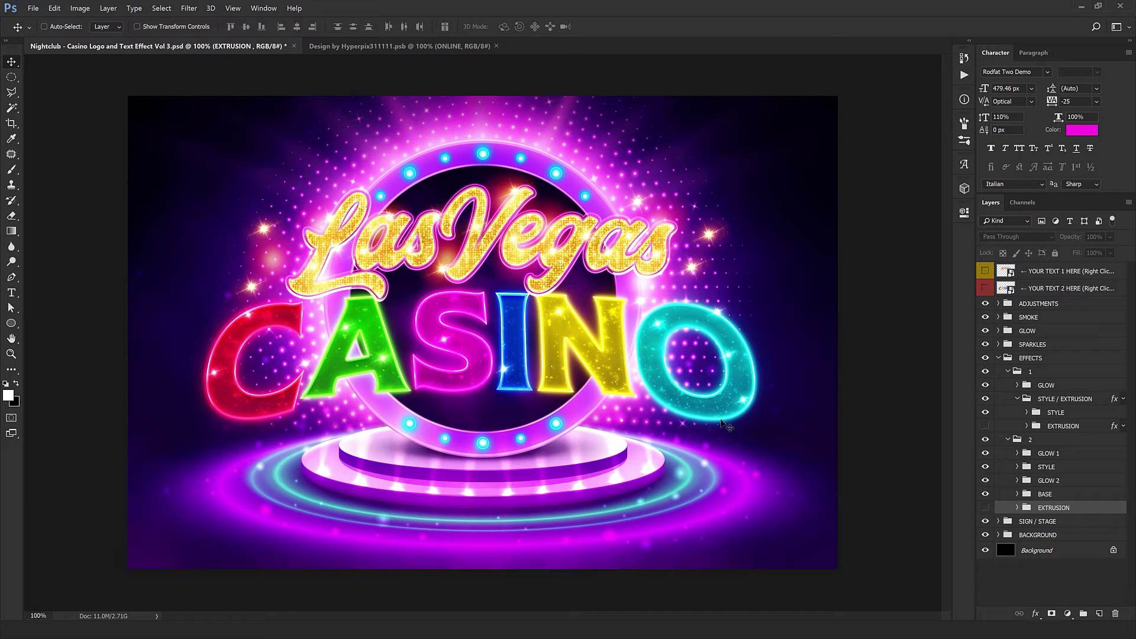
{"action": "left_click", "coordinate": [669, 391], "text": "ctrl"}
{"action": "left_click_drag", "start_coordinate": [639, 349], "coordinate": [689, 463]}
{"action": "left_click", "coordinate": [689, 457], "text": "alt"}
{"action": "left_click", "coordinate": [689, 458], "text": "alt"}
{"action": "left_click", "coordinate": [998, 359]}
Set the Color Balance midtones in the ADJUSTMENTS group to Cyan/Red -100, Magenta/Green -100 and Yellow/Blue +52.
{"action": "left_click", "coordinate": [1010, 304]}
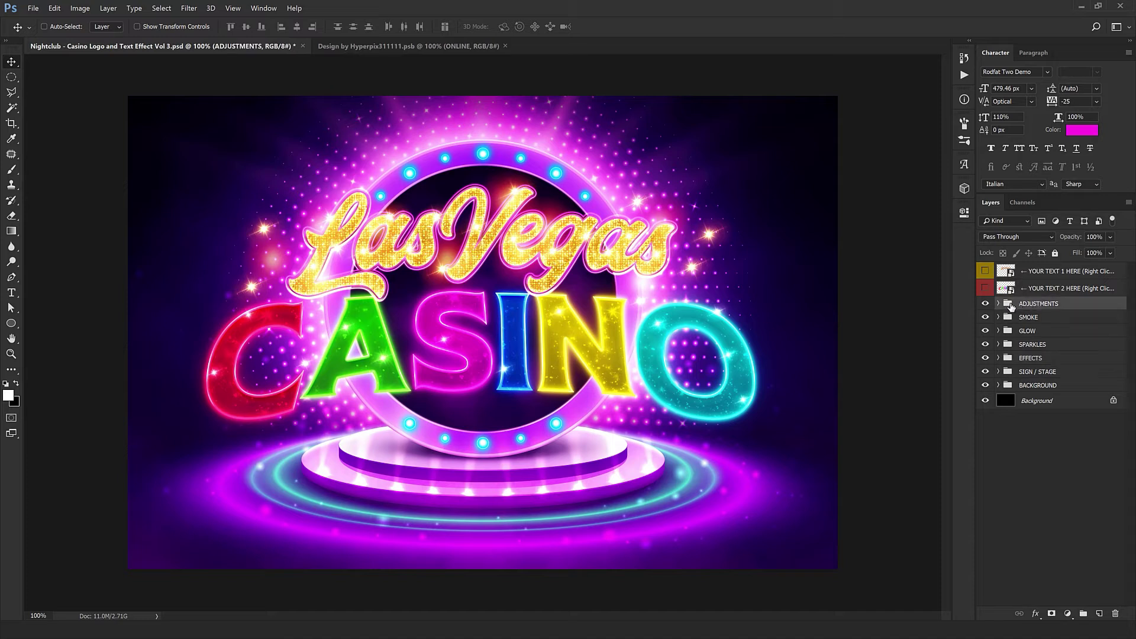
{"action": "left_click", "coordinate": [999, 304]}
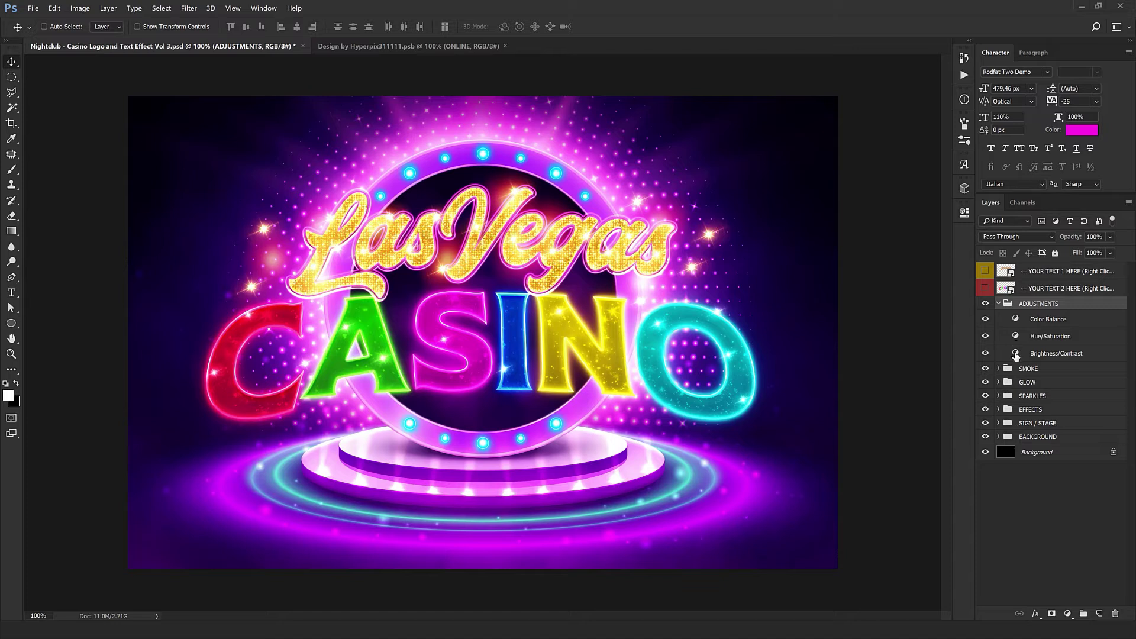
{"action": "double_click", "coordinate": [1017, 320]}
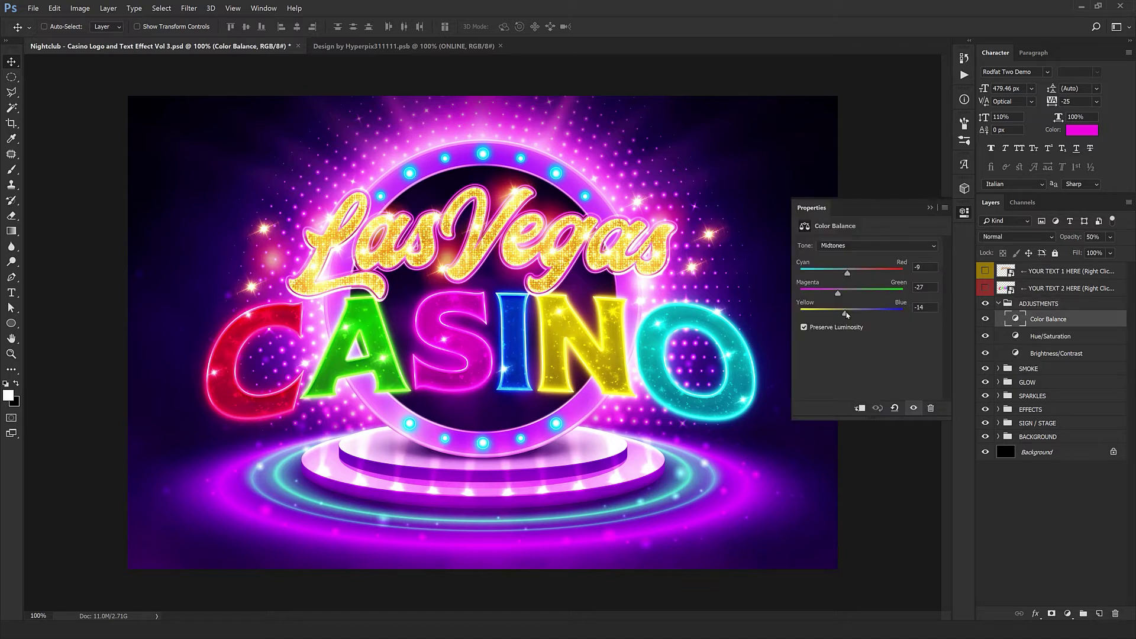
{"action": "left_click_drag", "start_coordinate": [846, 316], "coordinate": [878, 314]}
{"action": "left_click_drag", "start_coordinate": [847, 272], "coordinate": [800, 293]}
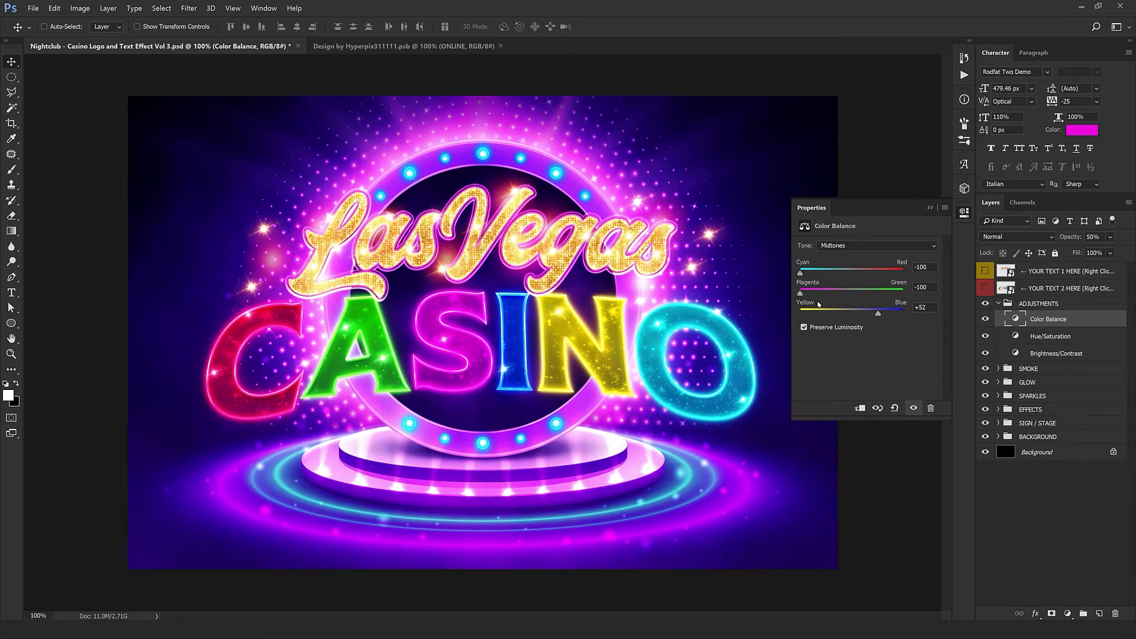
Switch the Color Balance tone to Shadows, adjust its sliders, and collapse the ADJUSTMENTS group.
{"action": "left_click_drag", "start_coordinate": [863, 318], "coordinate": [875, 314]}
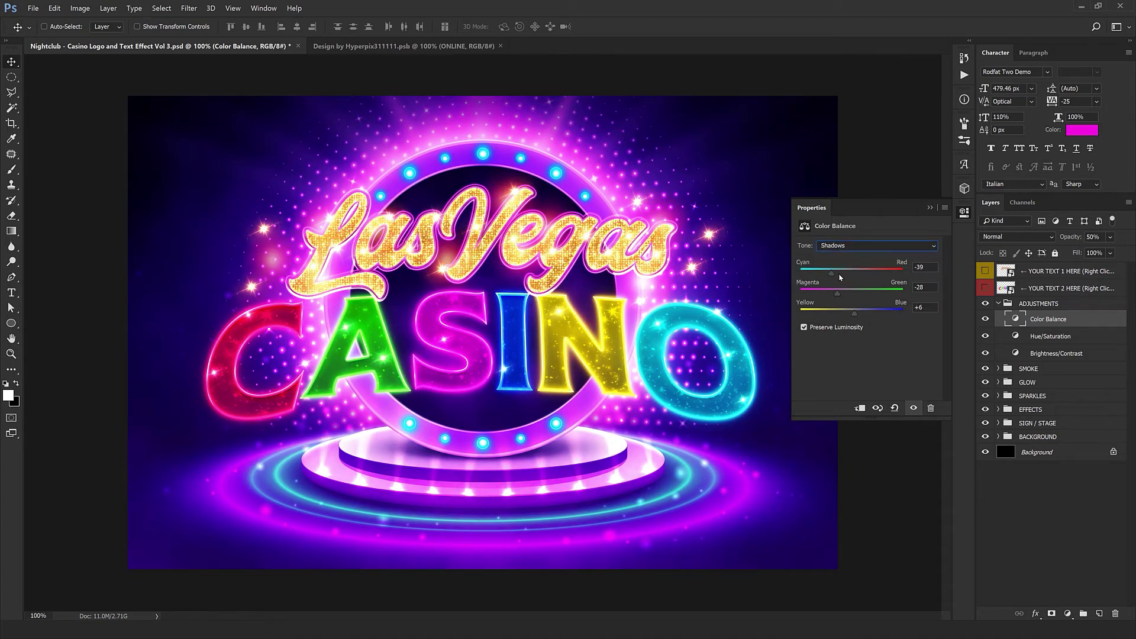
{"action": "left_click_drag", "start_coordinate": [840, 277], "coordinate": [844, 305]}
{"action": "left_click", "coordinate": [896, 284]}
{"action": "left_click", "coordinate": [1000, 304]}
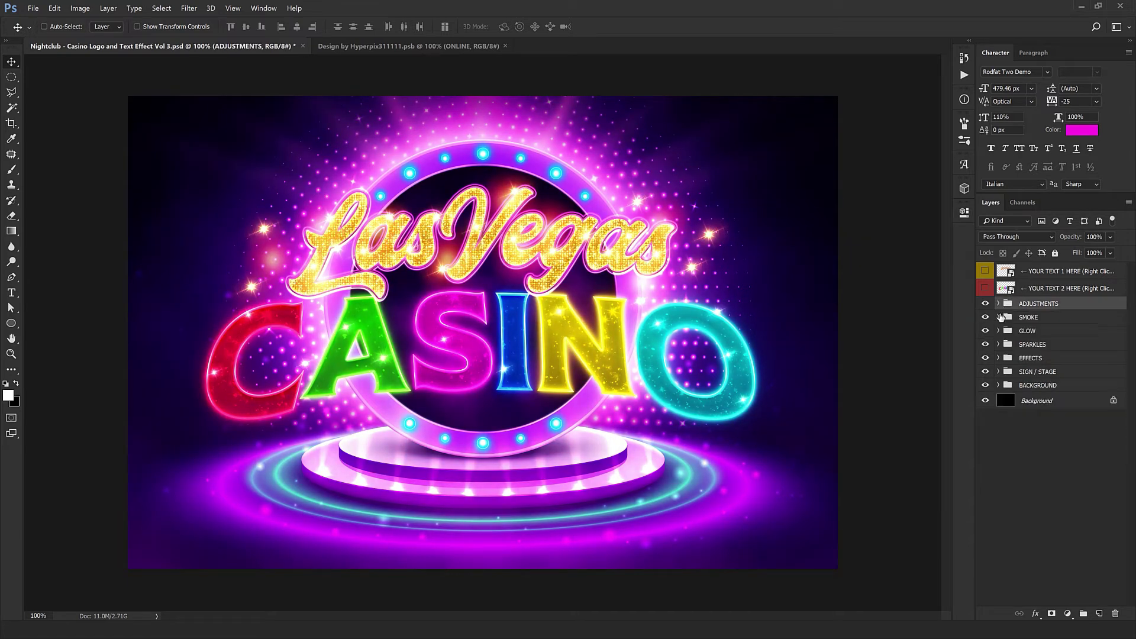
Compare the design with the SMOKE group hidden and shown, and expand the group.
{"action": "left_click", "coordinate": [1009, 317]}
{"action": "left_click", "coordinate": [985, 318]}
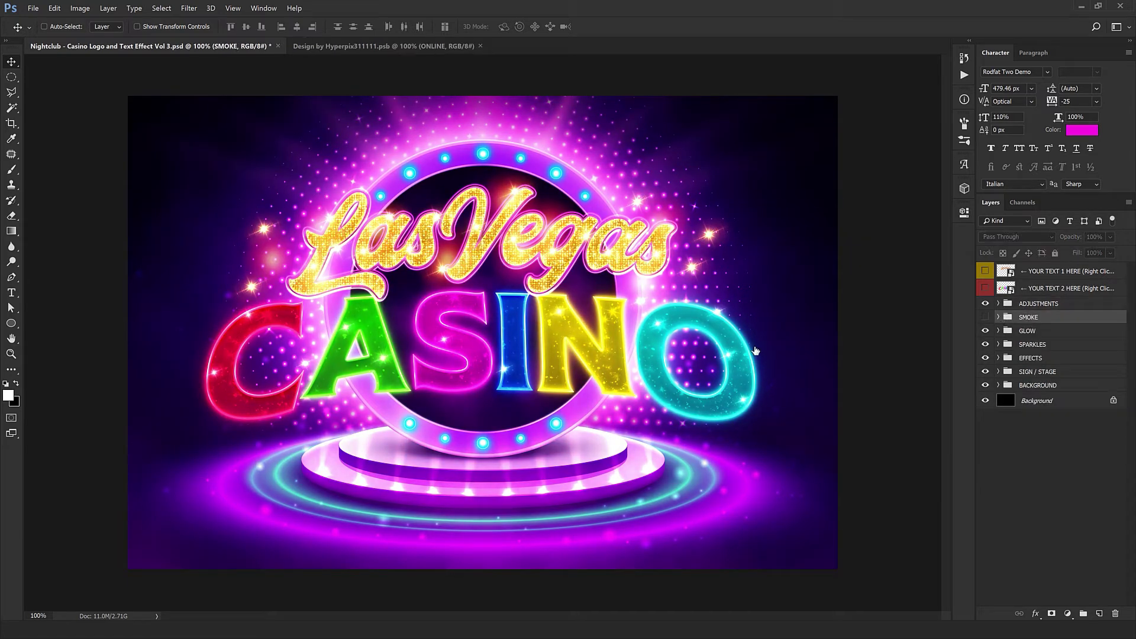
{"action": "left_click", "coordinate": [984, 318]}
{"action": "left_click", "coordinate": [998, 317]}
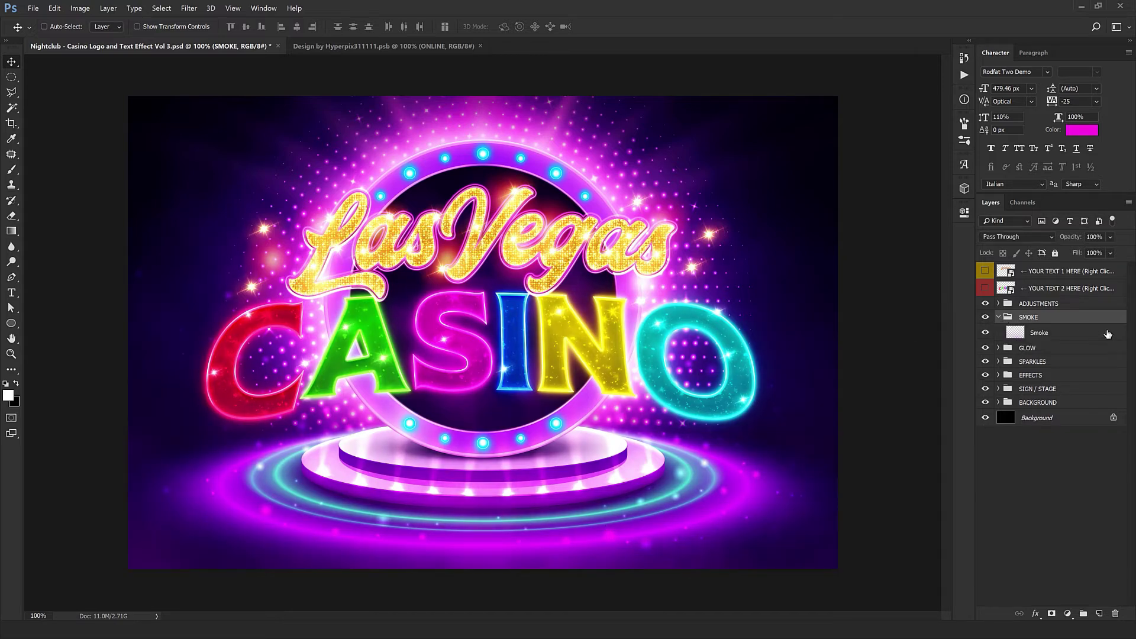
Try blue and red Color Overlay tints on the Smoke layer, cancel the layer style, and collapse the SMOKE group.
{"action": "left_click", "coordinate": [1104, 333]}
{"action": "key", "text": "h"}
{"action": "double_click", "coordinate": [1075, 333]}
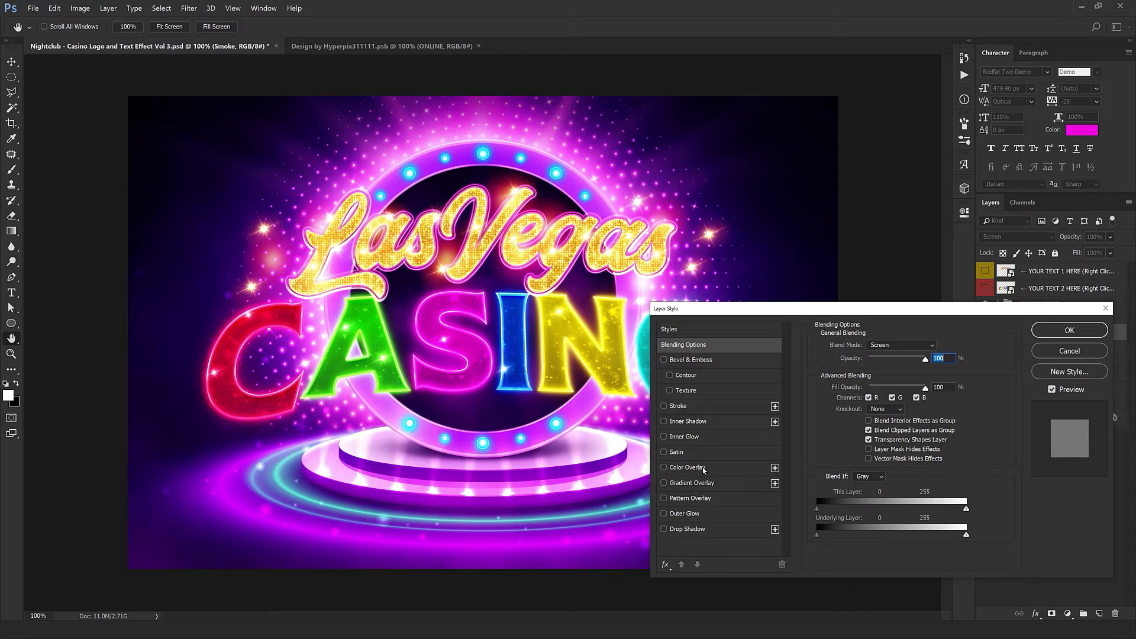
{"action": "left_click", "coordinate": [703, 468]}
{"action": "left_click", "coordinate": [938, 346]}
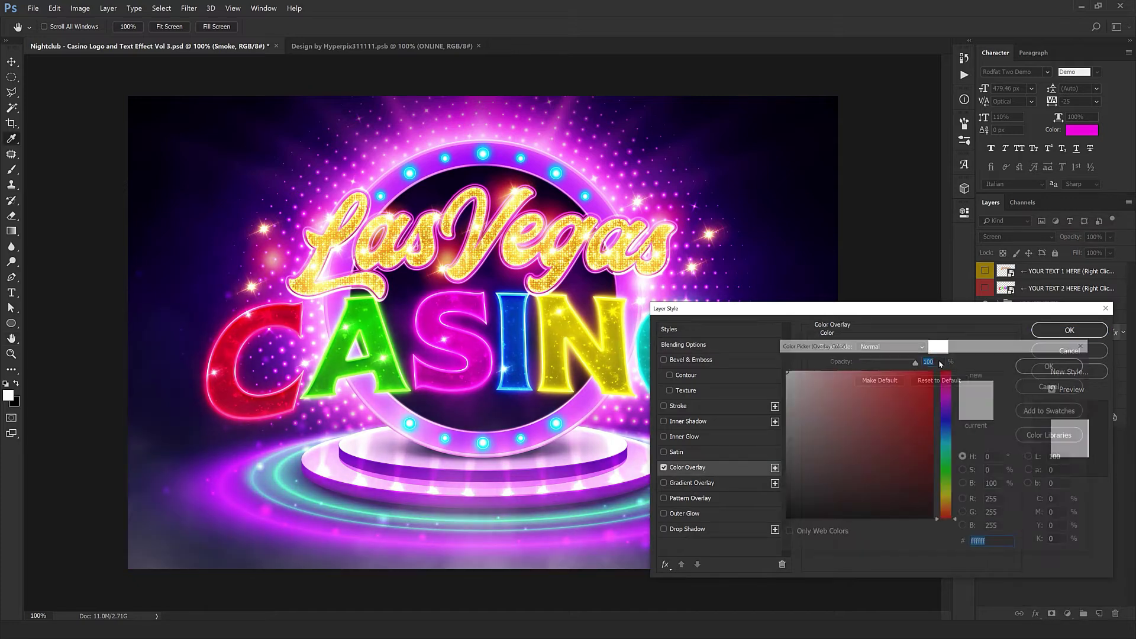
{"action": "type", "text": "0078de"}
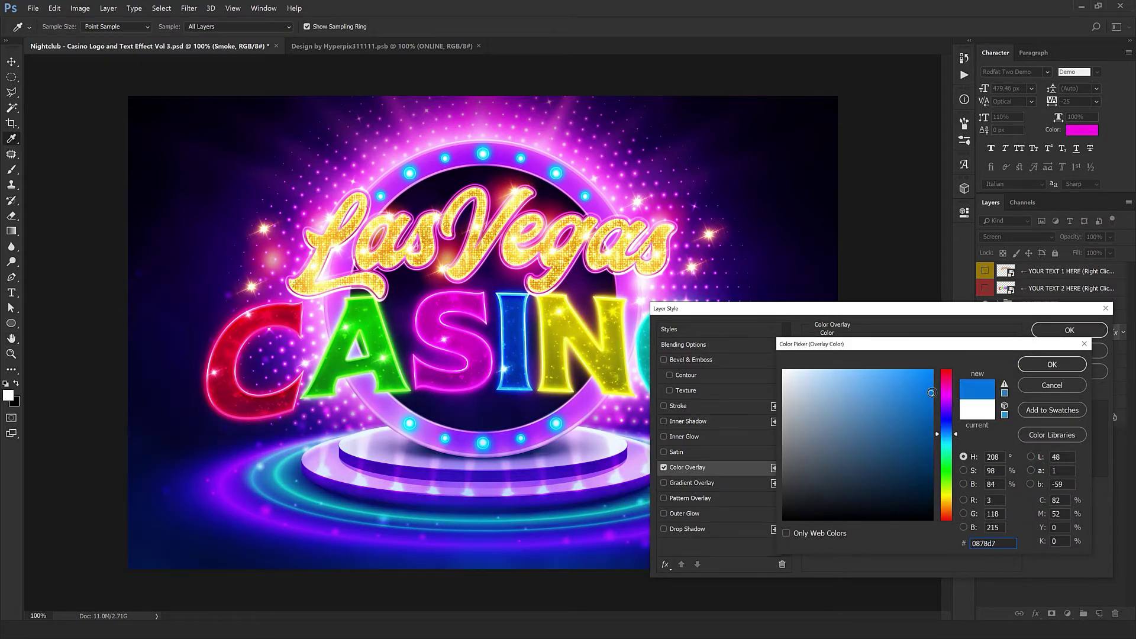
{"action": "left_click_drag", "start_coordinate": [939, 432], "coordinate": [940, 516]}
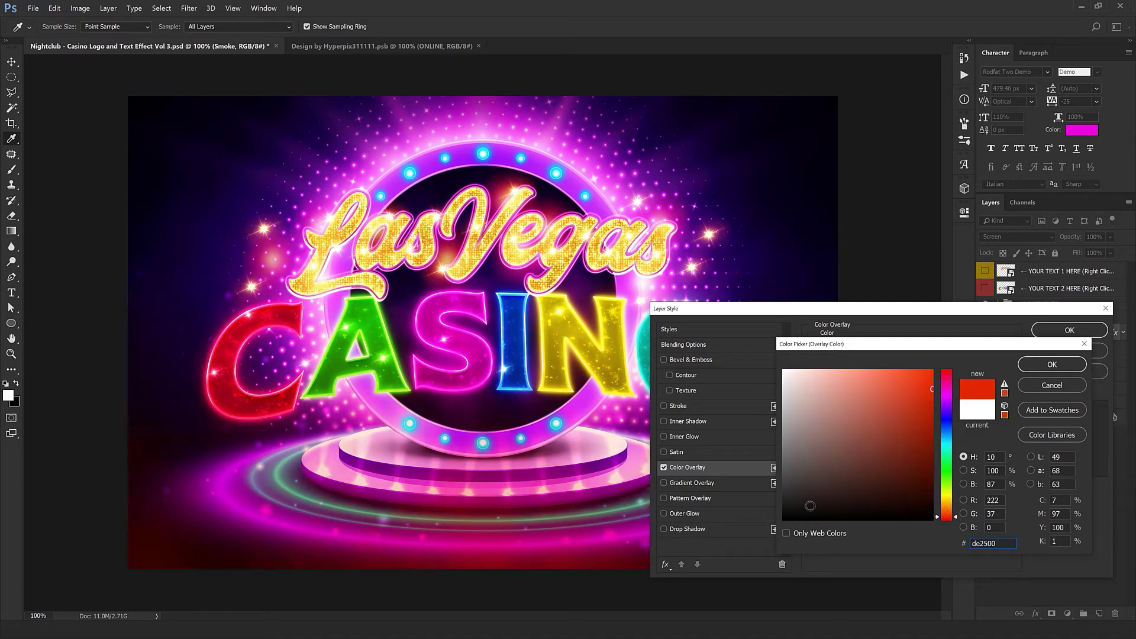
{"action": "left_click", "coordinate": [932, 370]}
{"action": "left_click", "coordinate": [976, 409]}
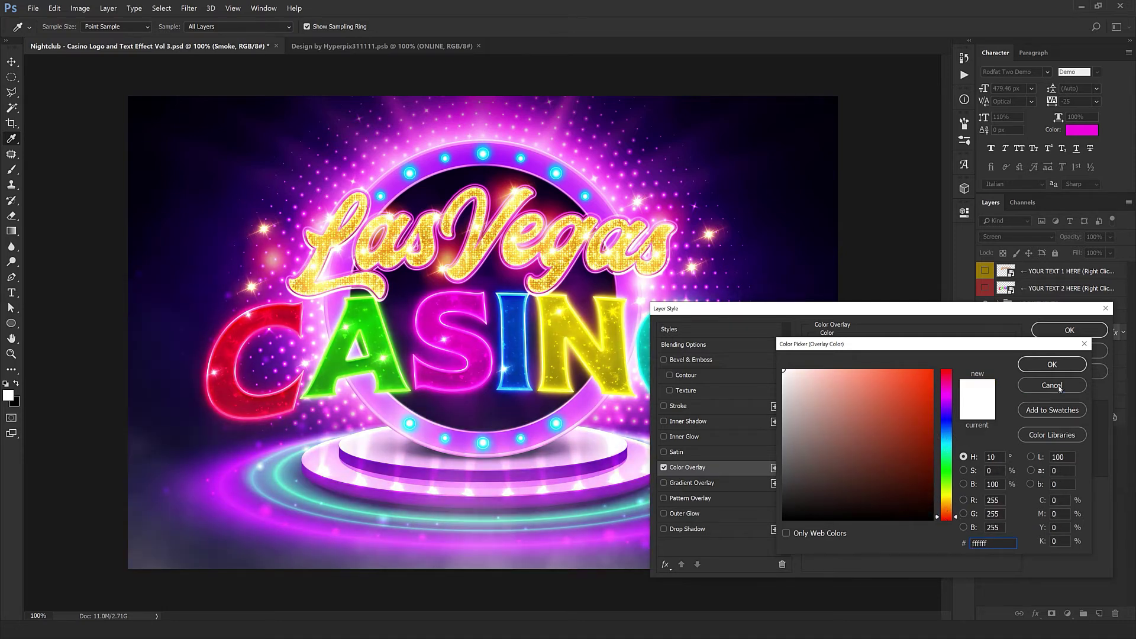
{"action": "left_click", "coordinate": [1058, 388]}
{"action": "left_click", "coordinate": [1069, 352]}
{"action": "left_click", "coordinate": [997, 317]}
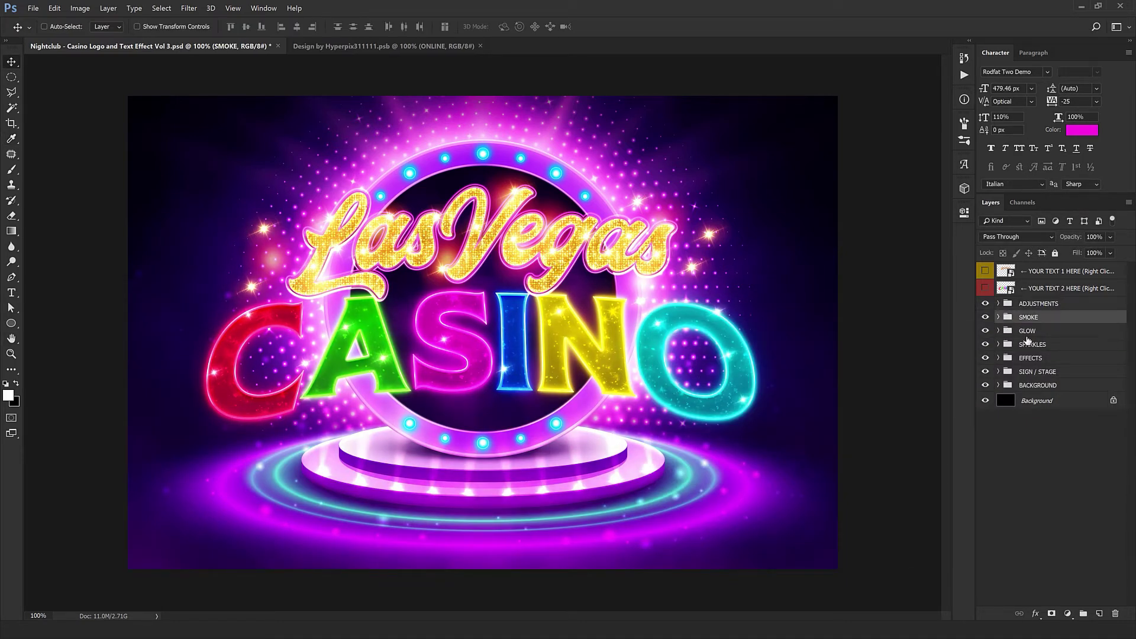
Compare the design with the GLOW group hidden and shown, and delete all its Glow layers except the lowest one.
{"action": "left_click", "coordinate": [998, 330]}
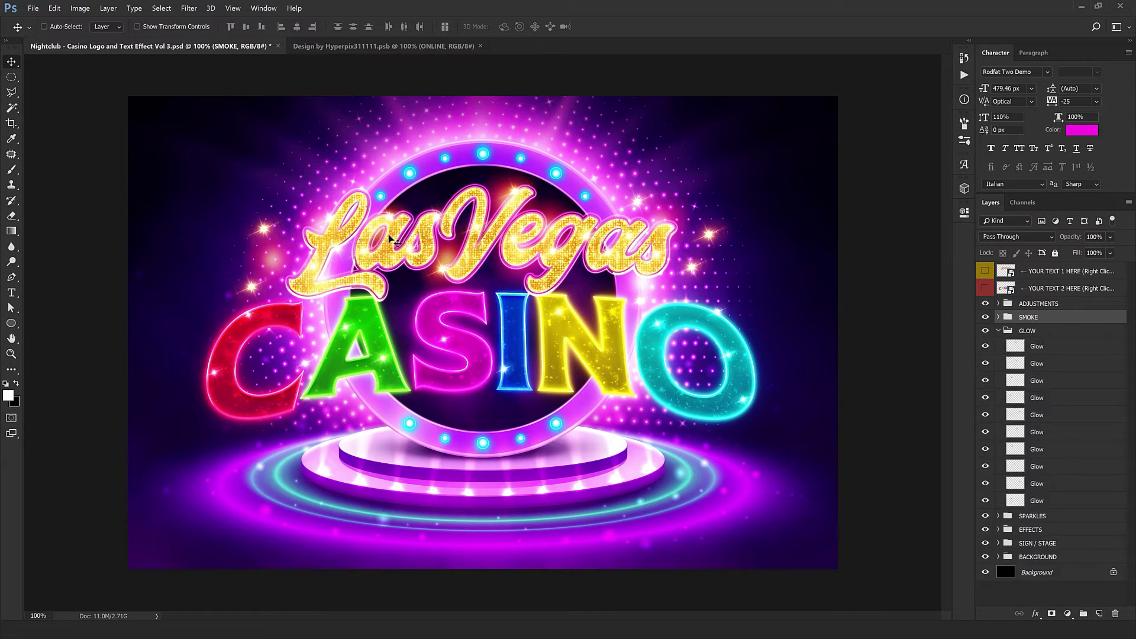
{"action": "left_click", "coordinate": [1036, 346]}
{"action": "left_click", "coordinate": [985, 331]}
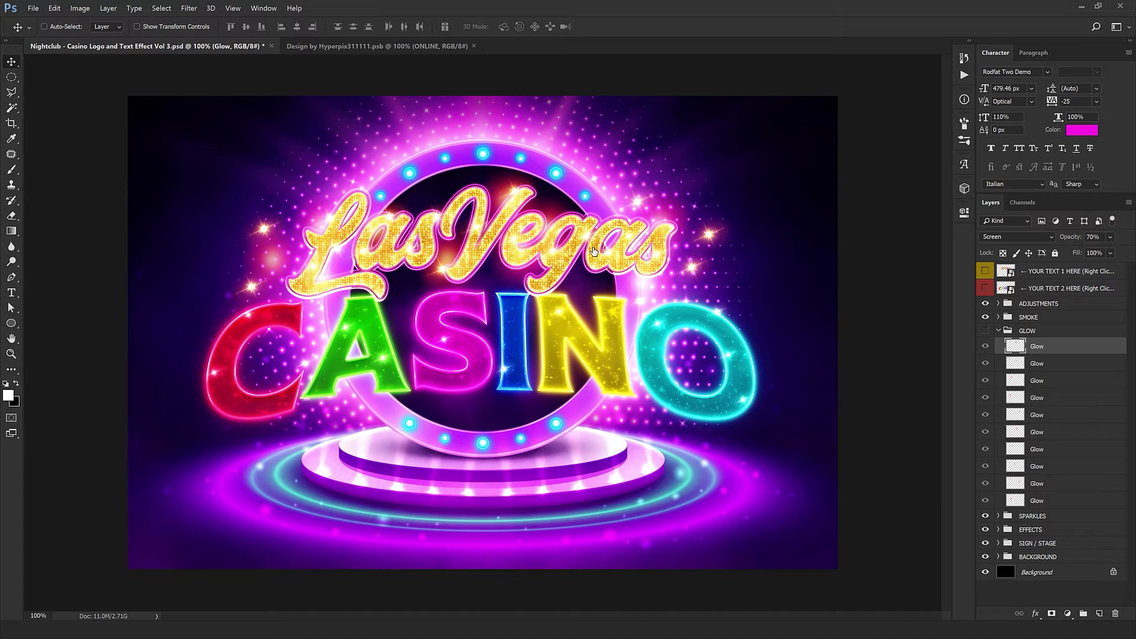
{"action": "left_click", "coordinate": [985, 331]}
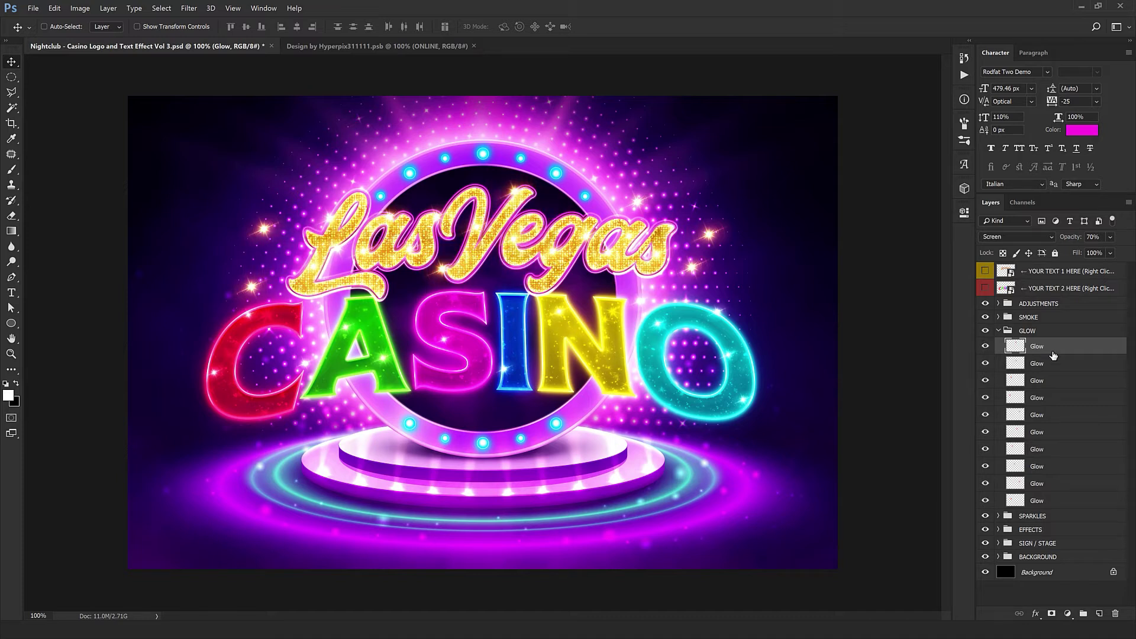
{"action": "left_click", "coordinate": [1055, 484], "text": "shift"}
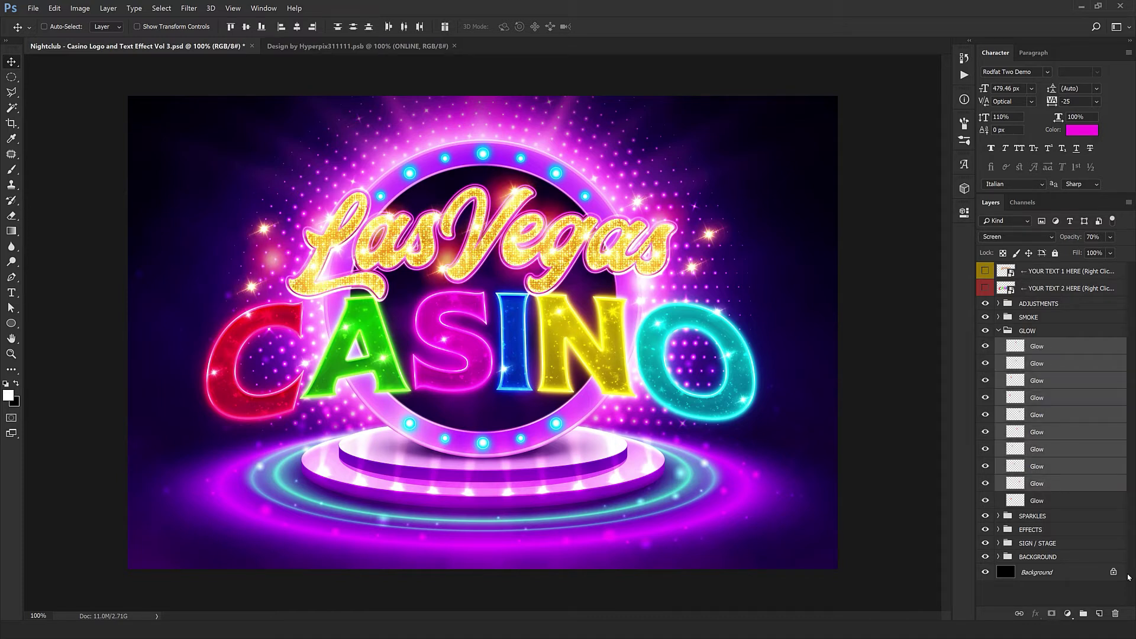
{"action": "key", "text": "ctrl+e"}
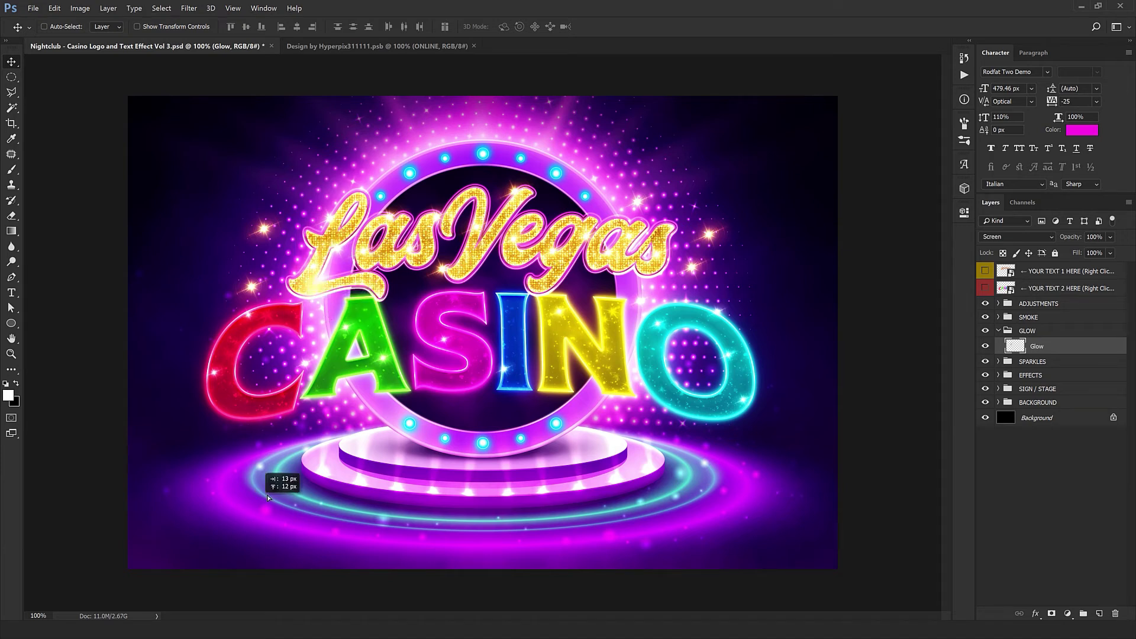
Duplicate the remaining glow into six Glow layers, transform a copy, spread them over the lettering, and collapse the GLOW group.
{"action": "key", "text": "ctrl+j"}
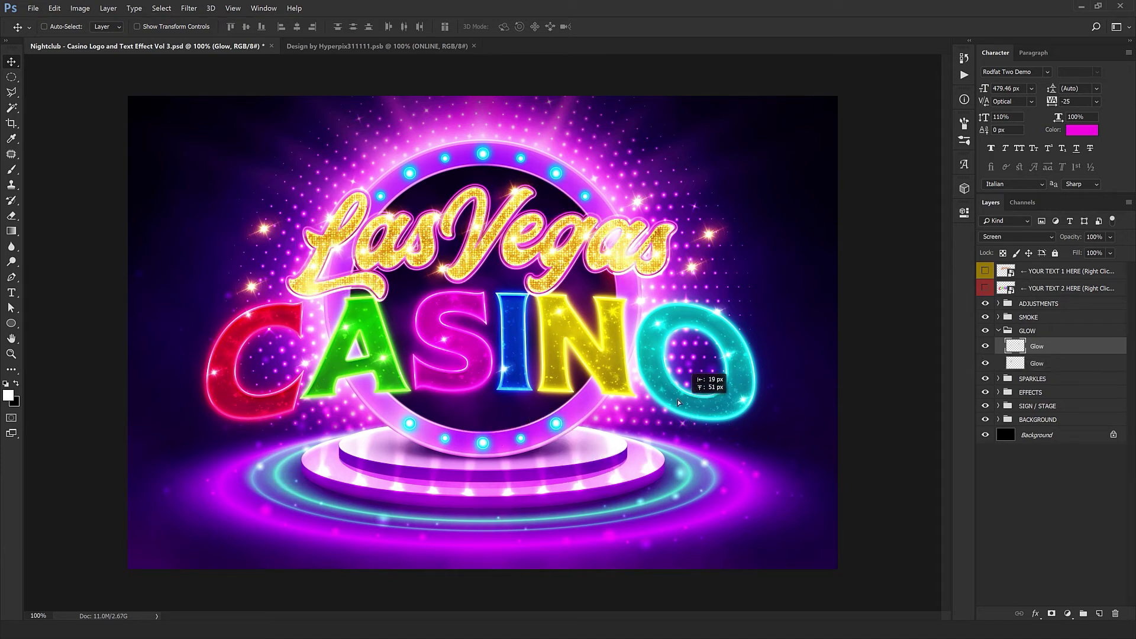
{"action": "left_click_drag", "start_coordinate": [544, 404], "coordinate": [491, 423]}
{"action": "key", "text": "ctrl+j"}
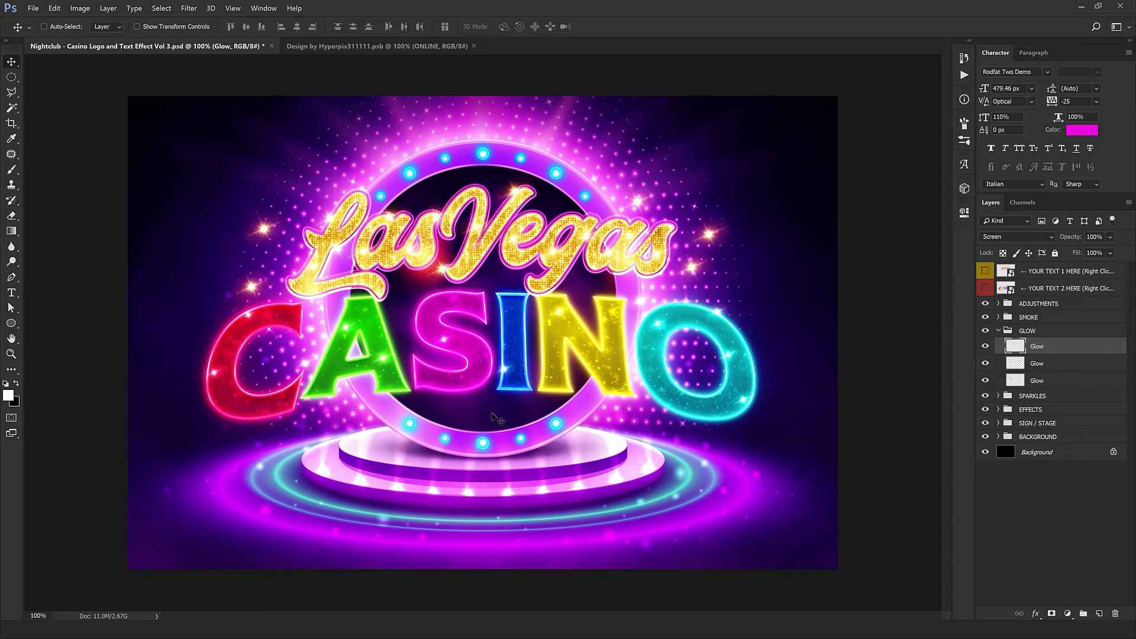
{"action": "key", "text": "ctrl+t"}
{"action": "left_click_drag", "start_coordinate": [453, 300], "coordinate": [432, 284]}
{"action": "key", "text": "Return"}
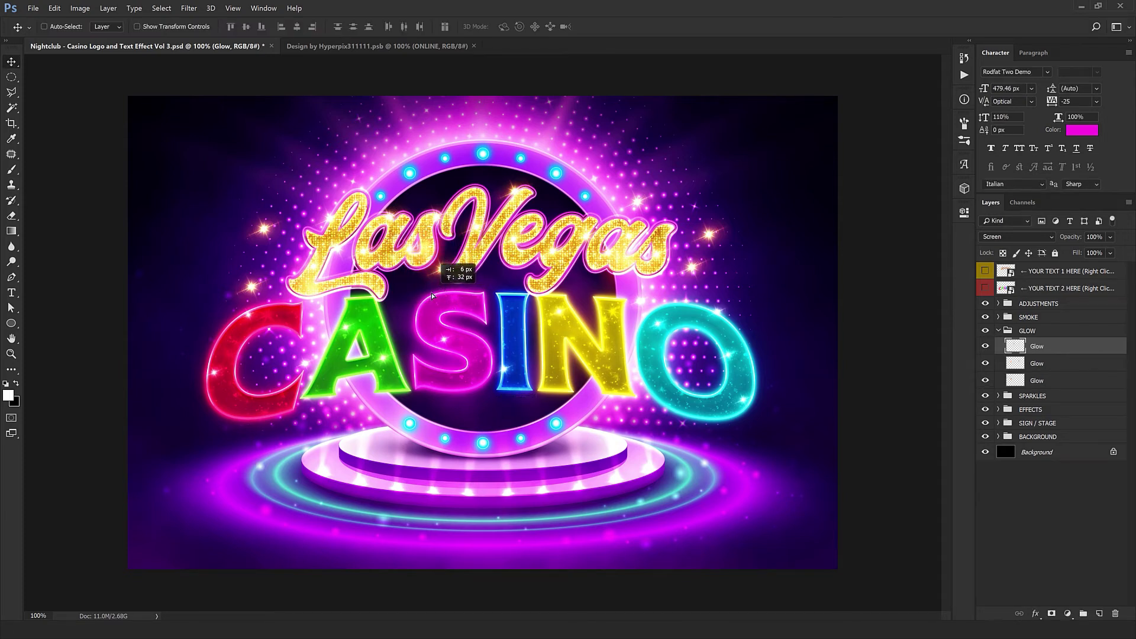
{"action": "left_click_drag", "start_coordinate": [534, 375], "coordinate": [518, 385]}
{"action": "key", "text": "ctrl+j"}
{"action": "left_click_drag", "start_coordinate": [519, 402], "coordinate": [484, 404]}
{"action": "key", "text": "ctrl+j"}
{"action": "key", "text": "ctrl+j"}
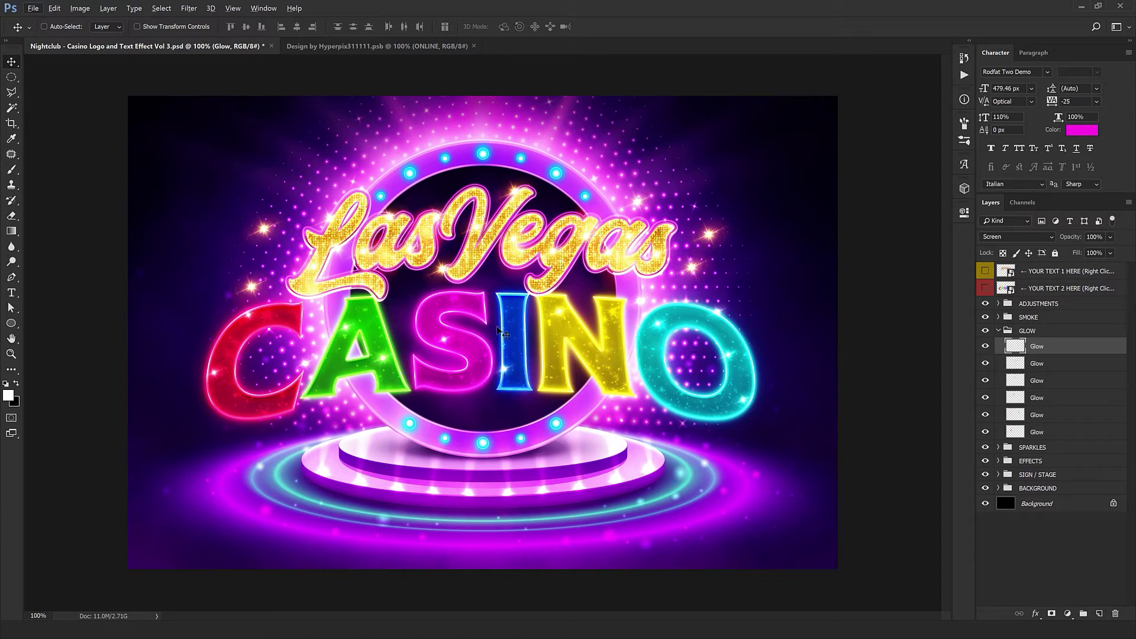
{"action": "left_click", "coordinate": [999, 331]}
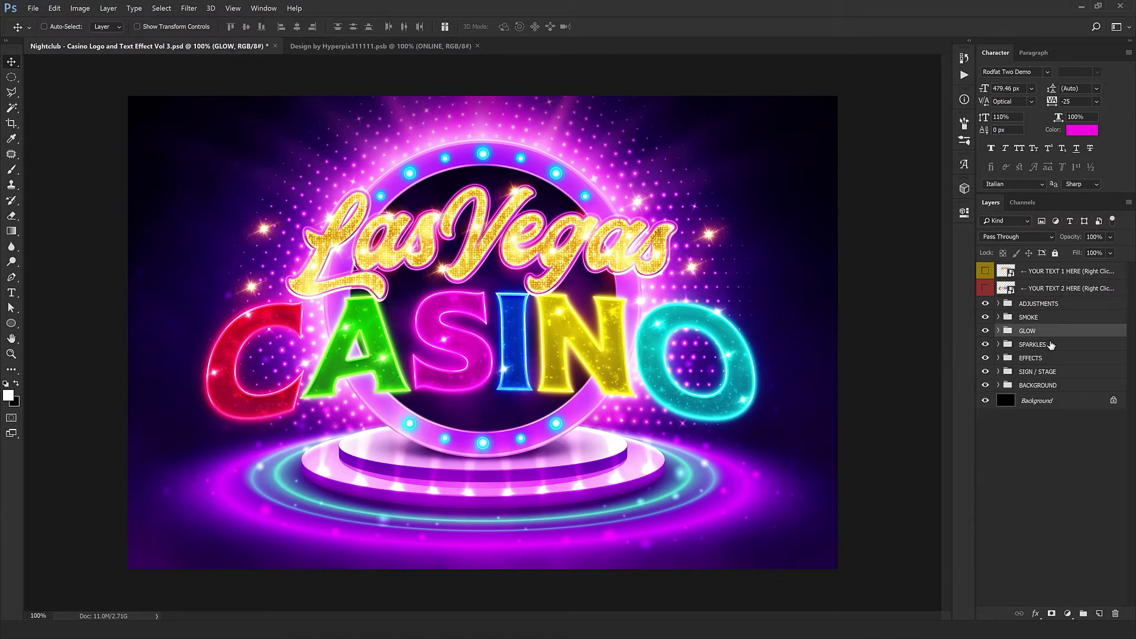
Expand the SPARKLES group and compare the design with its subgroups hidden and shown.
{"action": "left_click", "coordinate": [999, 345]}
{"action": "left_click", "coordinate": [998, 344]}
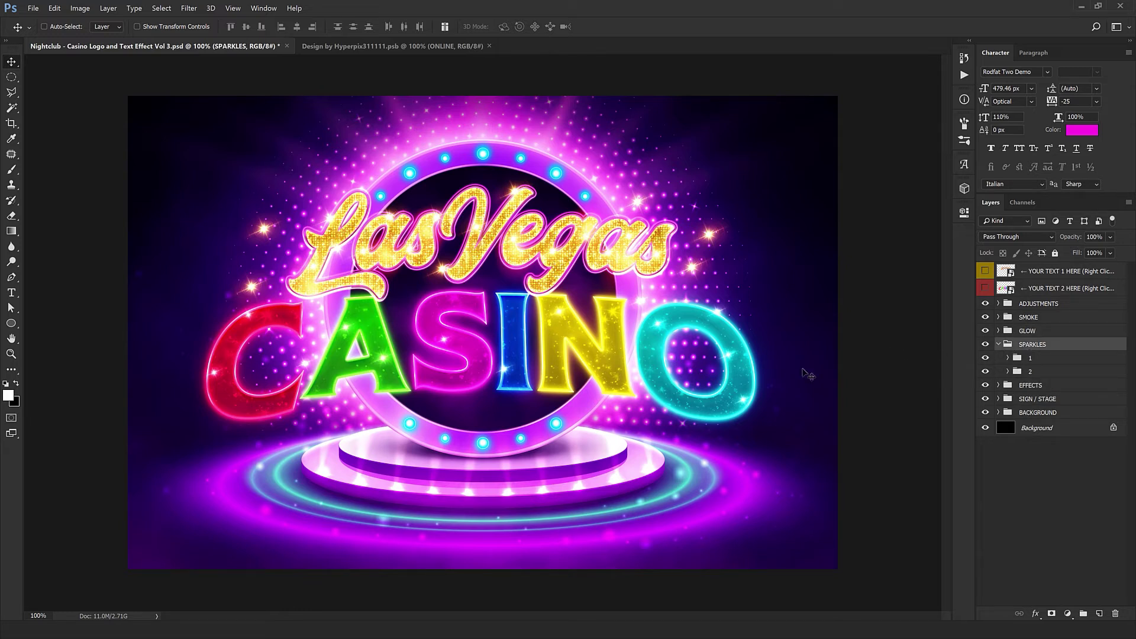
{"action": "left_click", "coordinate": [982, 372]}
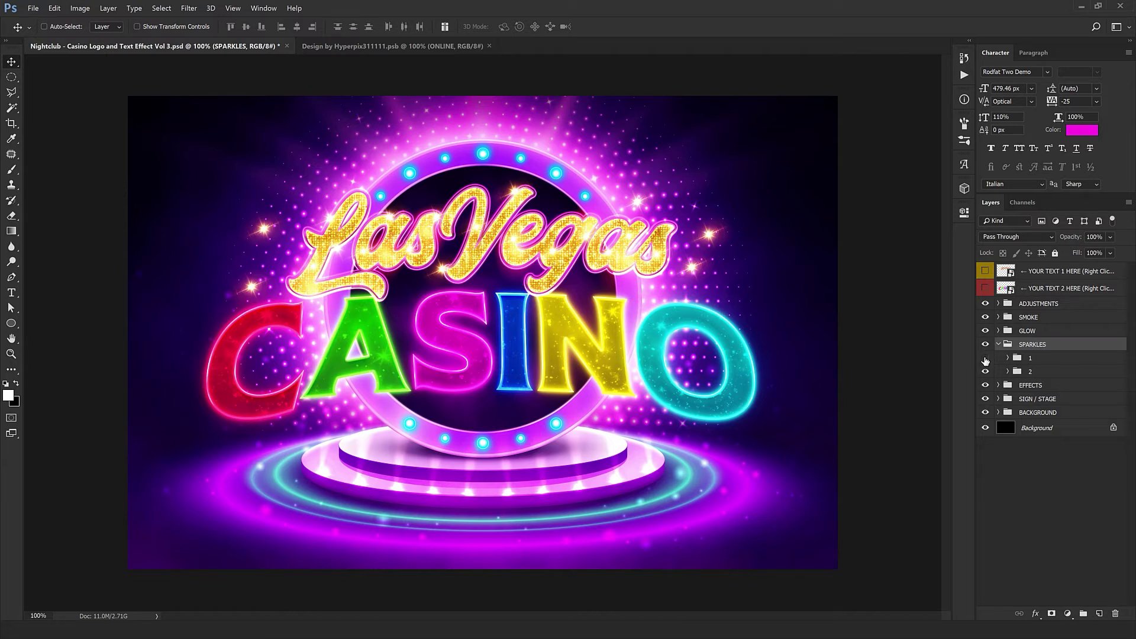
{"action": "left_click", "coordinate": [985, 358]}
{"action": "left_click", "coordinate": [985, 358]}
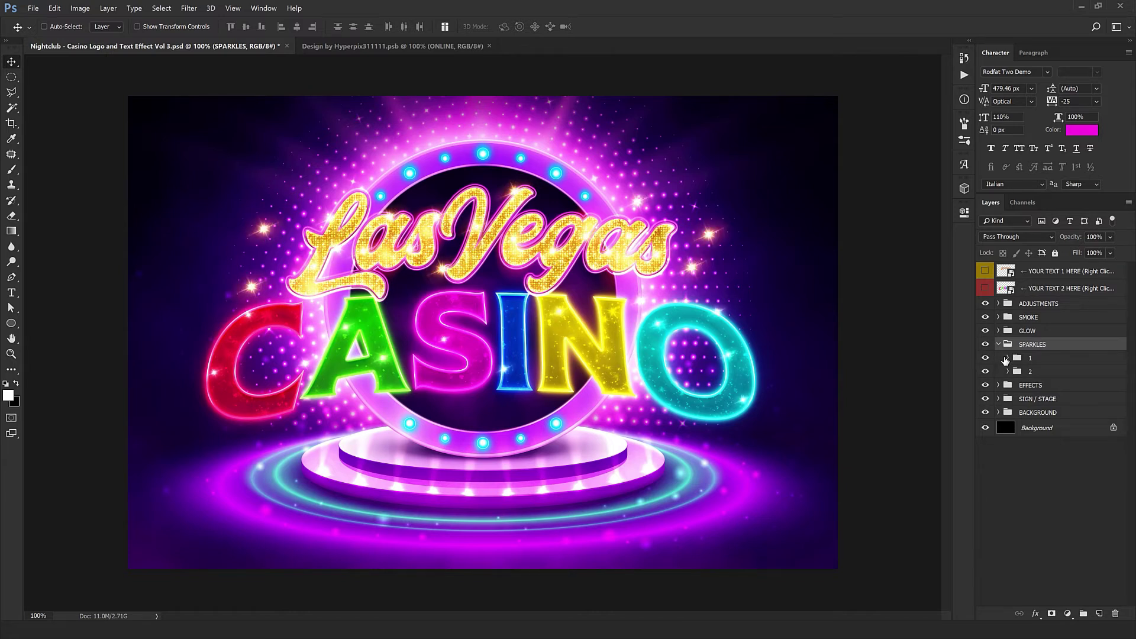
Expand SPARKLES subgroup 1 and delete a range of its Sparkle layers.
{"action": "left_click", "coordinate": [1008, 359]}
{"action": "left_click", "coordinate": [585, 321], "text": "ctrl"}
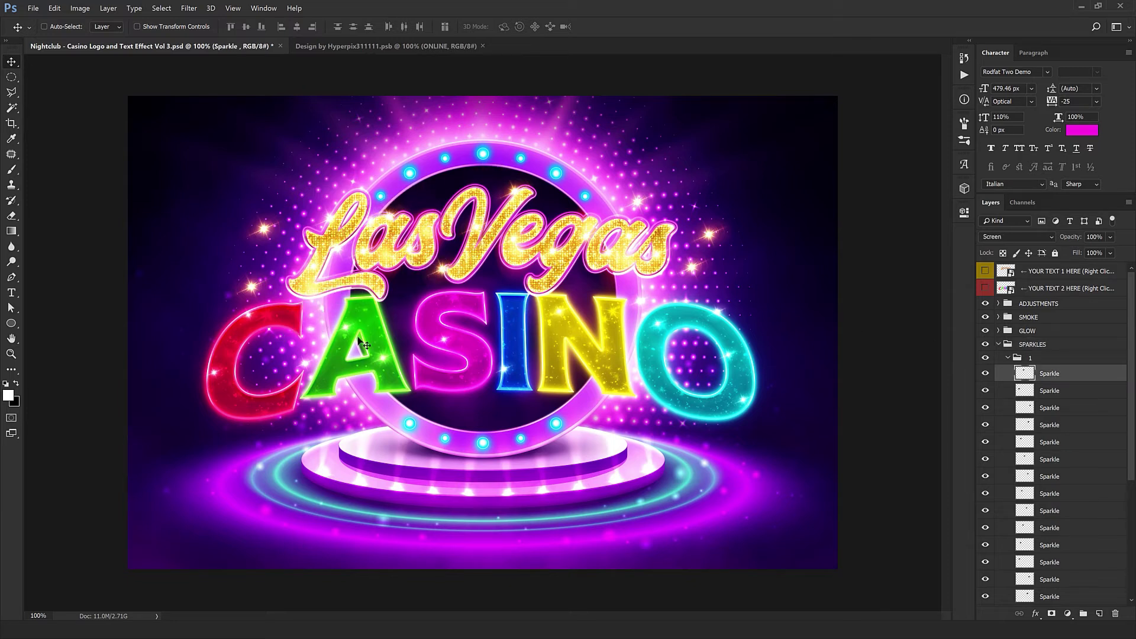
{"action": "scroll", "coordinate": [1058, 510], "scroll_direction": "down", "scroll_amount": 6}
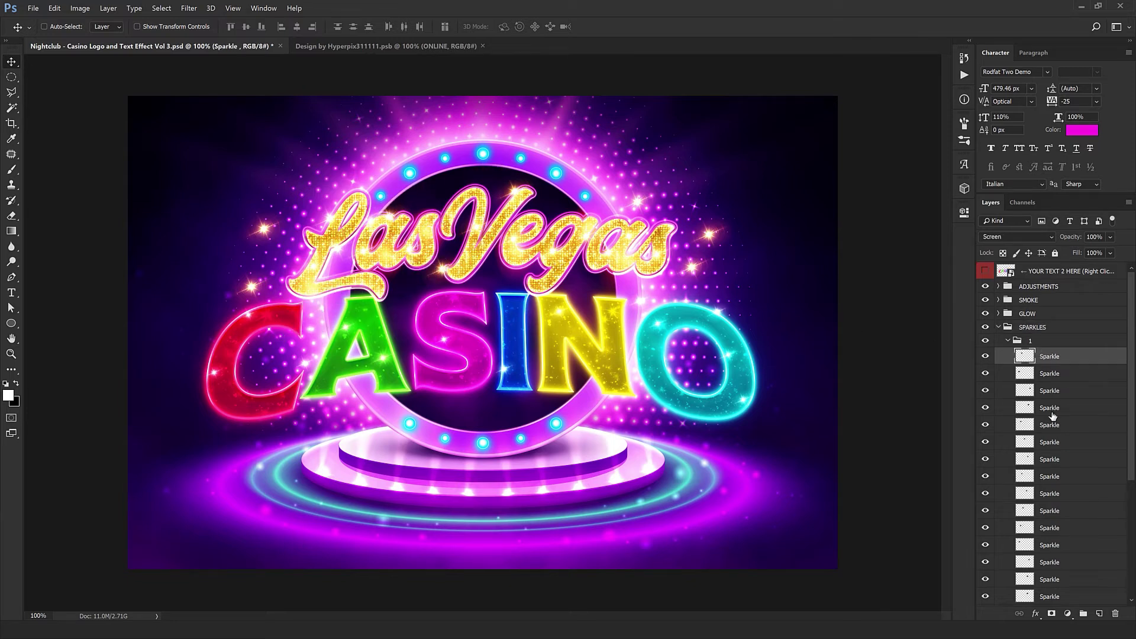
{"action": "left_click", "coordinate": [1058, 513], "text": "shift"}
{"action": "left_click", "coordinate": [1115, 614]}
Place Sparkle copies around the A and S of CASINO, transforming one of them.
{"action": "left_click_drag", "start_coordinate": [541, 381], "coordinate": [419, 354]}
{"action": "left_click_drag", "start_coordinate": [406, 372], "coordinate": [438, 341]}
{"action": "left_click_drag", "start_coordinate": [440, 343], "coordinate": [432, 420]}
{"action": "key", "text": "ctrl+t"}
{"action": "left_click_drag", "start_coordinate": [388, 291], "coordinate": [374, 285]}
{"action": "key", "text": "Return"}
{"action": "left_click_drag", "start_coordinate": [344, 360], "coordinate": [535, 324]}
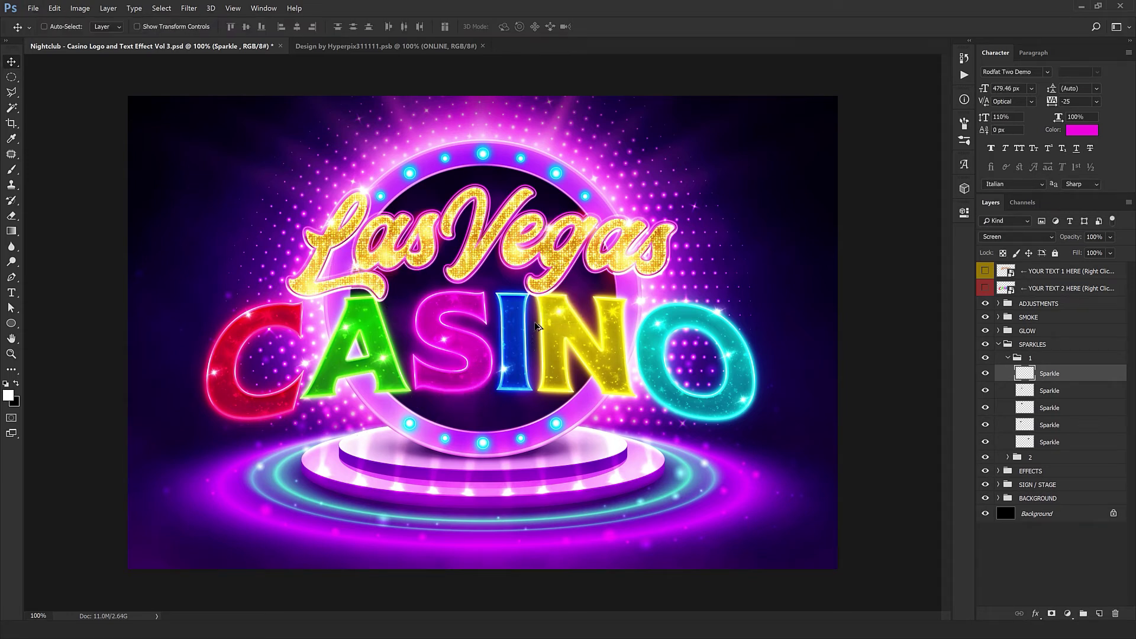
Spread more Sparkle copies across the lettering until subgroup 1 holds ten Sparkle layers, and collapse the subgroup.
{"action": "left_click_drag", "start_coordinate": [604, 305], "coordinate": [497, 294]}
{"action": "left_click_drag", "start_coordinate": [464, 355], "coordinate": [630, 406]}
{"action": "left_click_drag", "start_coordinate": [680, 406], "coordinate": [573, 361]}
{"action": "left_click_drag", "start_coordinate": [432, 413], "coordinate": [589, 439]}
{"action": "left_click_drag", "start_coordinate": [588, 439], "coordinate": [509, 358]}
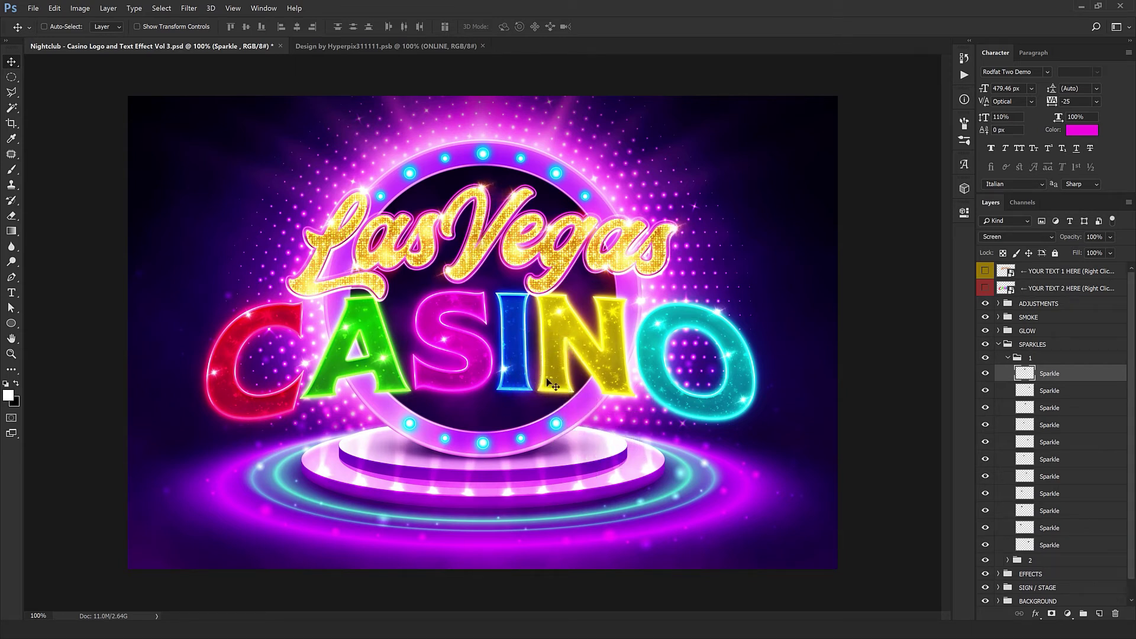
{"action": "left_click", "coordinate": [1024, 358]}
{"action": "left_click", "coordinate": [1007, 358]}
Move the topmost Sparkle of SPARKLES subgroup 2 near the letter O, and collapse the SPARKLES group.
{"action": "left_click", "coordinate": [1007, 371]}
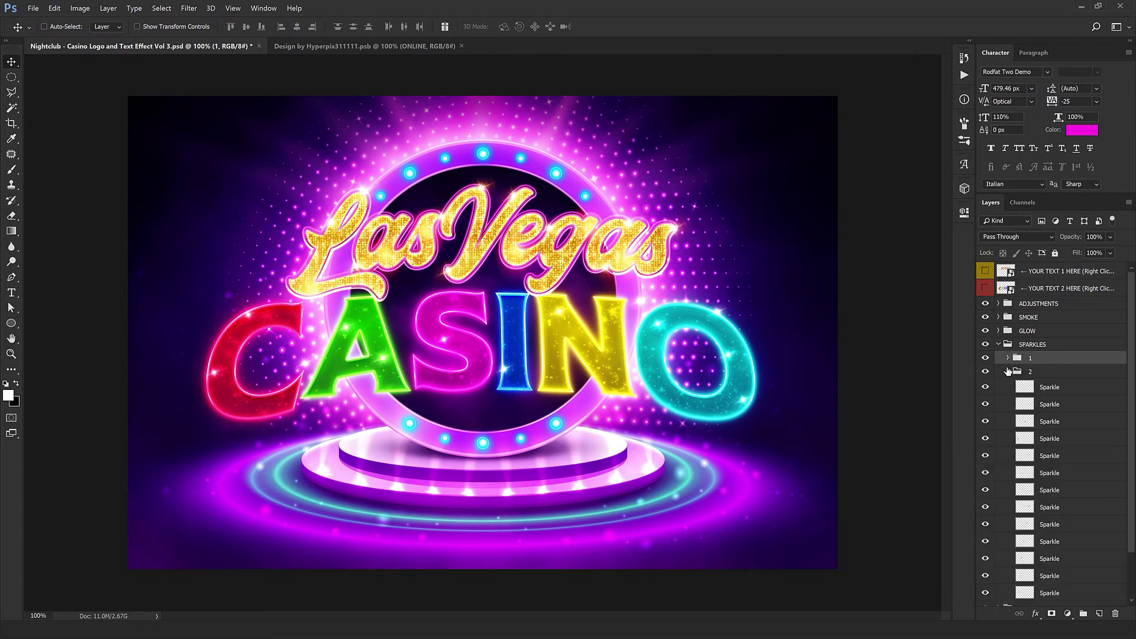
{"action": "left_click", "coordinate": [1053, 394]}
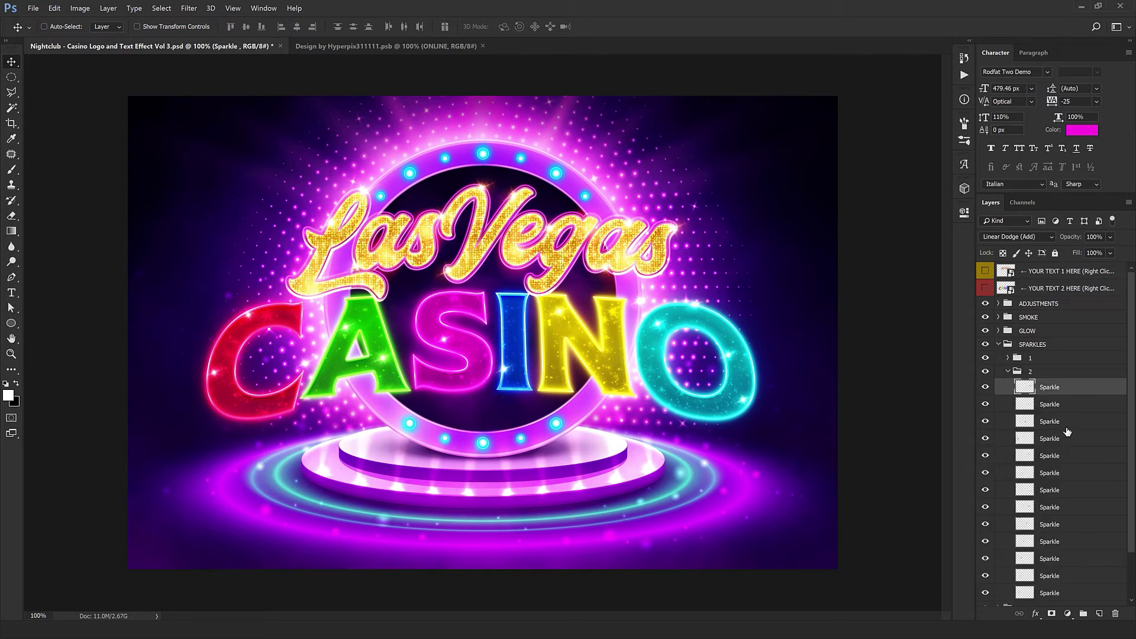
{"action": "left_click_drag", "start_coordinate": [692, 379], "coordinate": [644, 403]}
{"action": "left_click", "coordinate": [1004, 373]}
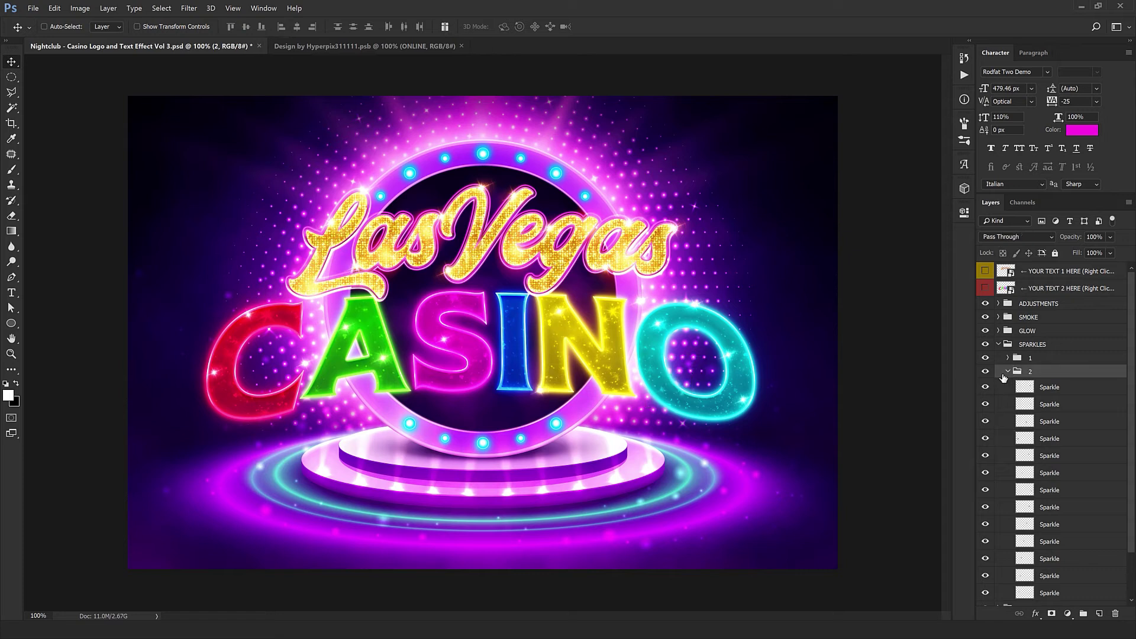
{"action": "left_click", "coordinate": [1007, 371]}
{"action": "left_click", "coordinate": [998, 344]}
Review the subgroups of the EFFECTS group, collapse it, and expand the SIGN / STAGE group.
{"action": "left_click", "coordinate": [1002, 360]}
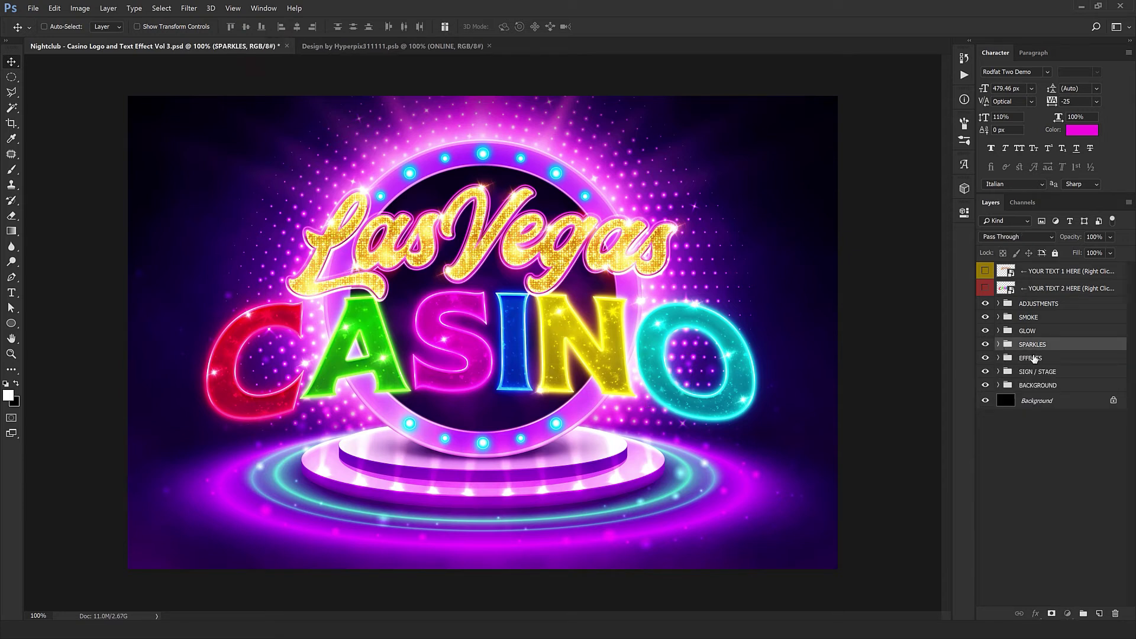
{"action": "left_click", "coordinate": [999, 358]}
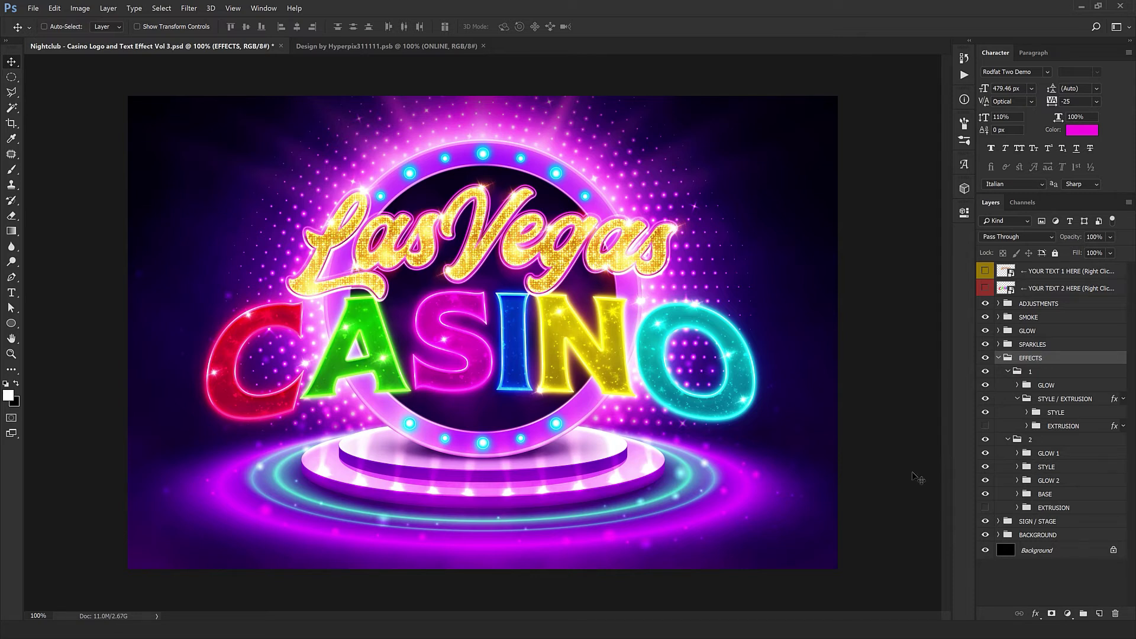
{"action": "left_click", "coordinate": [1004, 523]}
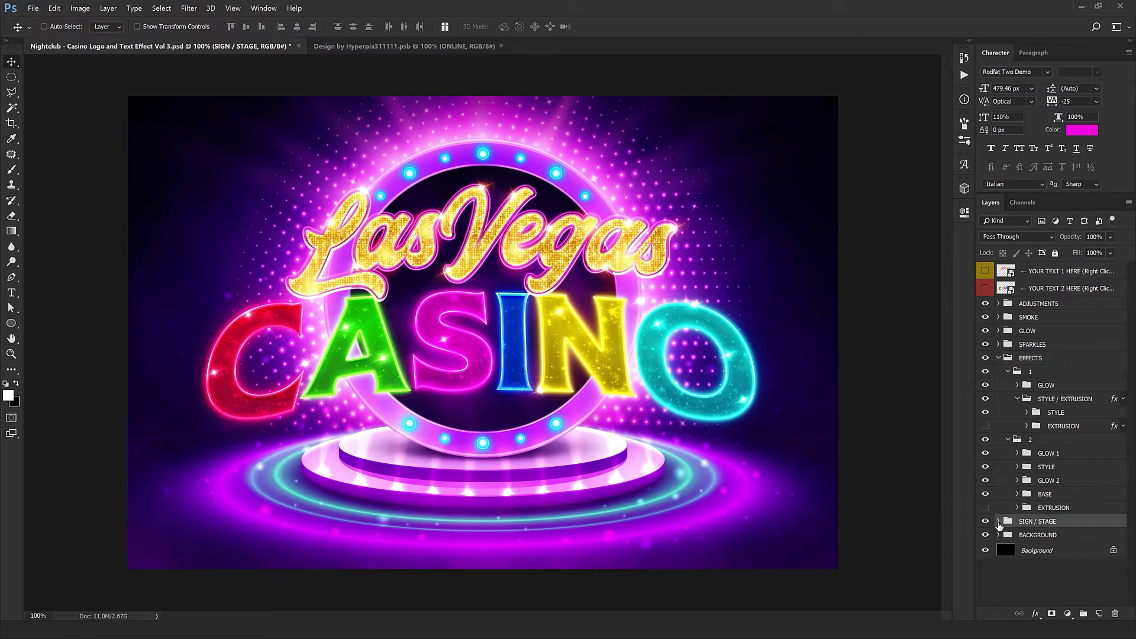
{"action": "left_click", "coordinate": [998, 357]}
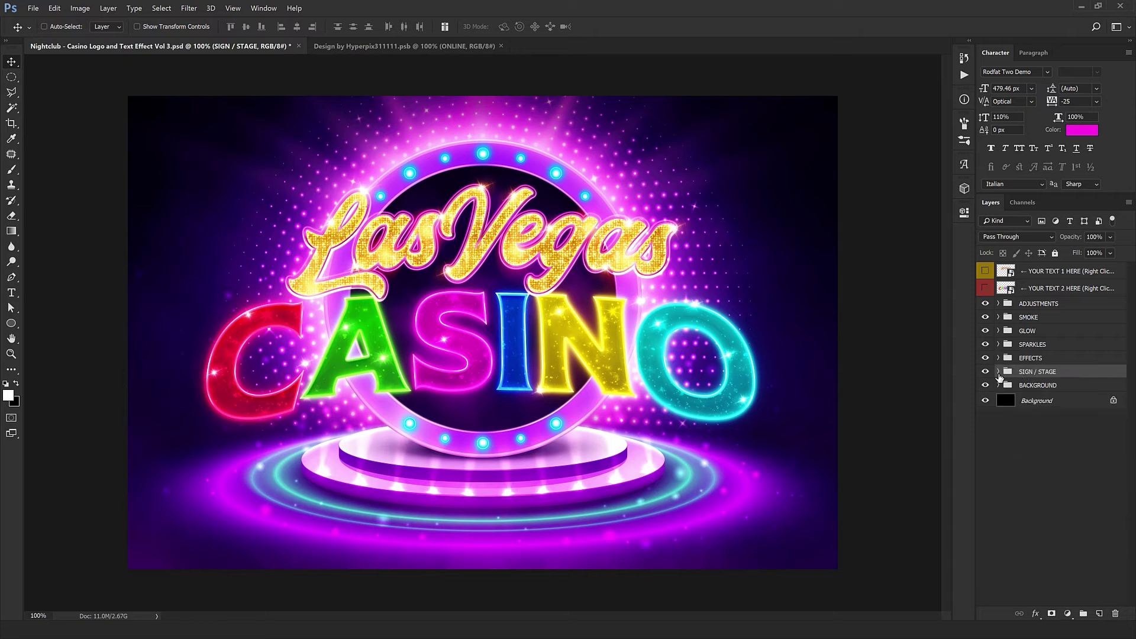
{"action": "left_click", "coordinate": [997, 372]}
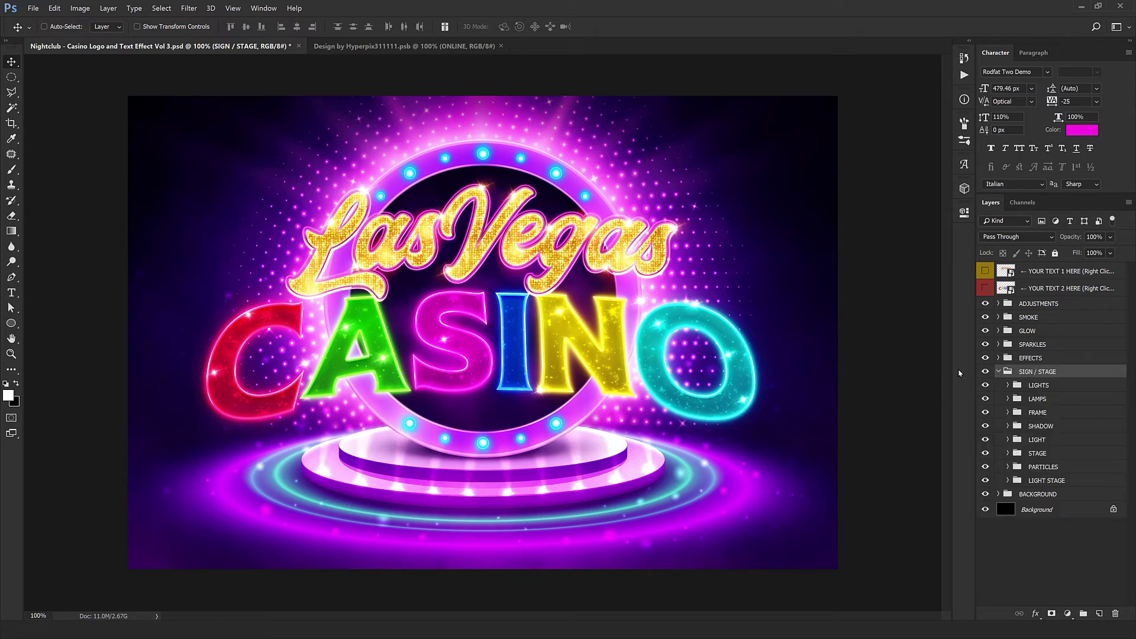
Preview the design without the SIGN / STAGE group and its SHADOW subgroup, restore both, and inspect the contents of the LIGHT subgroup.
{"action": "left_click", "coordinate": [985, 374]}
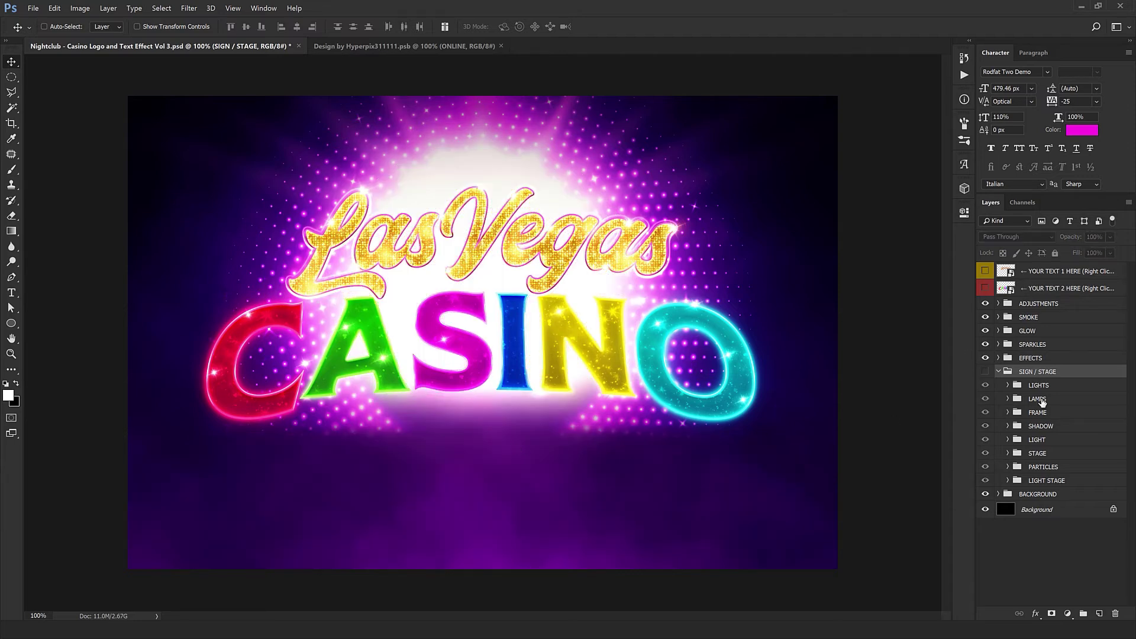
{"action": "left_click", "coordinate": [984, 373]}
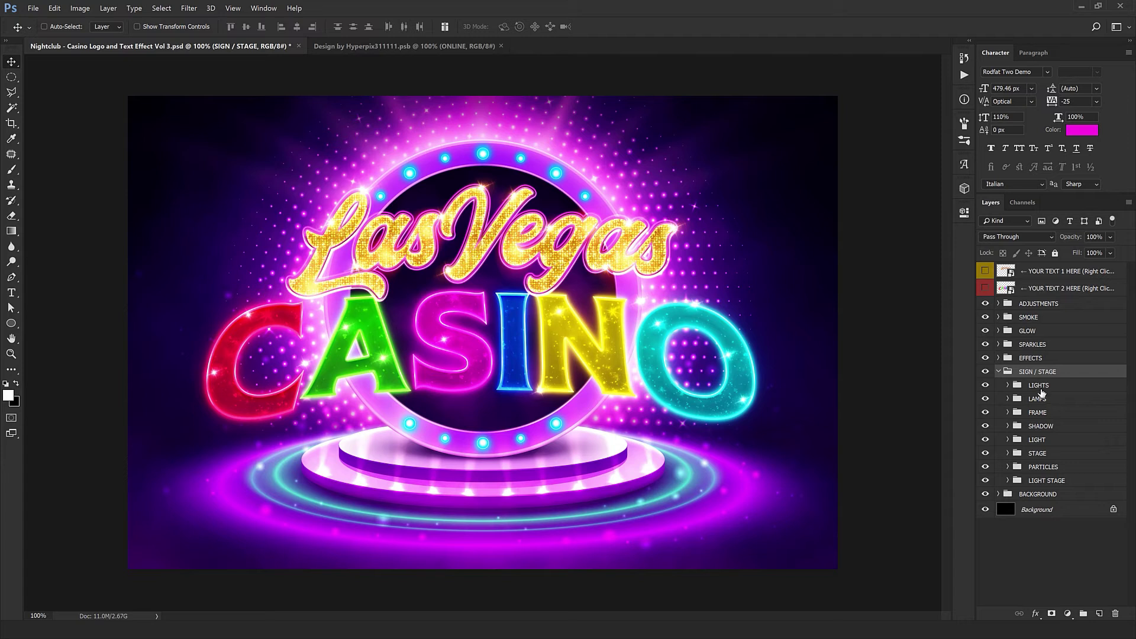
{"action": "left_click", "coordinate": [1041, 427]}
{"action": "left_click", "coordinate": [985, 425]}
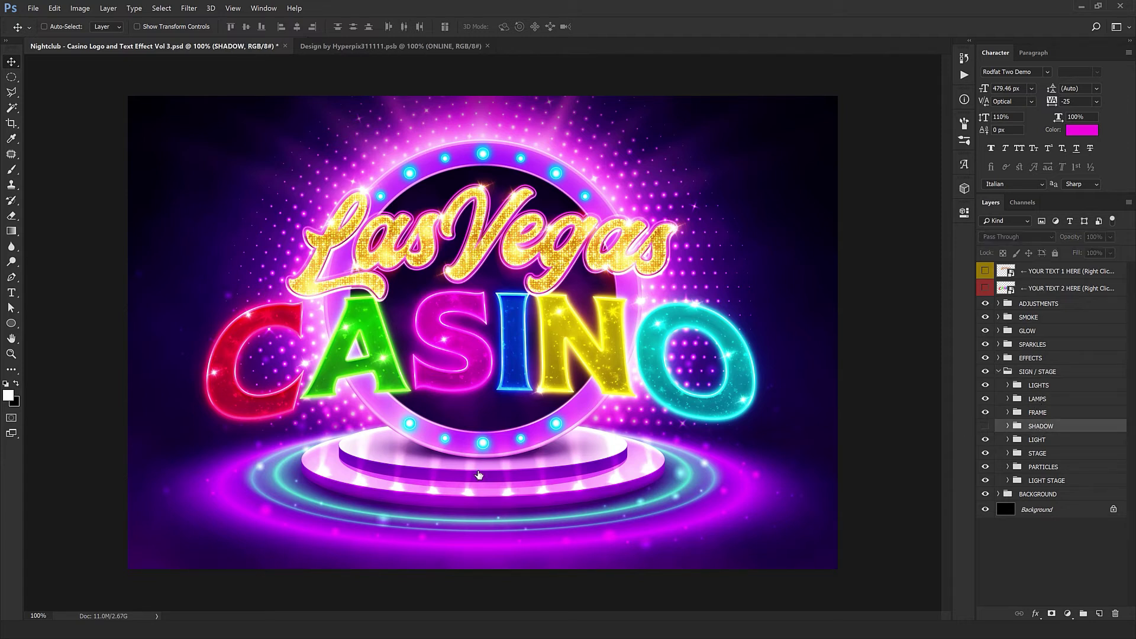
{"action": "left_click", "coordinate": [985, 425]}
{"action": "left_click", "coordinate": [1007, 439]}
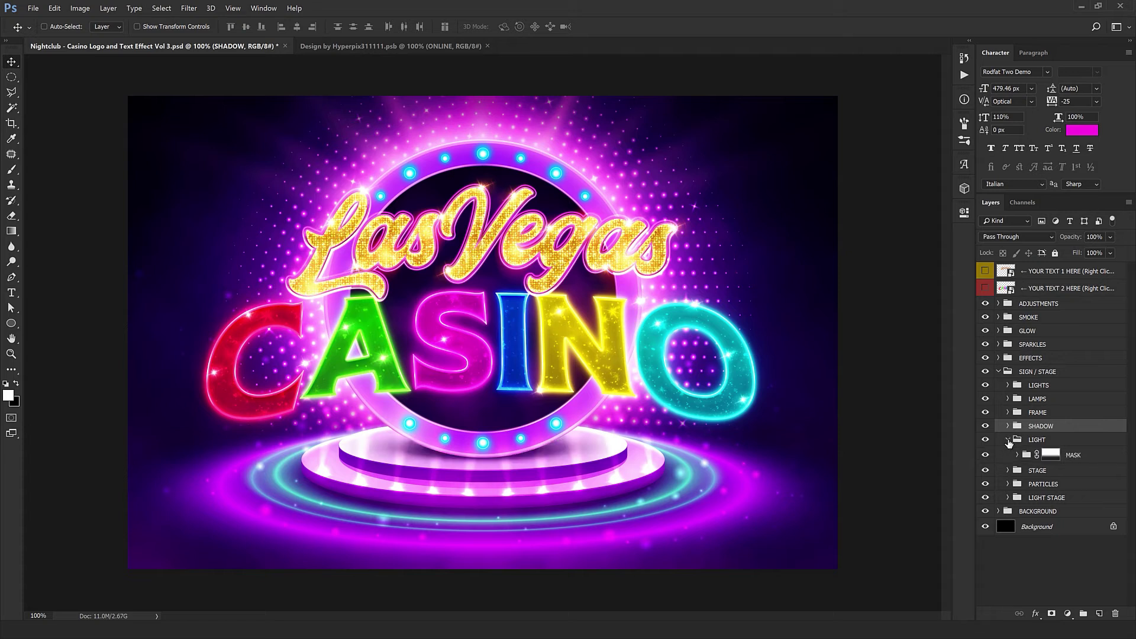
{"action": "left_click", "coordinate": [1008, 439]}
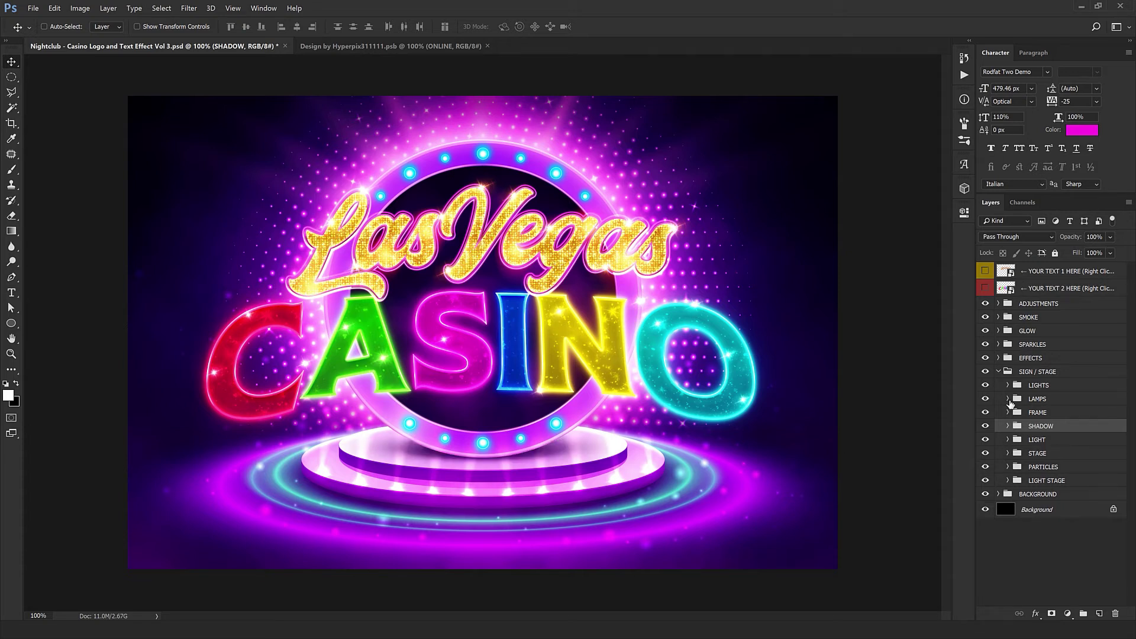
Switch individual lamp layers in the LAMPS subgroup off and on to compare the sign's bulbs, and collapse the subgroup.
{"action": "left_click", "coordinate": [1008, 399]}
{"action": "scroll", "coordinate": [1013, 420], "scroll_direction": "down", "scroll_amount": 10}
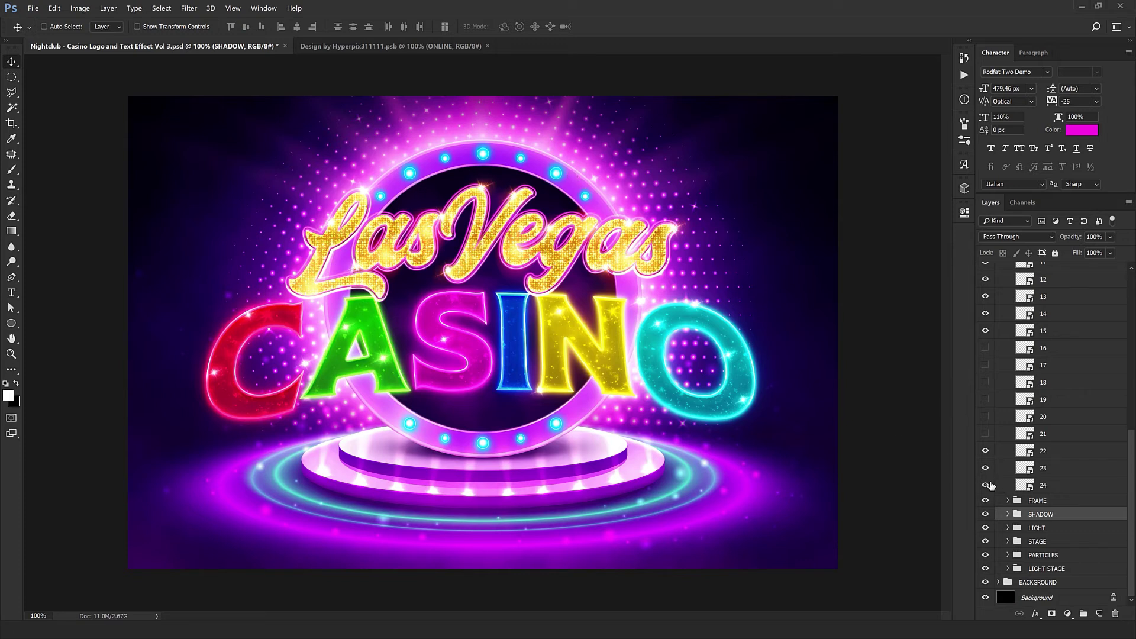
{"action": "left_click_drag", "start_coordinate": [985, 485], "coordinate": [984, 457]}
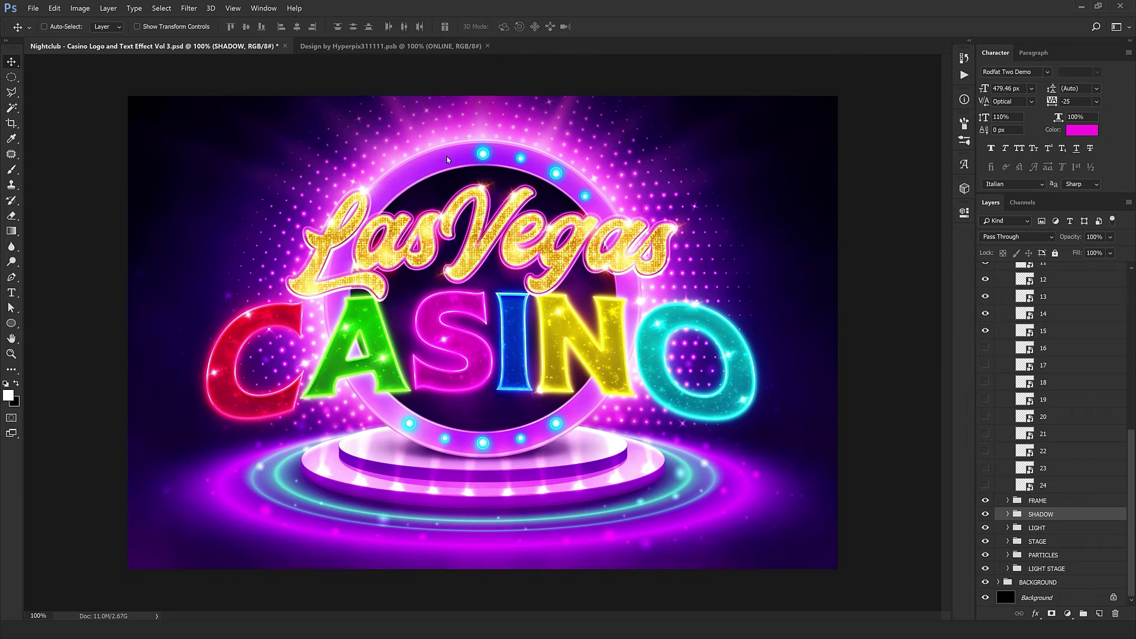
{"action": "left_click_drag", "start_coordinate": [985, 485], "coordinate": [990, 451]}
{"action": "scroll", "coordinate": [992, 435], "scroll_direction": "up", "scroll_amount": 6}
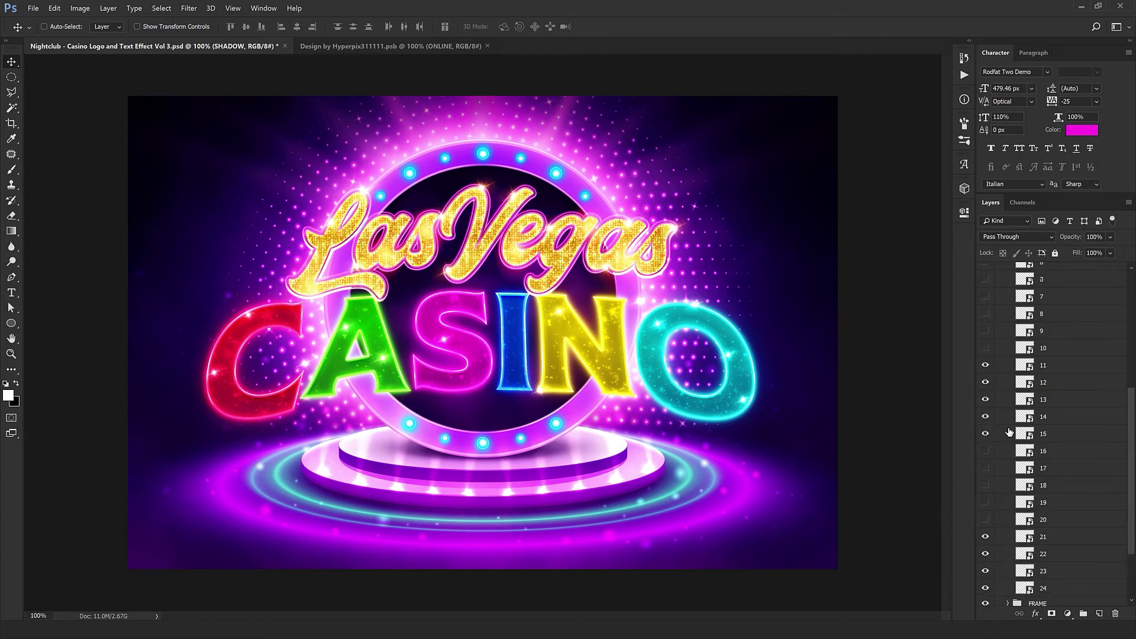
{"action": "left_click", "coordinate": [985, 451]}
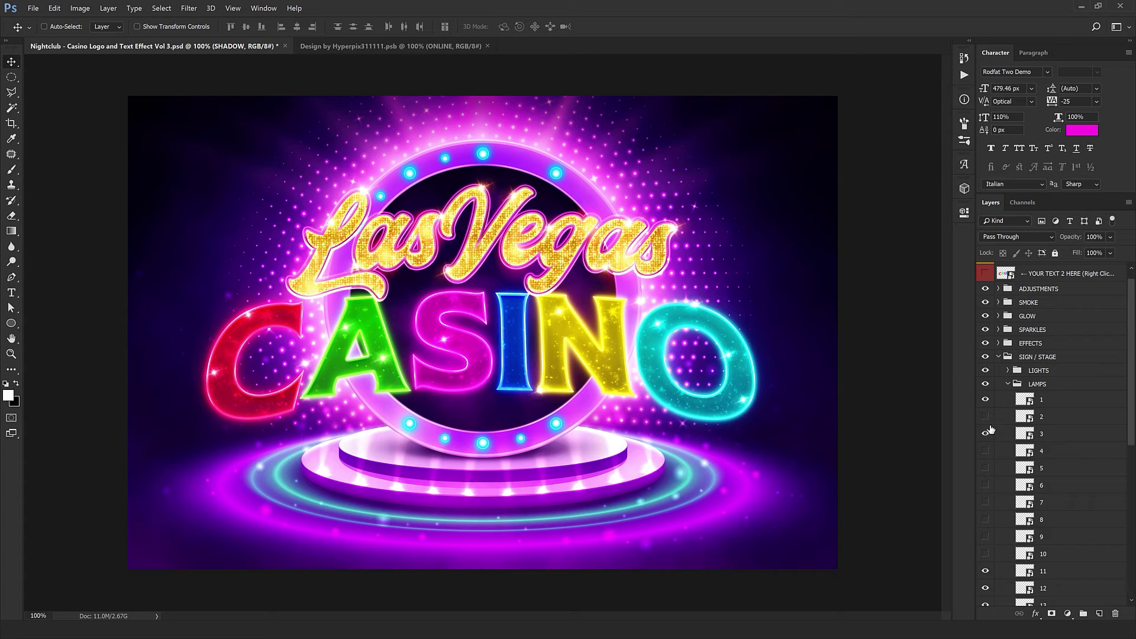
{"action": "left_click", "coordinate": [985, 450]}
{"action": "left_click", "coordinate": [1008, 384]}
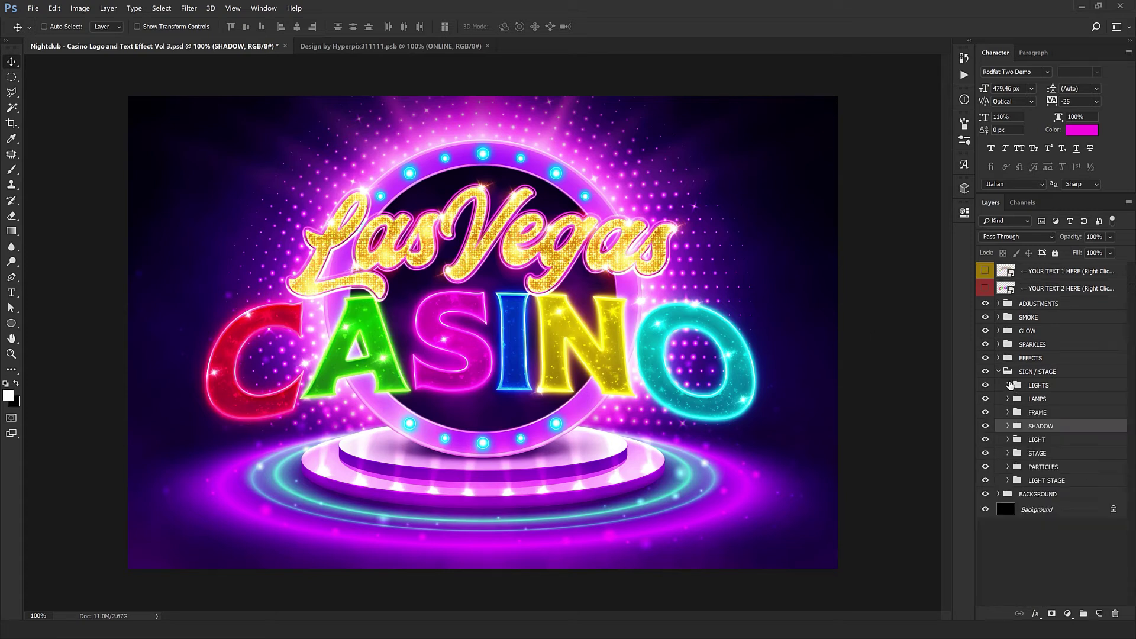
Preview the stage without the LIGHTS and PARTICLES subgroups, restore both, and collapse the SIGN / STAGE group.
{"action": "left_click", "coordinate": [999, 373]}
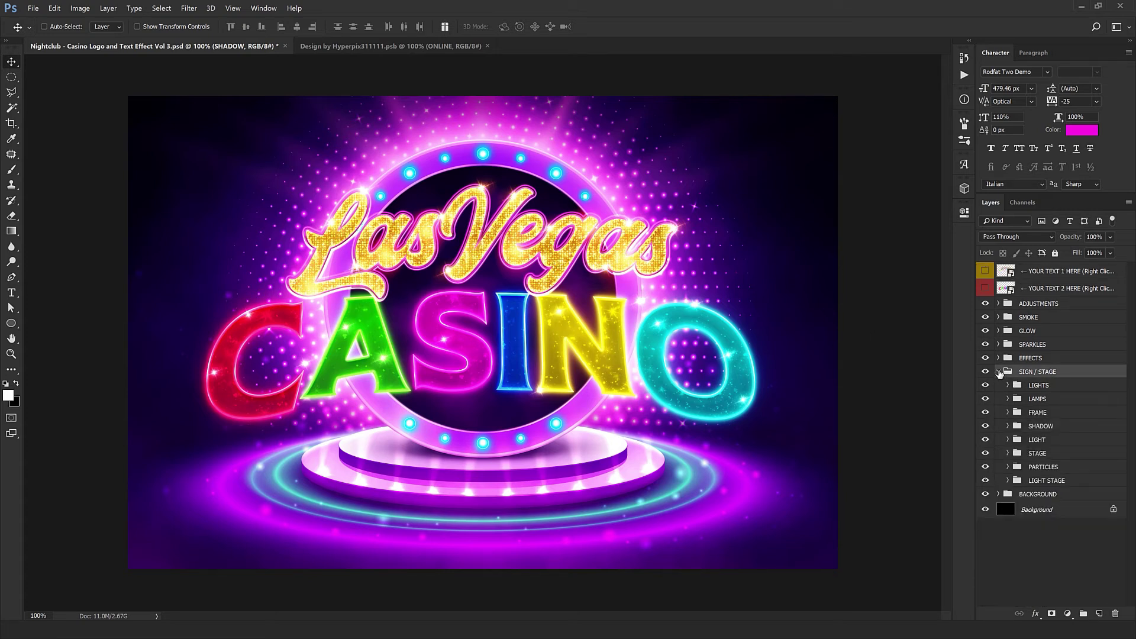
{"action": "left_click", "coordinate": [999, 372]}
{"action": "left_click", "coordinate": [999, 372]}
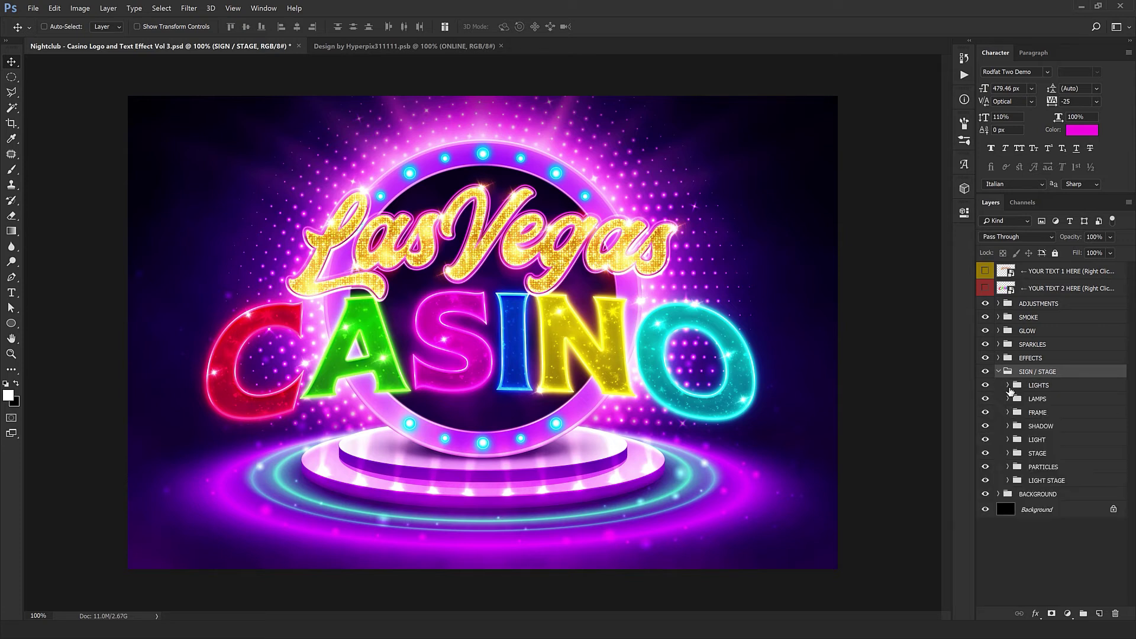
{"action": "left_click", "coordinate": [985, 385]}
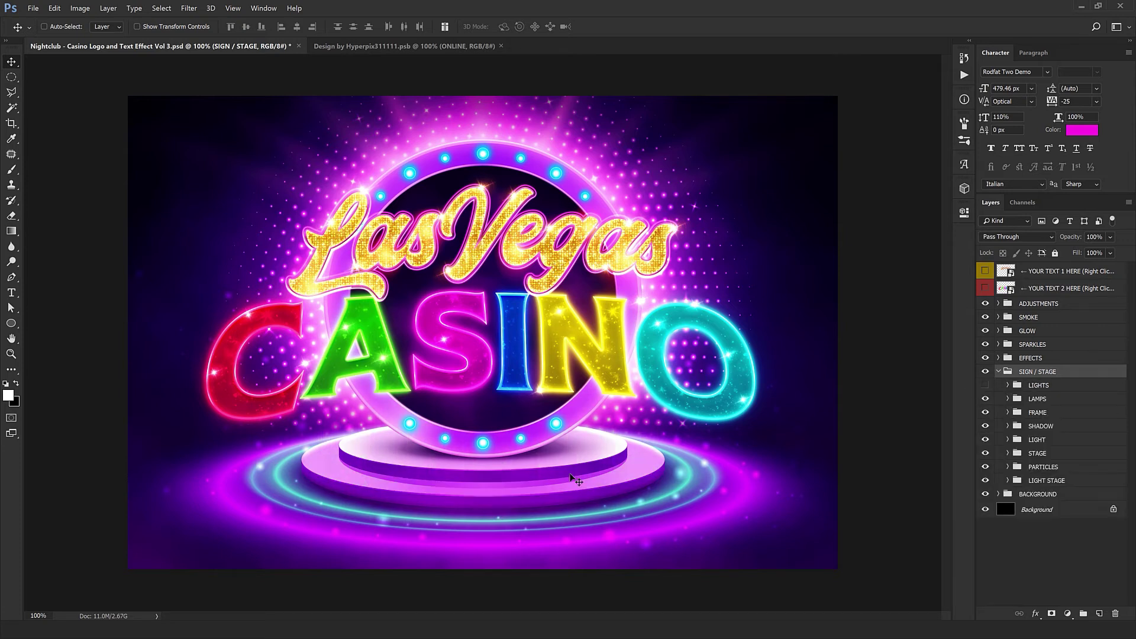
{"action": "left_click", "coordinate": [985, 385]}
{"action": "left_click", "coordinate": [984, 467]}
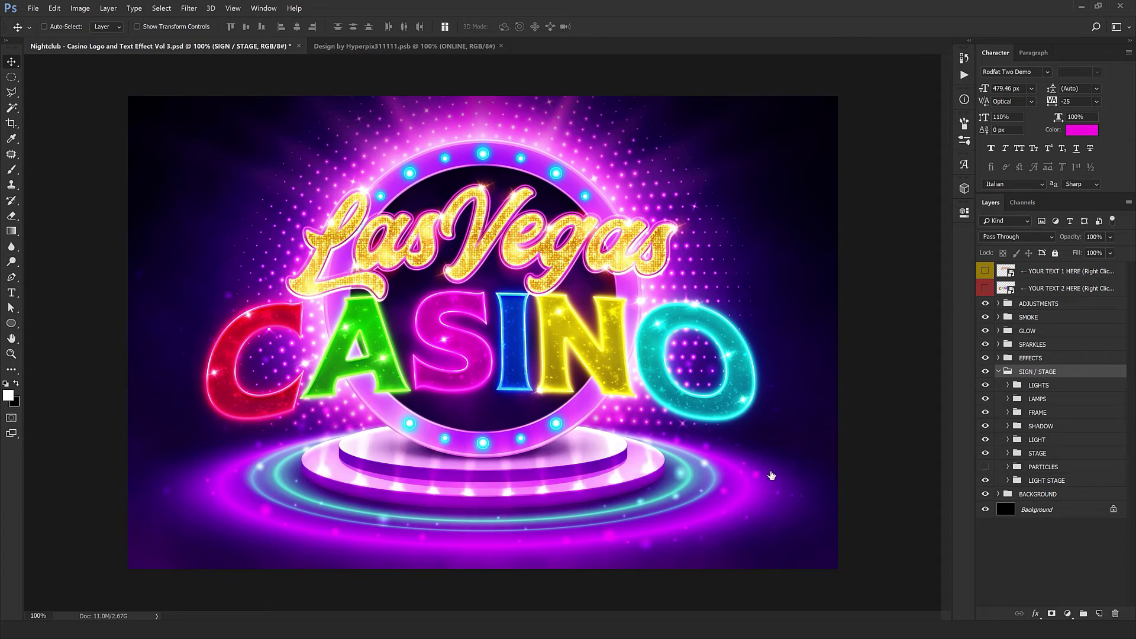
{"action": "left_click", "coordinate": [984, 467]}
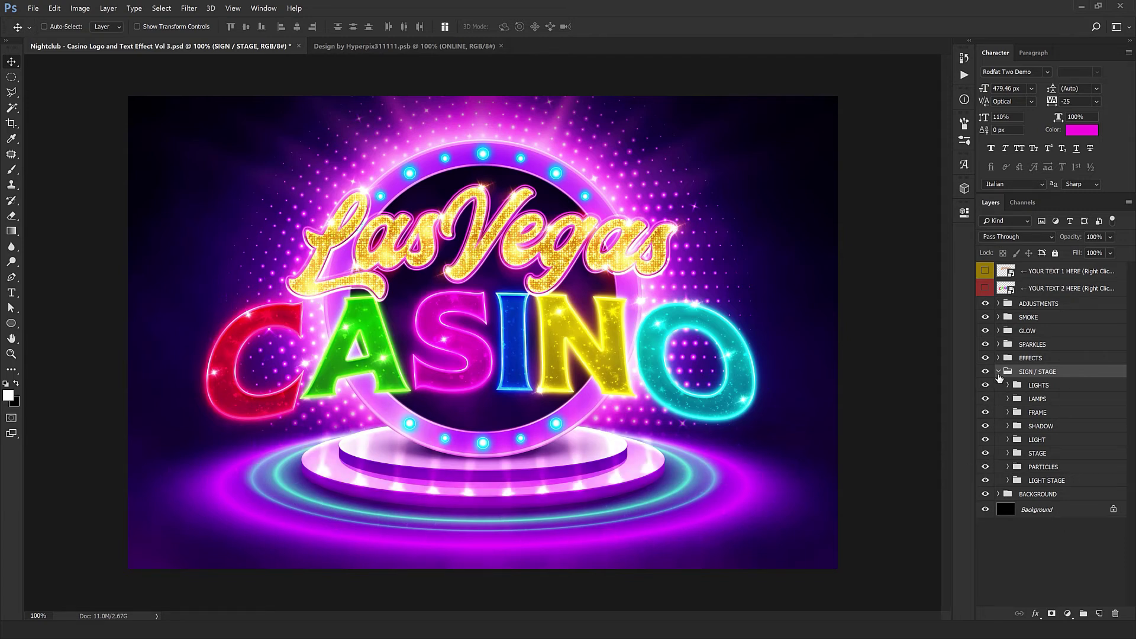
{"action": "left_click", "coordinate": [998, 372]}
Review the subgroups of the BACKGROUND group, including SMOKE and VIGNETTE, and collapse the group.
{"action": "left_click", "coordinate": [998, 385]}
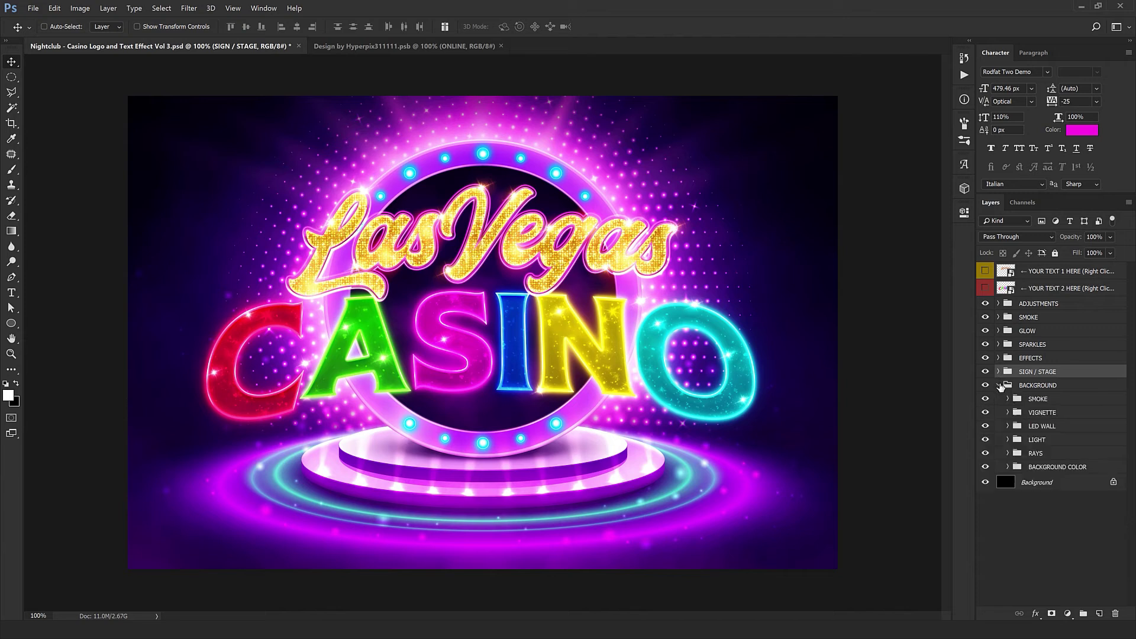
{"action": "left_click", "coordinate": [1050, 401]}
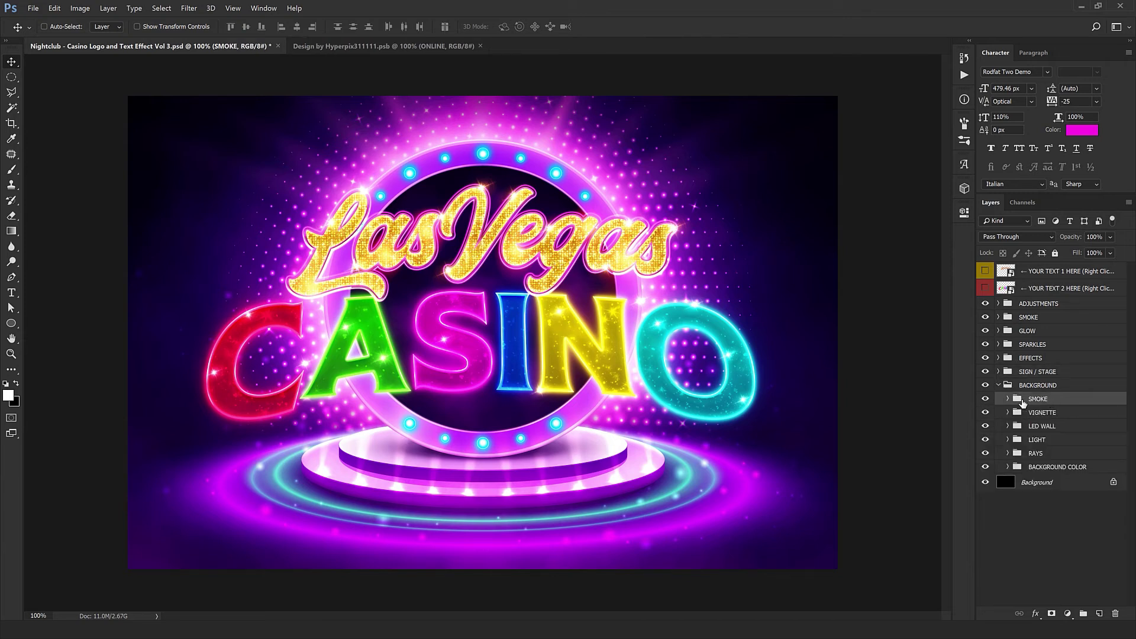
{"action": "left_click", "coordinate": [997, 414]}
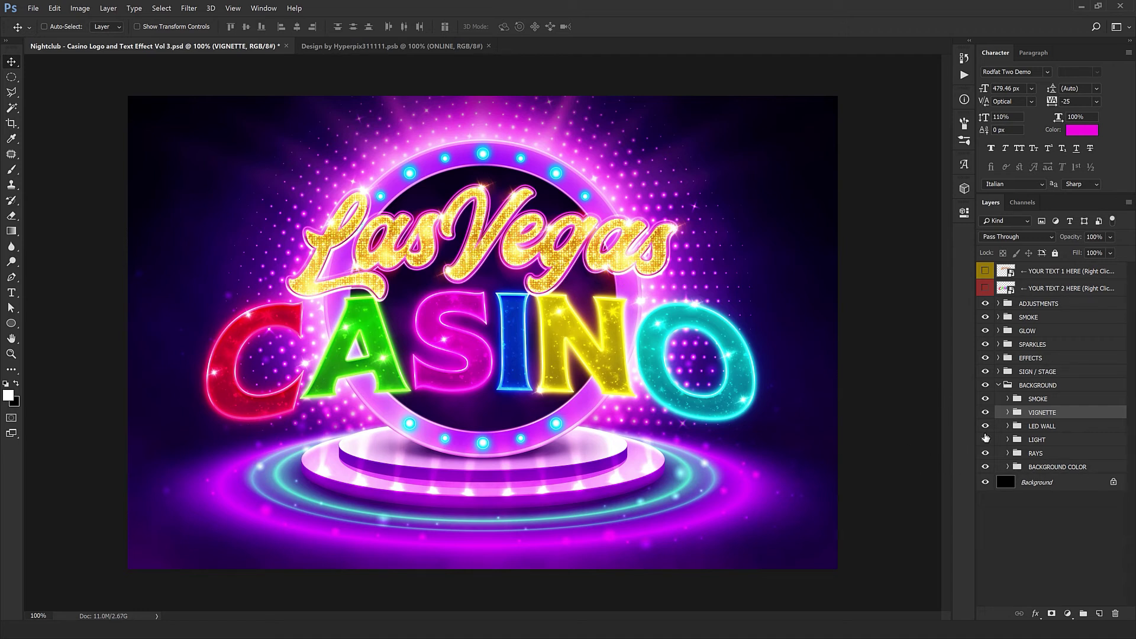
{"action": "left_click", "coordinate": [998, 385]}
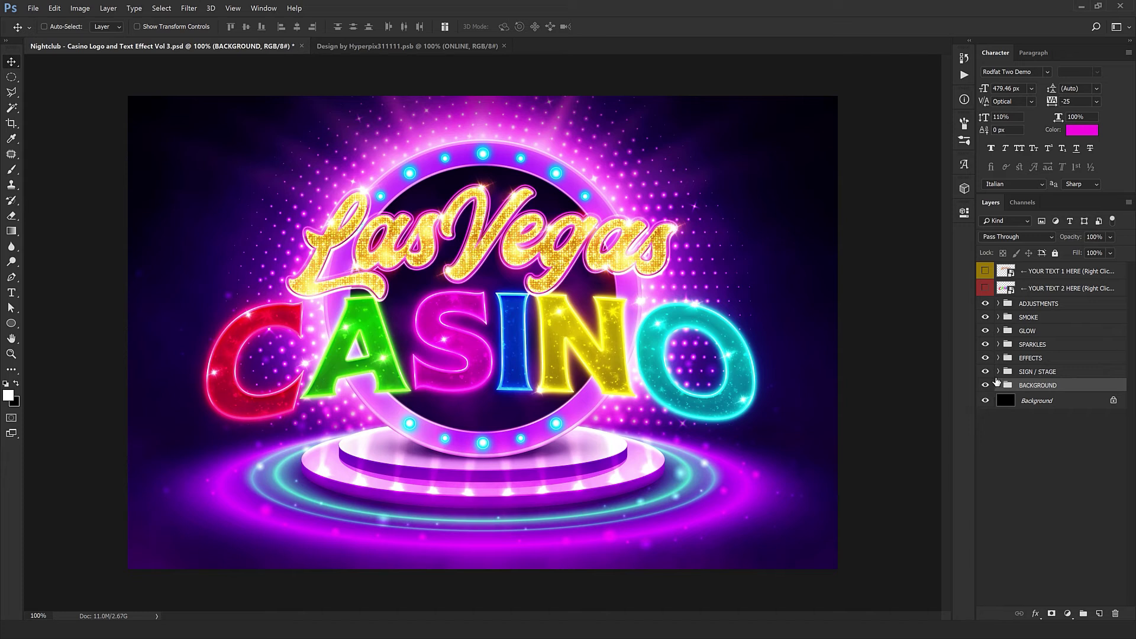
Show the EXTRUSION subgroups of both texts in the EFFECTS group, and collapse subgroups 1 and 2 and the group.
{"action": "left_click", "coordinate": [998, 359]}
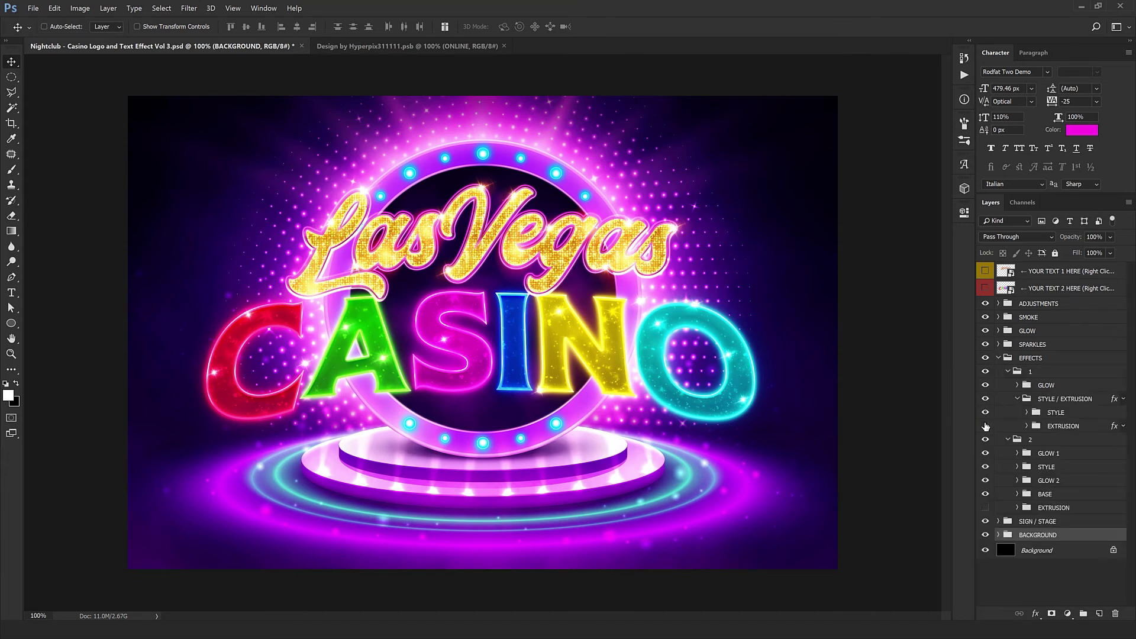
{"action": "left_click", "coordinate": [998, 358]}
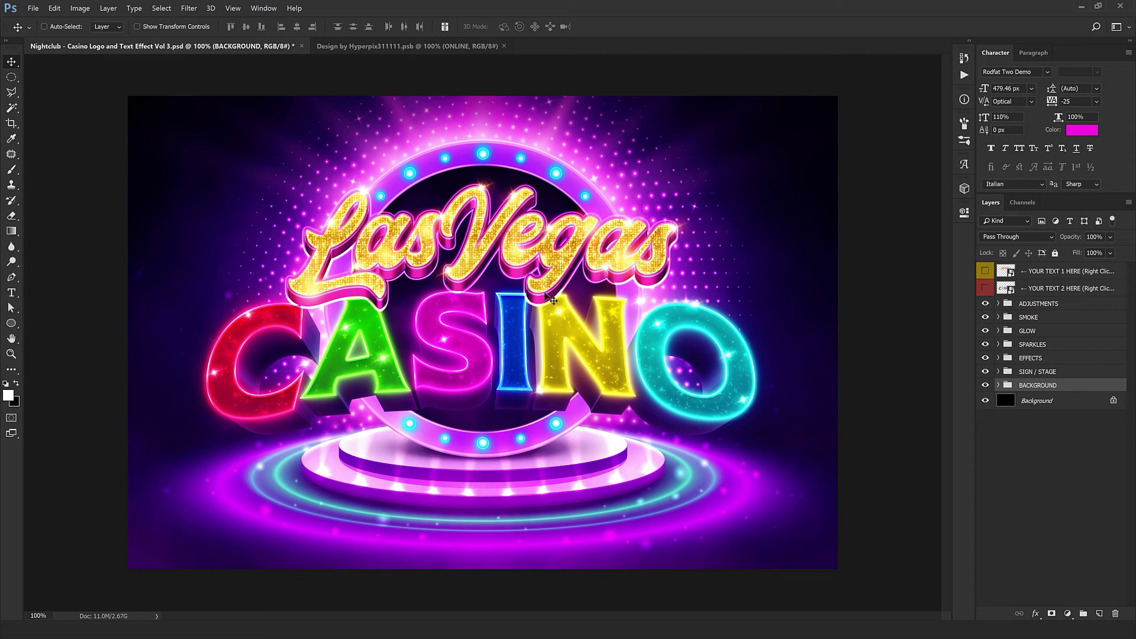
{"action": "left_click", "coordinate": [999, 358]}
{"action": "left_click", "coordinate": [1042, 441]}
{"action": "left_click", "coordinate": [1008, 439]}
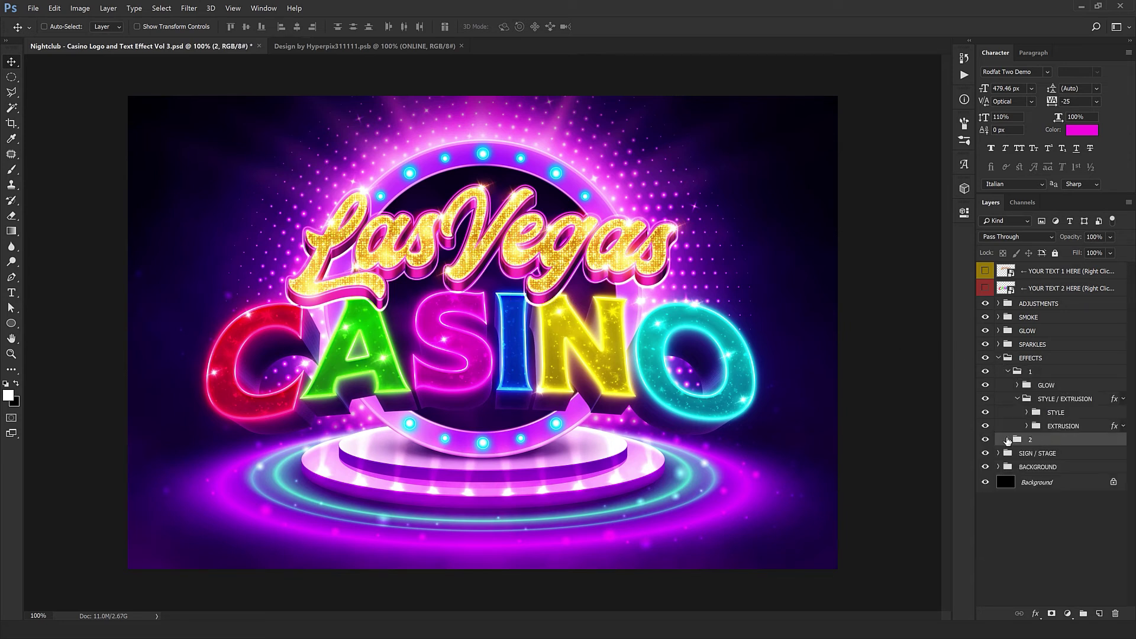
{"action": "left_click", "coordinate": [1008, 371]}
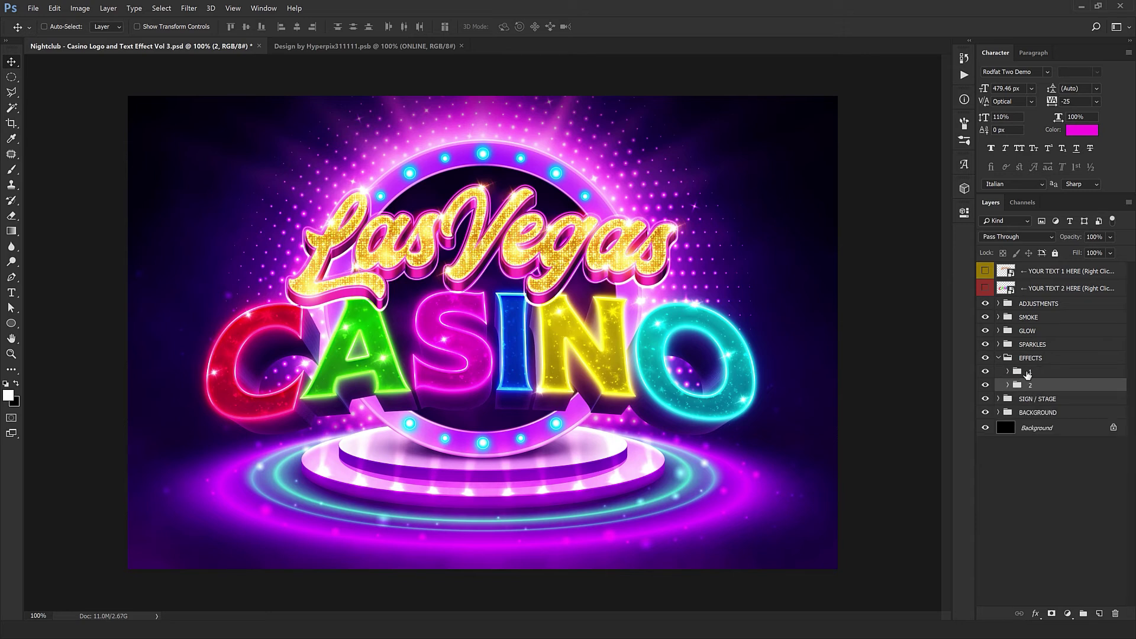
{"action": "mouse_move", "coordinate": [1037, 392]}
{"action": "left_mouse_down"}
{"action": "mouse_move", "coordinate": [1045, 365]}
{"action": "mouse_move", "coordinate": [1038, 386]}
{"action": "left_mouse_up"}
{"action": "left_click", "coordinate": [1001, 359]}
{"action": "left_click", "coordinate": [998, 358]}
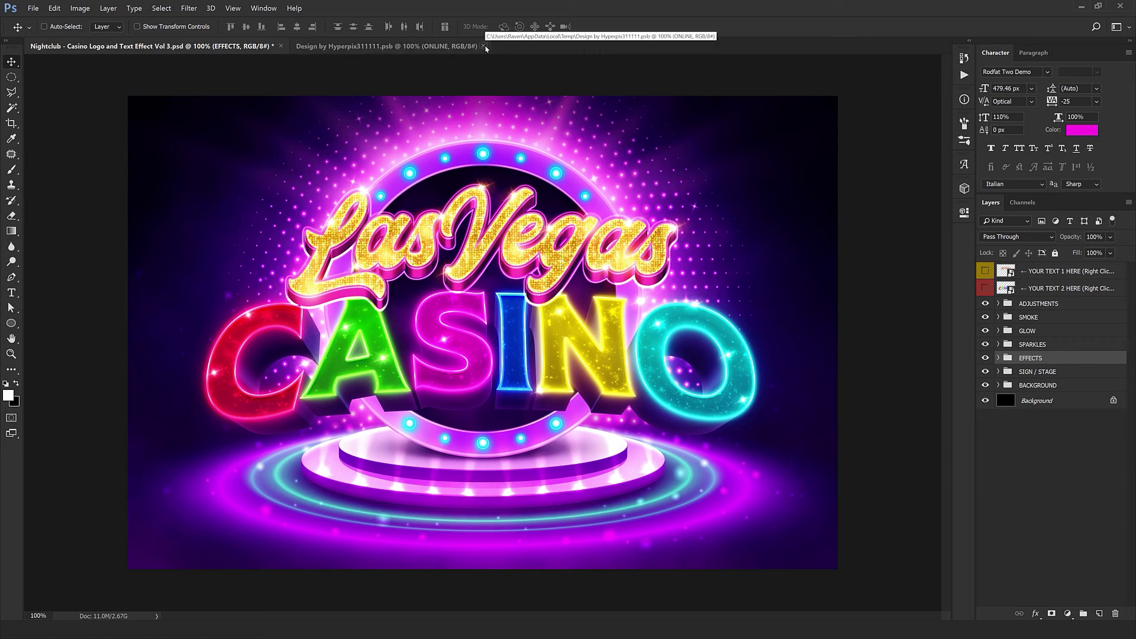
Open the contents of the YOUR TEXT 1 smart object and bring the Coca-Cola logo from 1.png into it.
{"action": "double_click", "coordinate": [1010, 277]}
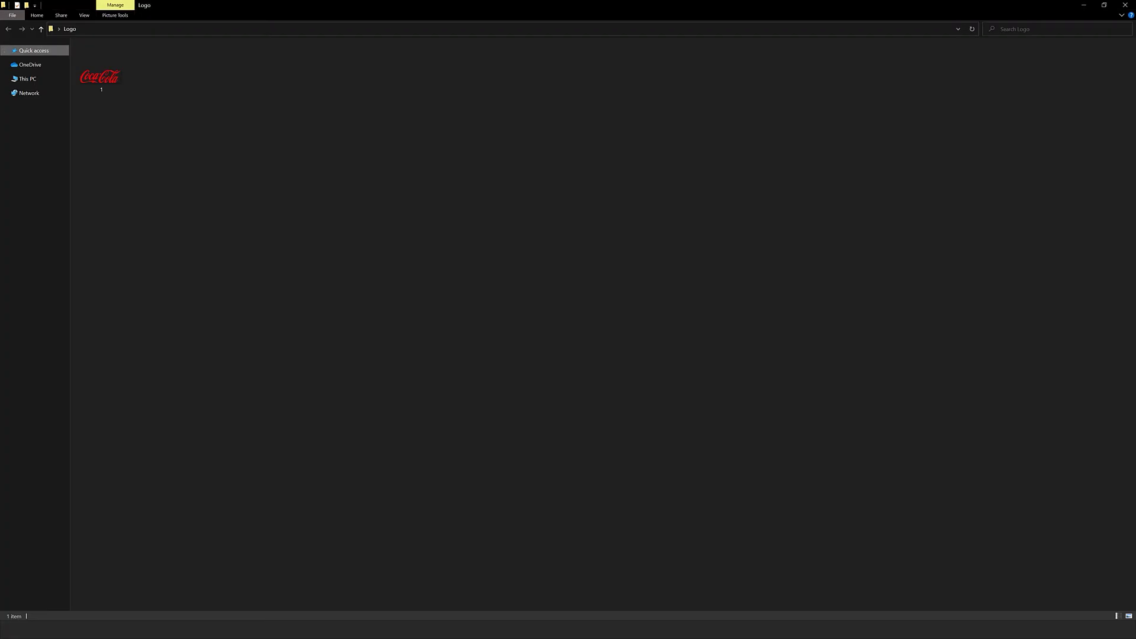
{"action": "left_click_drag", "start_coordinate": [102, 79], "coordinate": [45, 521]}
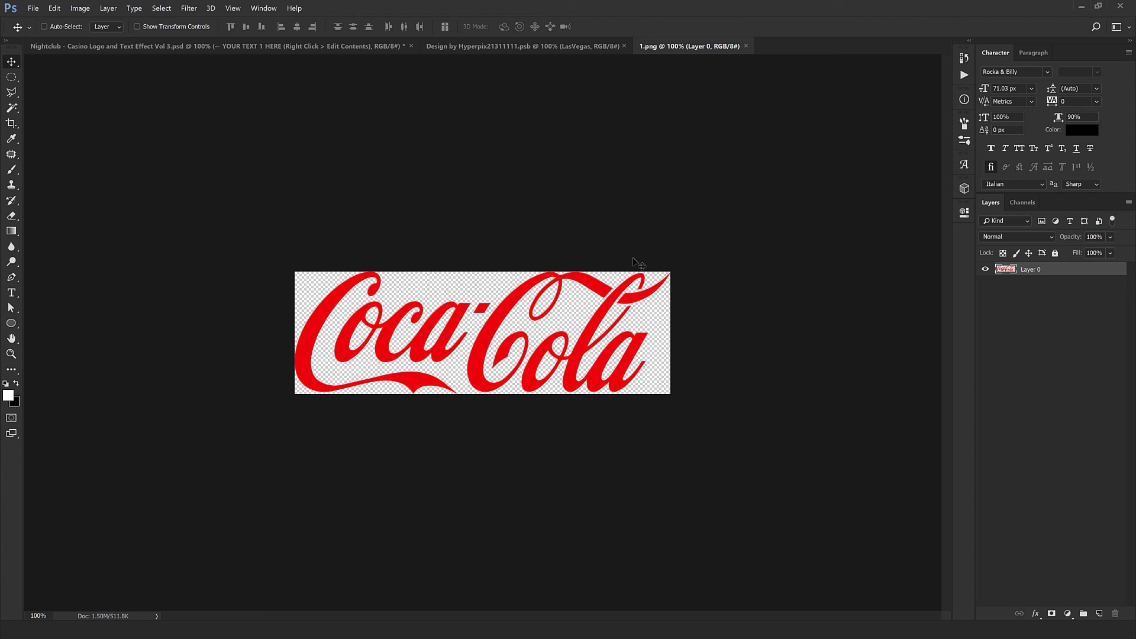
{"action": "mouse_move", "coordinate": [550, 355]}
{"action": "left_mouse_down"}
{"action": "mouse_move", "coordinate": [525, 46]}
{"action": "mouse_move", "coordinate": [531, 355]}
{"action": "mouse_move", "coordinate": [544, 349]}
{"action": "left_mouse_up"}
Move the Coca-Cola logo so it is horizontally centred on the canvas, keeping its size and height.
{"action": "key", "text": "ctrl+t"}
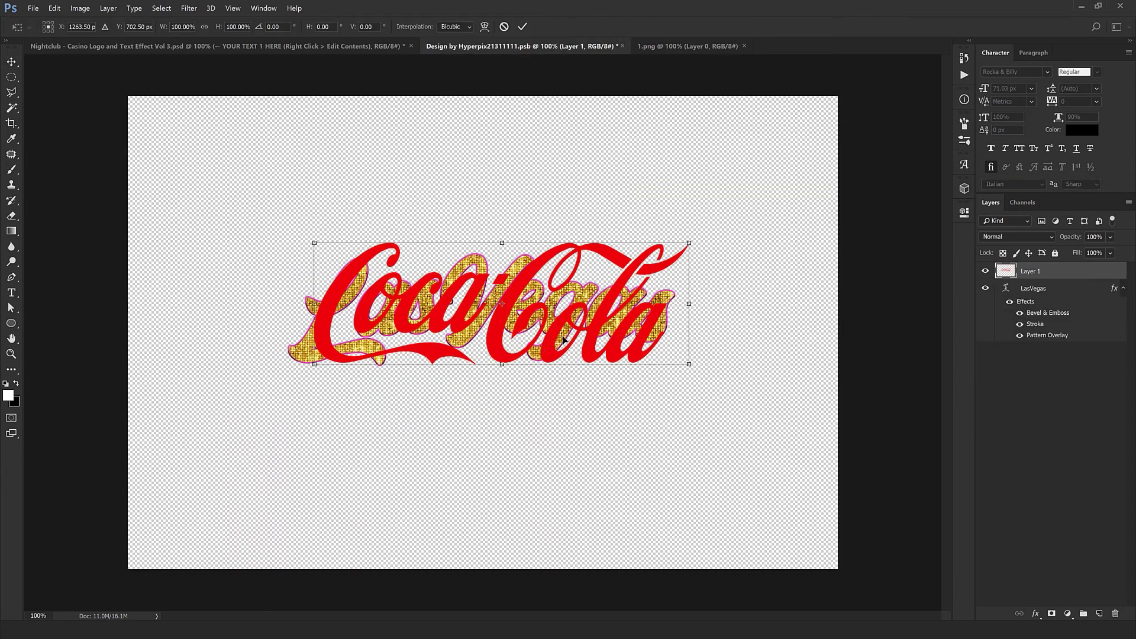
{"action": "left_click_drag", "start_coordinate": [579, 299], "coordinate": [542, 299]}
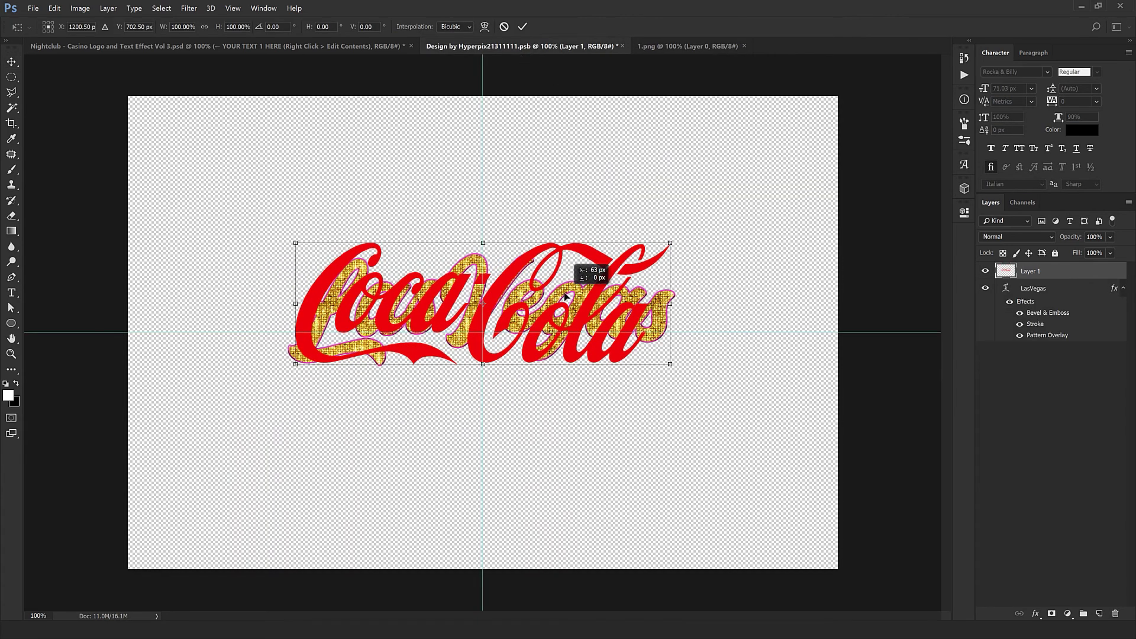
{"action": "key", "text": "Return"}
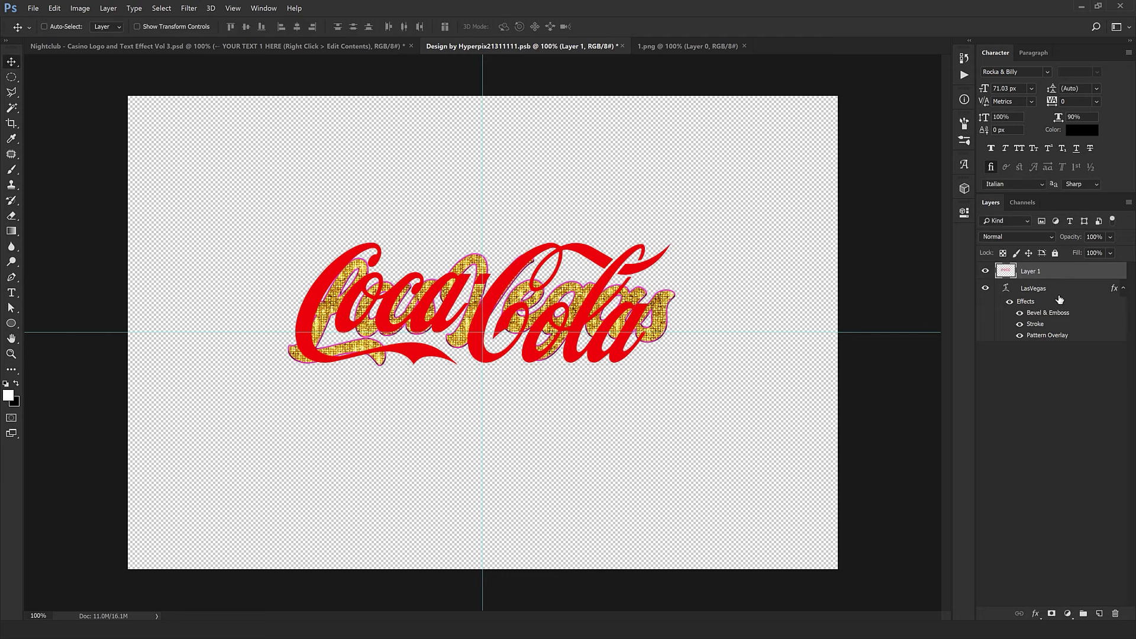
Transfer the layer effects of the LasVegas text to the Coca-Cola logo layer, and delete the LasVegas layer.
{"action": "left_click", "coordinate": [1059, 289]}
{"action": "left_click_drag", "start_coordinate": [905, 316], "coordinate": [679, 445]}
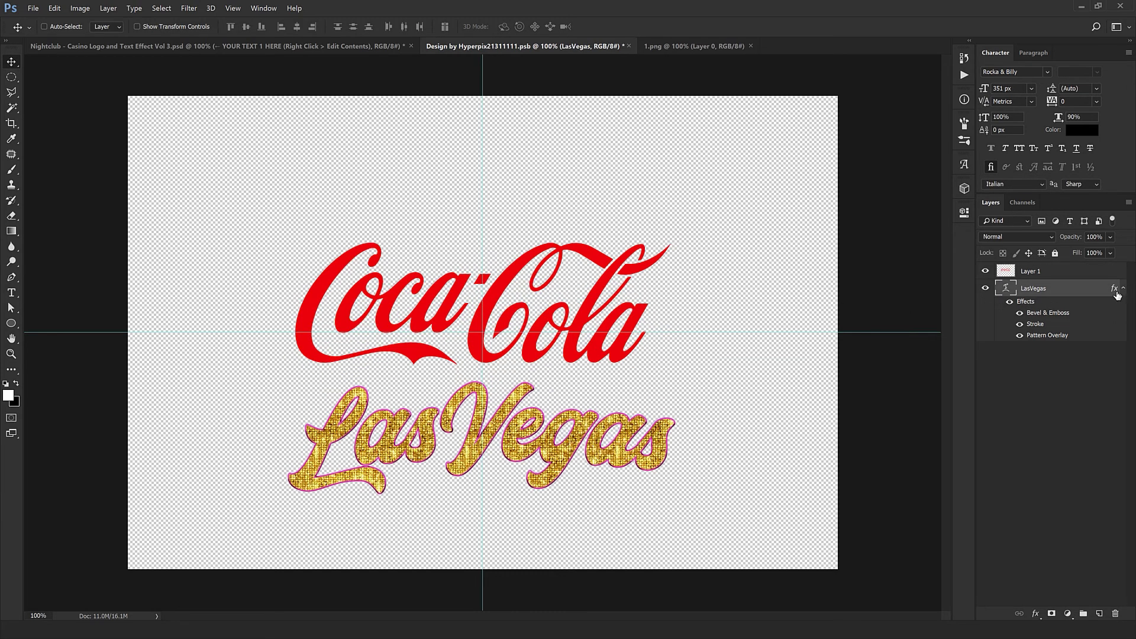
{"action": "mouse_move", "coordinate": [1114, 292]}
{"action": "left_mouse_down"}
{"action": "mouse_move", "coordinate": [1108, 271]}
{"action": "mouse_move", "coordinate": [1035, 275]}
{"action": "mouse_move", "coordinate": [1044, 277]}
{"action": "left_mouse_up"}
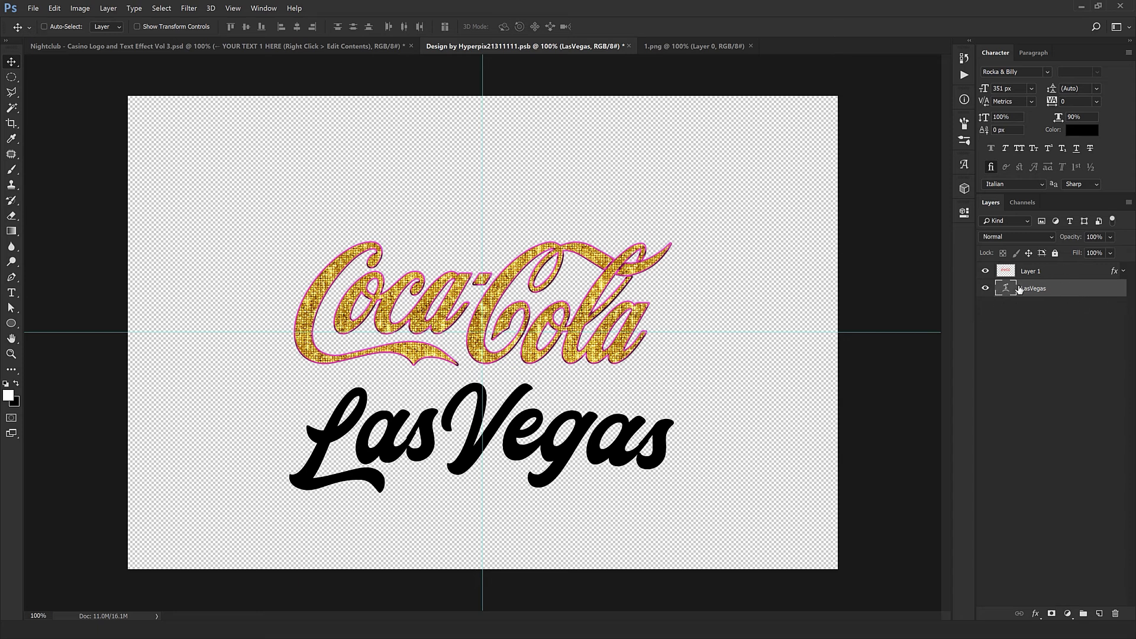
{"action": "left_click", "coordinate": [1116, 614]}
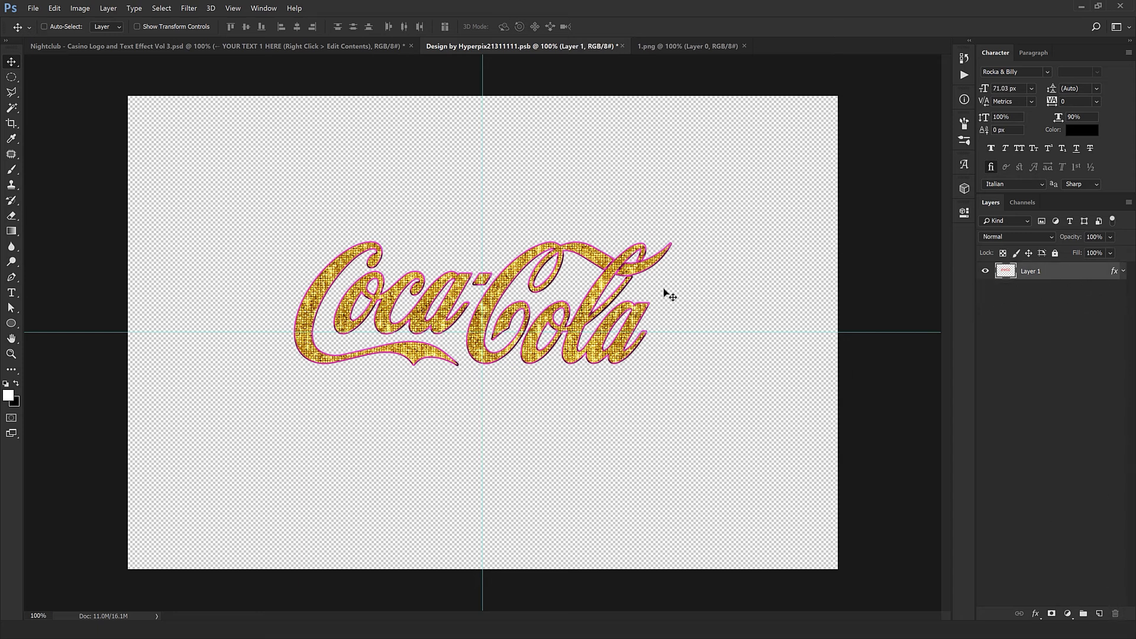
Close 1.png and the YOUR TEXT 1 smart object document, saving the changed contents to the casino template.
{"action": "left_click", "coordinate": [745, 46]}
{"action": "left_click", "coordinate": [623, 45]}
{"action": "left_click", "coordinate": [501, 241]}
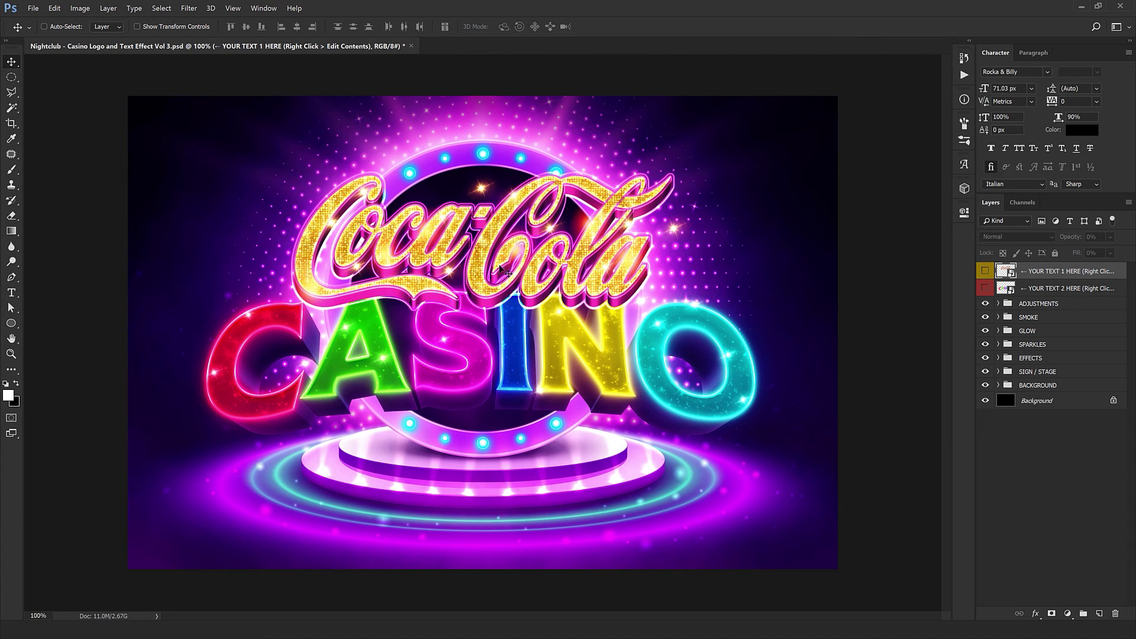
Open the contents of the YOUR TEXT 2 smart object and replace the first four letters of CASINO with STAR, keeping each letter position's colour.
{"action": "left_click", "coordinate": [1006, 288]}
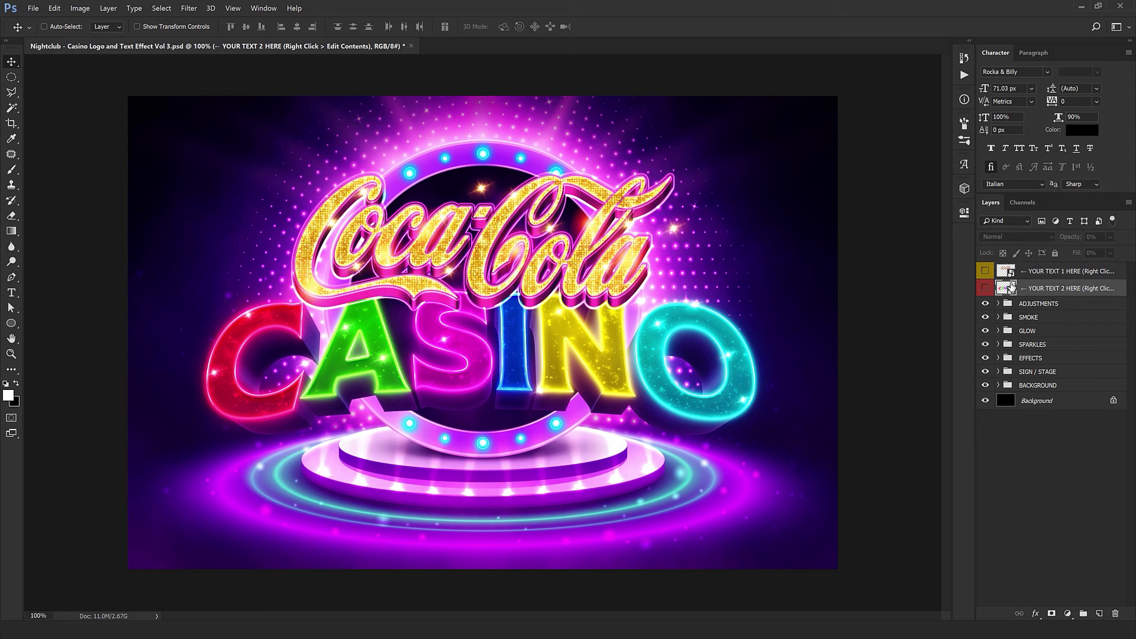
{"action": "double_click", "coordinate": [1006, 288]}
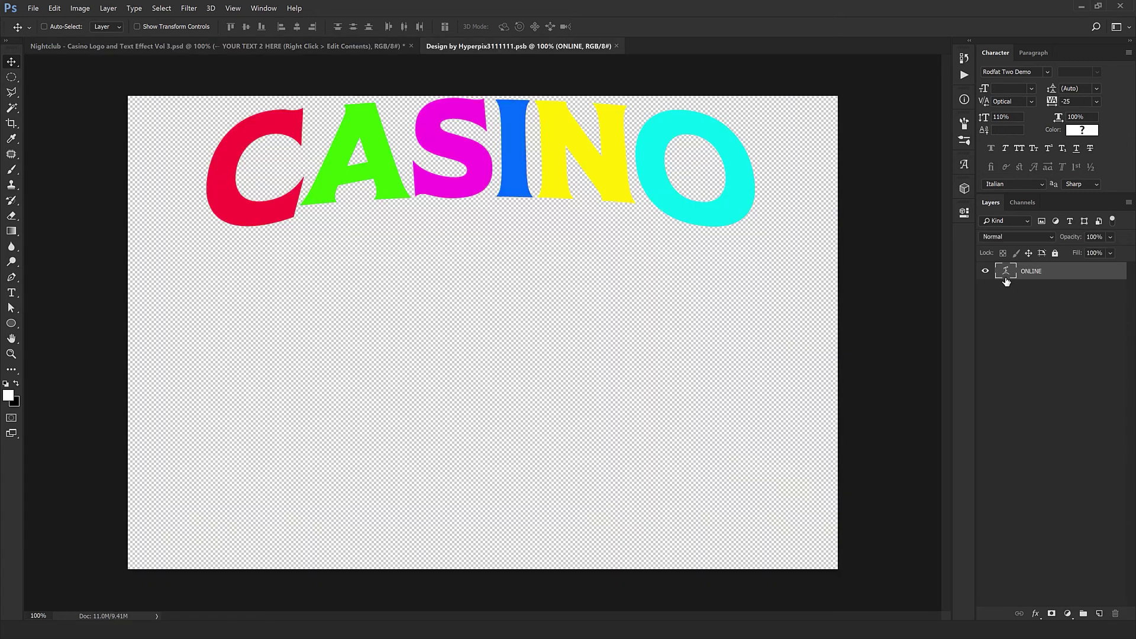
{"action": "key", "text": "t"}
{"action": "left_click_drag", "start_coordinate": [309, 167], "coordinate": [219, 189]}
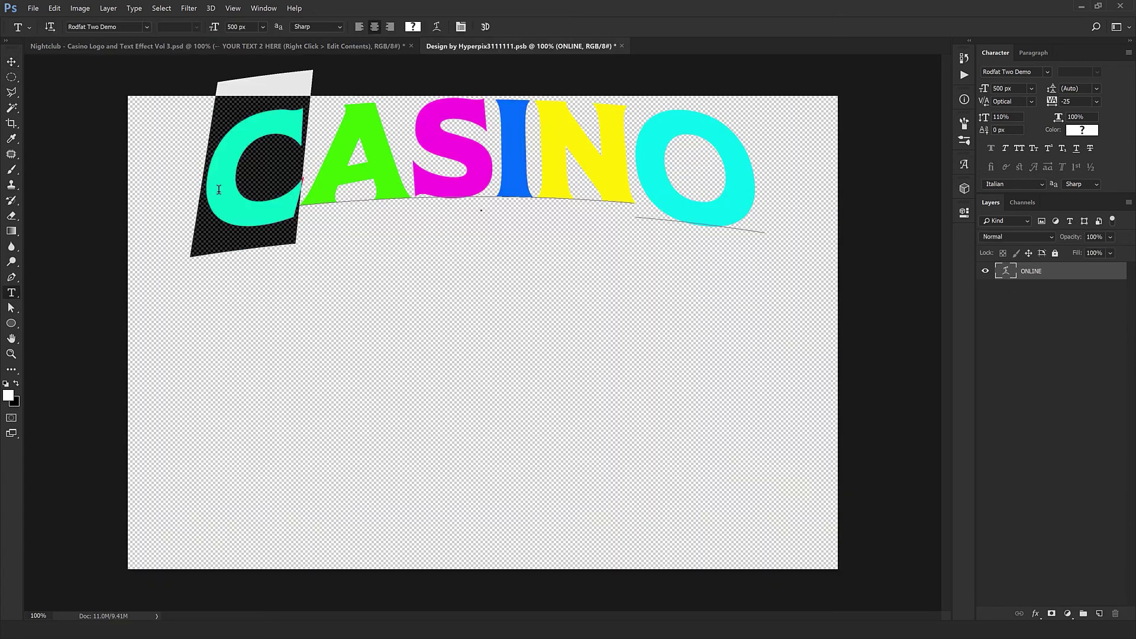
{"action": "type", "text": "S"}
{"action": "left_click_drag", "start_coordinate": [299, 175], "coordinate": [482, 169]}
{"action": "type", "text": "TA"}
{"action": "type", "text": "R"}
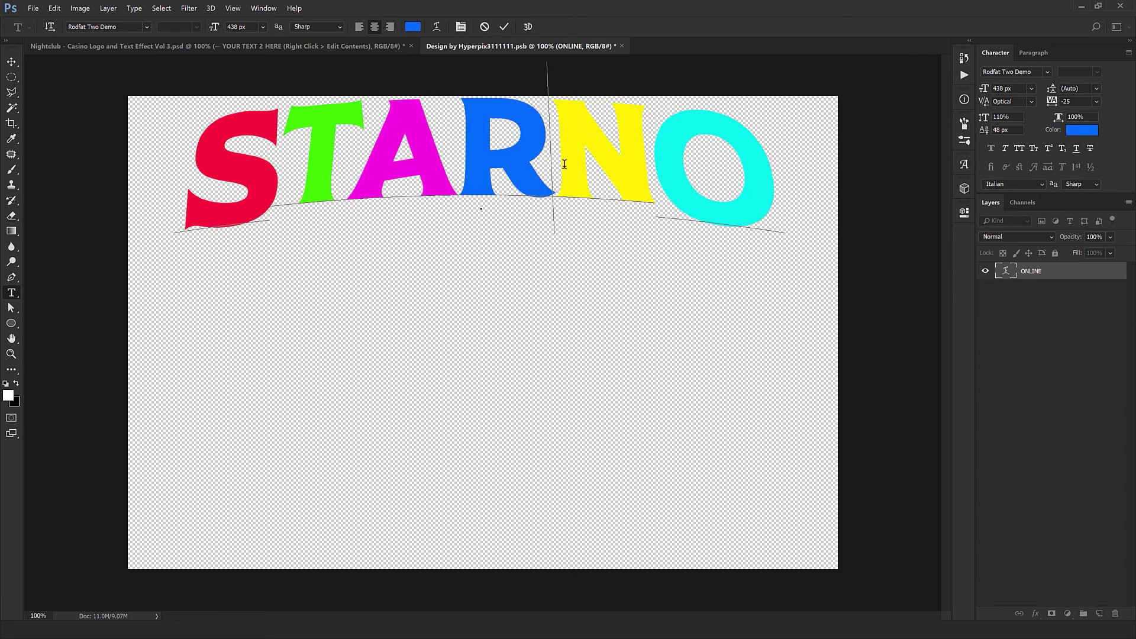
Remove the yellow N and replace the cyan O with S so the text reads STARS.
{"action": "left_click", "coordinate": [621, 169]}
{"action": "key", "text": "BackSpace"}
{"action": "left_click", "coordinate": [708, 177], "text": "shift"}
{"action": "type", "text": "S"}
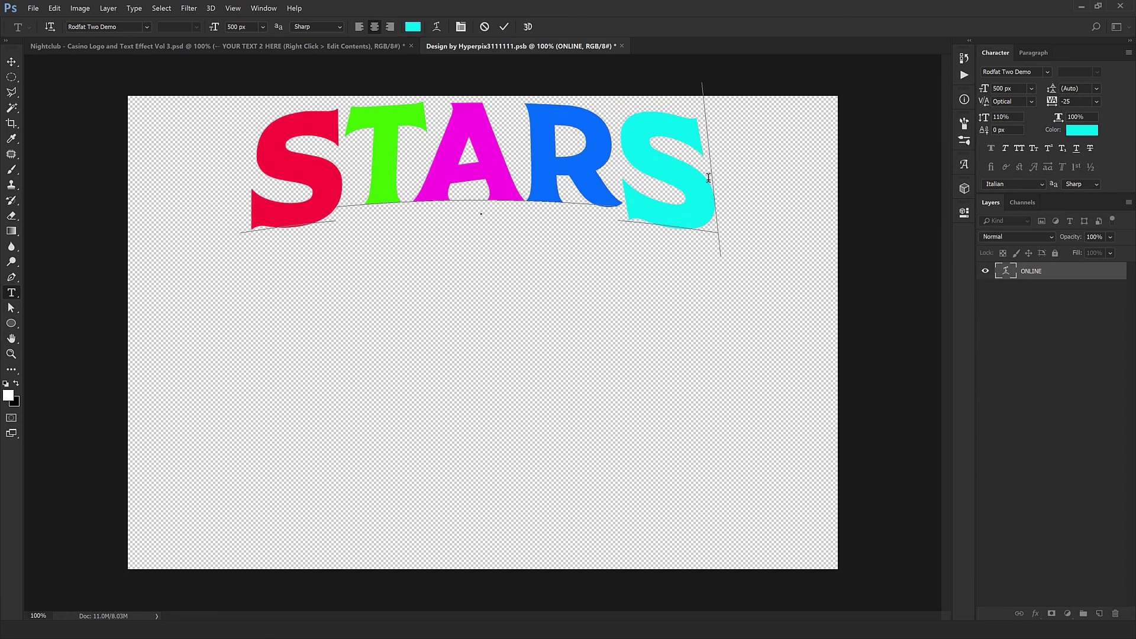
{"action": "key", "text": "ctrl+Return"}
Change the font of the STARS text to FTY OverKill HammeredNC.
{"action": "left_click", "coordinate": [1048, 72]}
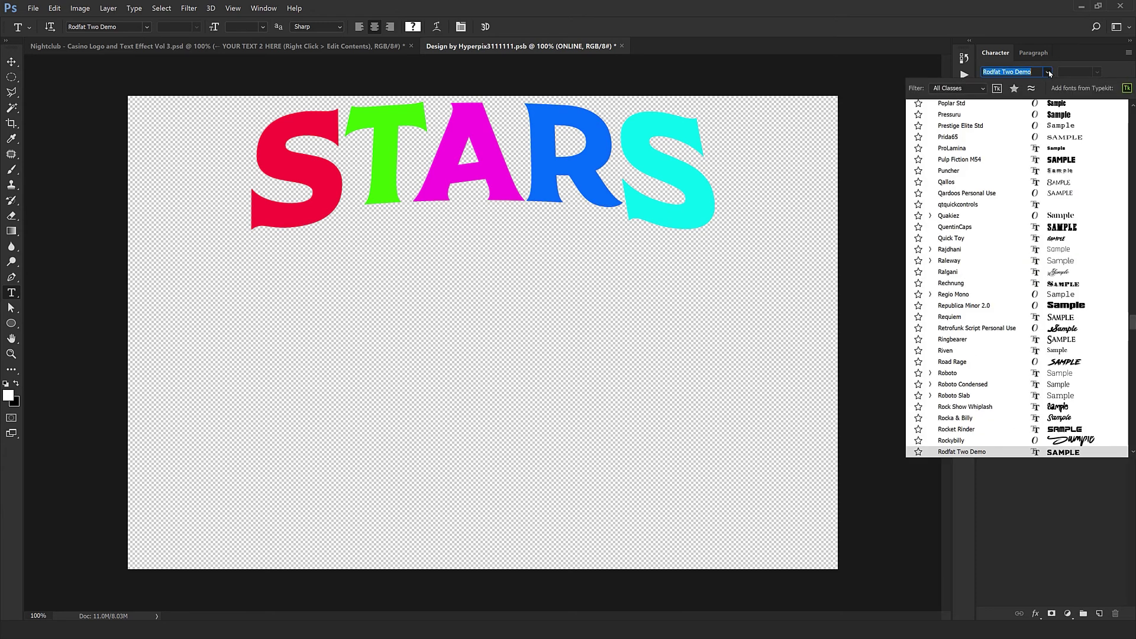
{"action": "type", "text": "FTY"}
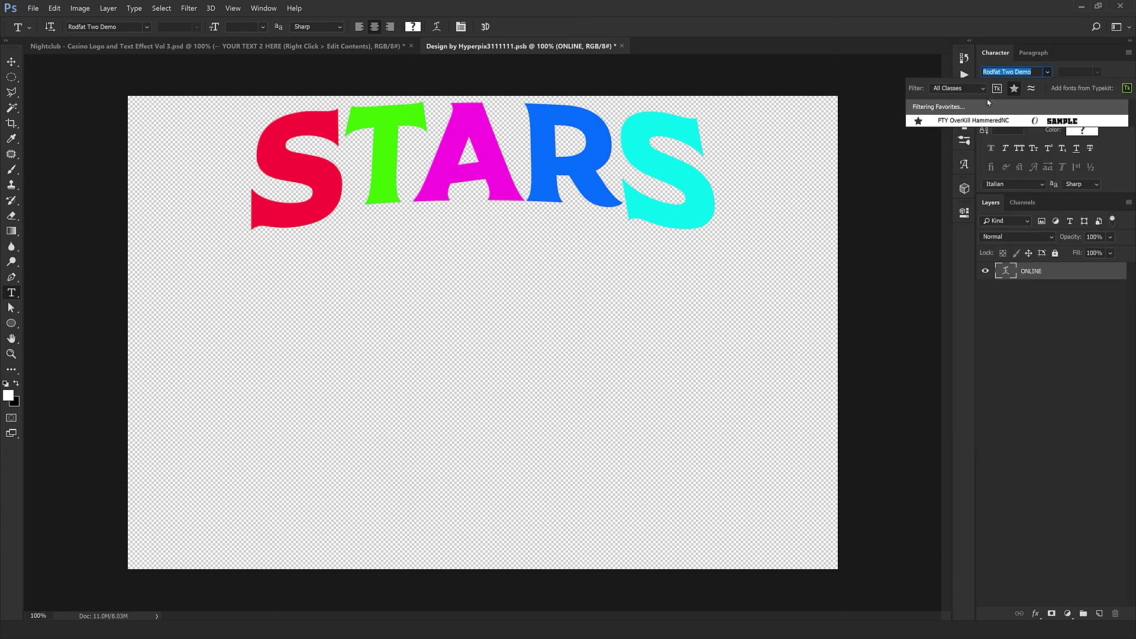
{"action": "left_click", "coordinate": [987, 98]}
Set the horizontal scale of the whole STARS text to 110%.
{"action": "left_click", "coordinate": [630, 149]}
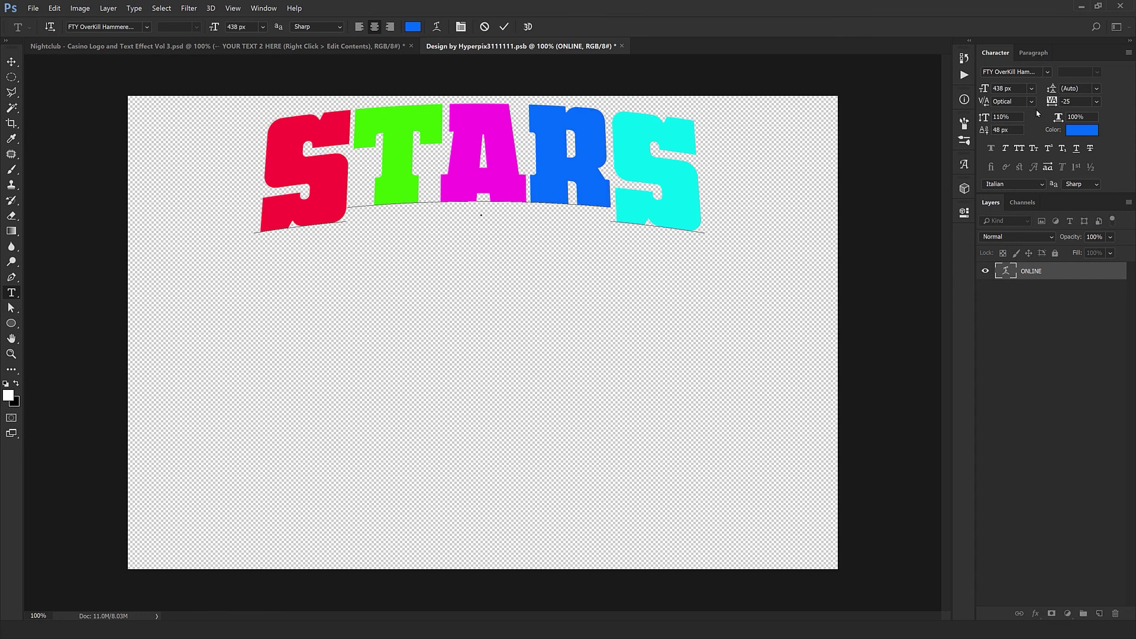
{"action": "key", "text": "ctrl+a"}
{"action": "key", "text": "shift+Up"}
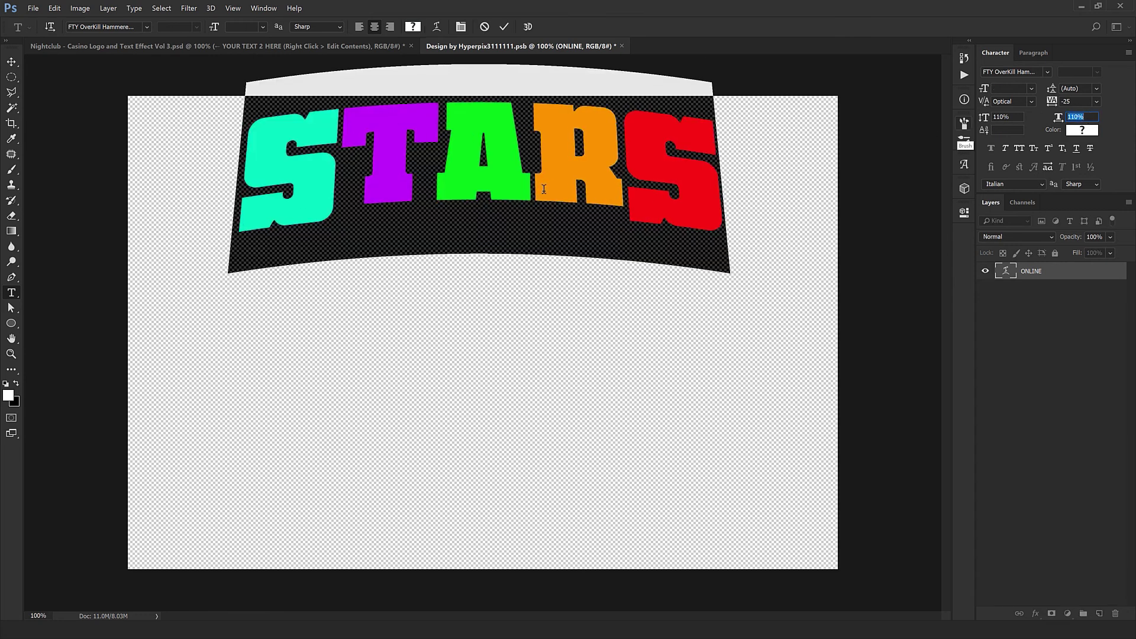
{"action": "left_click", "coordinate": [544, 189]}
{"action": "key", "text": "ctrl+Return"}
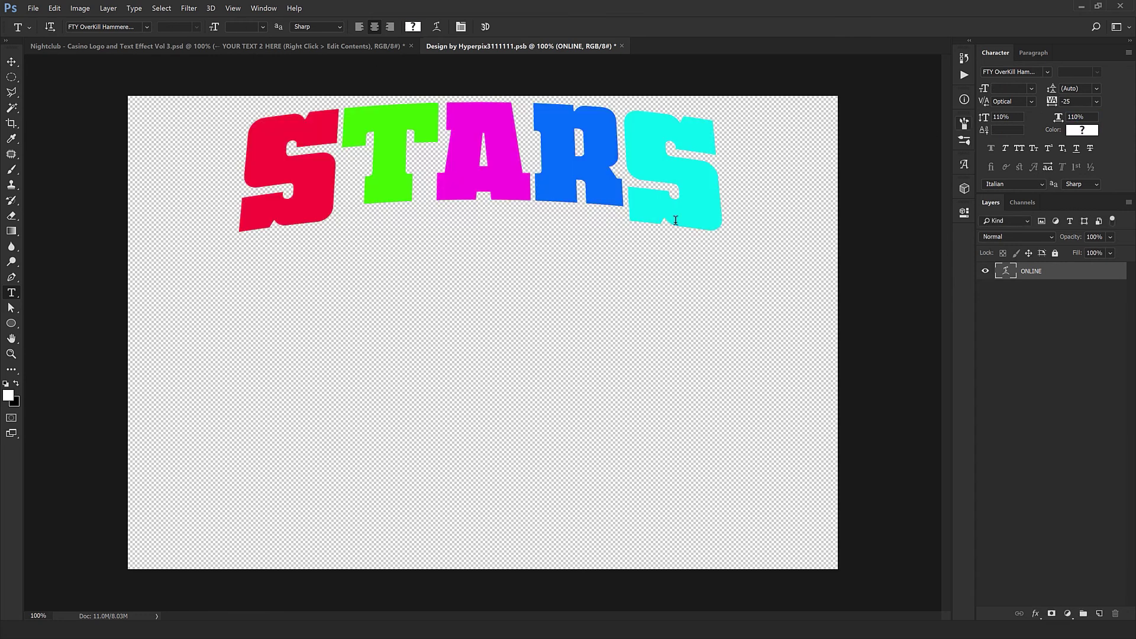
Scale the STARS text down proportionally about its centre until the first letter's font size is about 440 px.
{"action": "key", "text": "ctrl+t"}
{"action": "left_click_drag", "start_coordinate": [729, 272], "coordinate": [702, 258]}
{"action": "key", "text": "Return"}
{"action": "key", "text": "t"}
{"action": "left_click", "coordinate": [331, 191]}
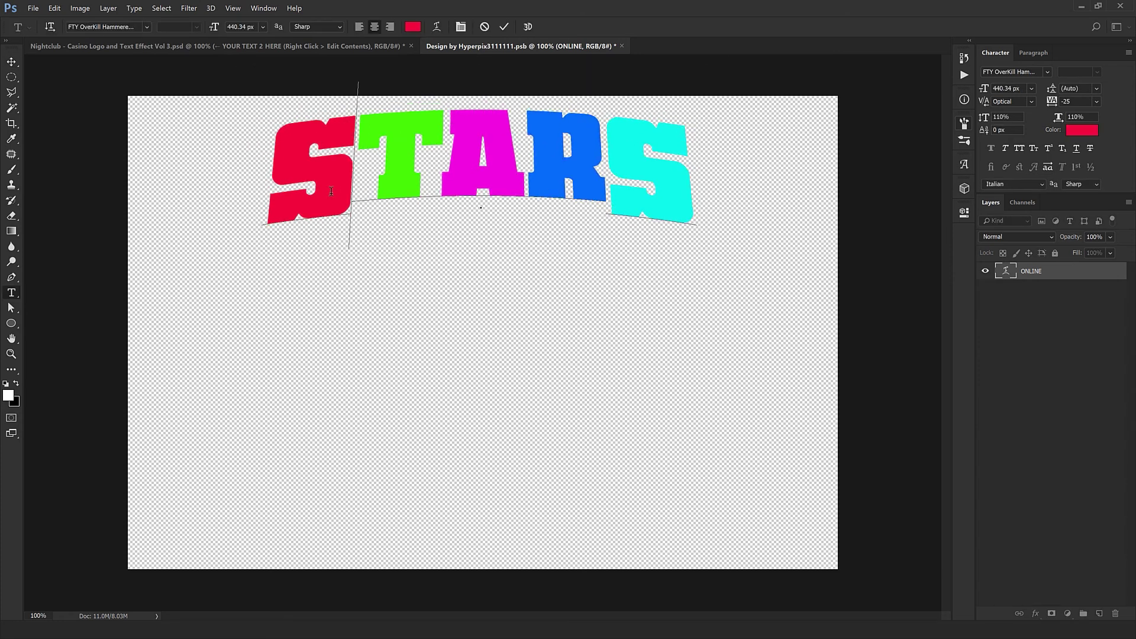
{"action": "key", "text": "ctrl+Return"}
Enlarge the STARS text slightly about its centre.
{"action": "key", "text": "v"}
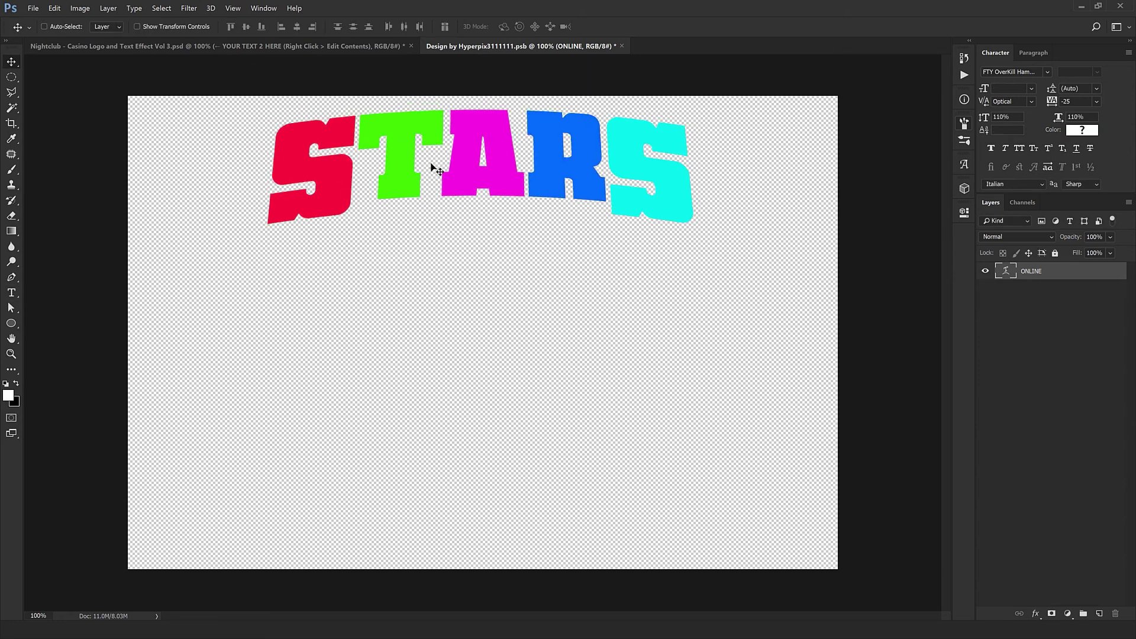
{"action": "key", "text": "ctrl+t"}
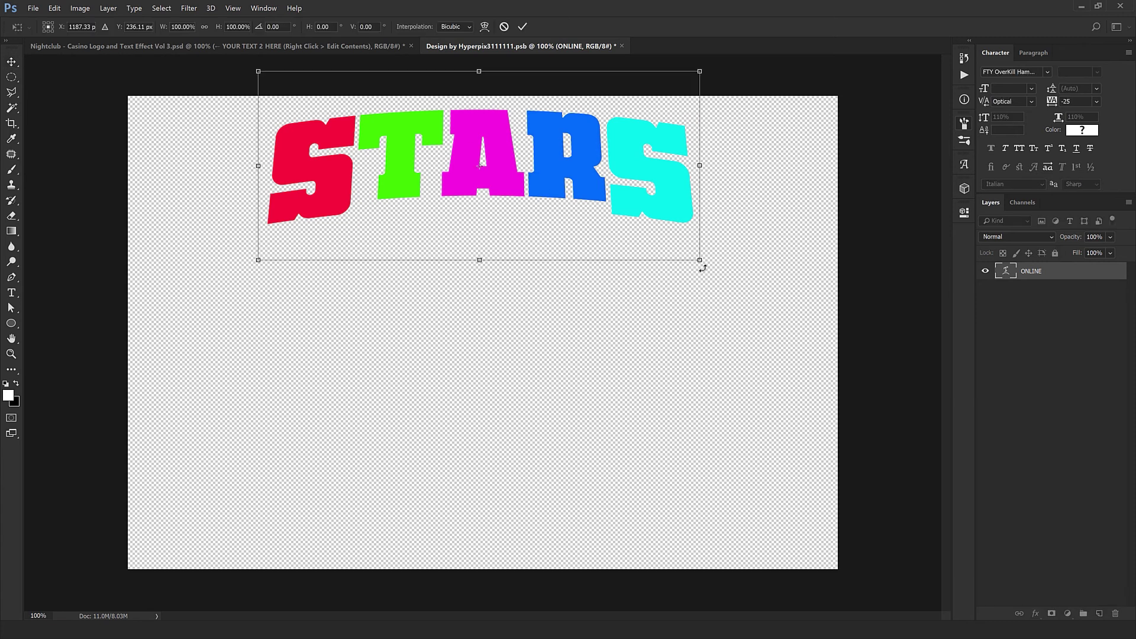
{"action": "left_click_drag", "start_coordinate": [698, 258], "coordinate": [706, 262]}
{"action": "key", "text": "Return"}
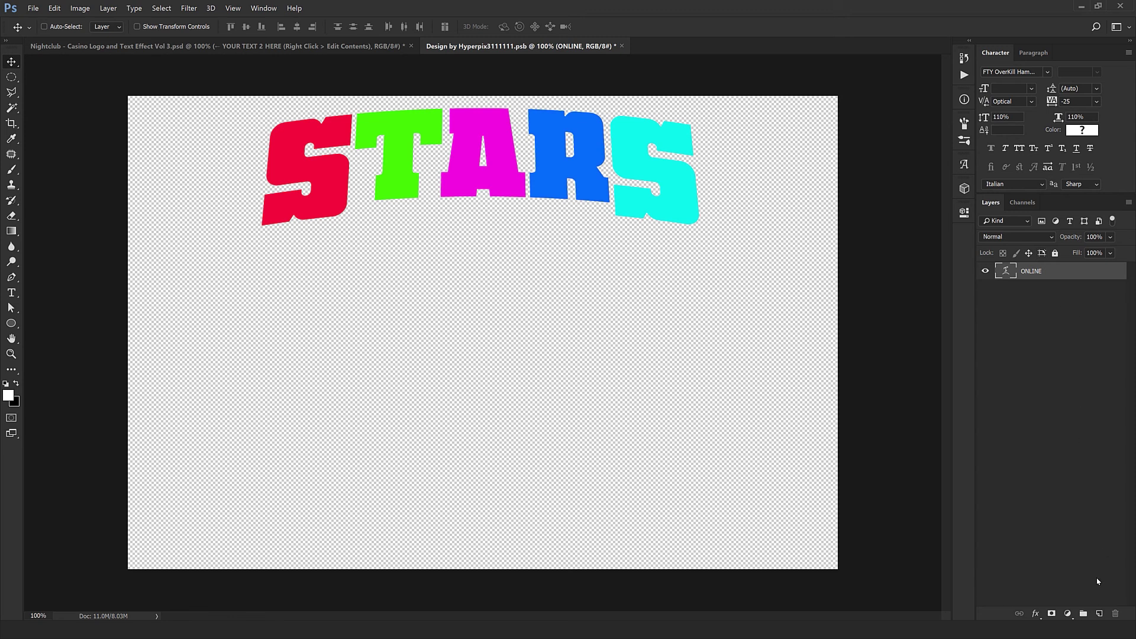
Add a Hue/Saturation adjustment layer above the text and shift the hue so the letters turn magenta, yellow, violet, cyan and green.
{"action": "left_click", "coordinate": [1068, 613]}
{"action": "left_click", "coordinate": [1082, 512]}
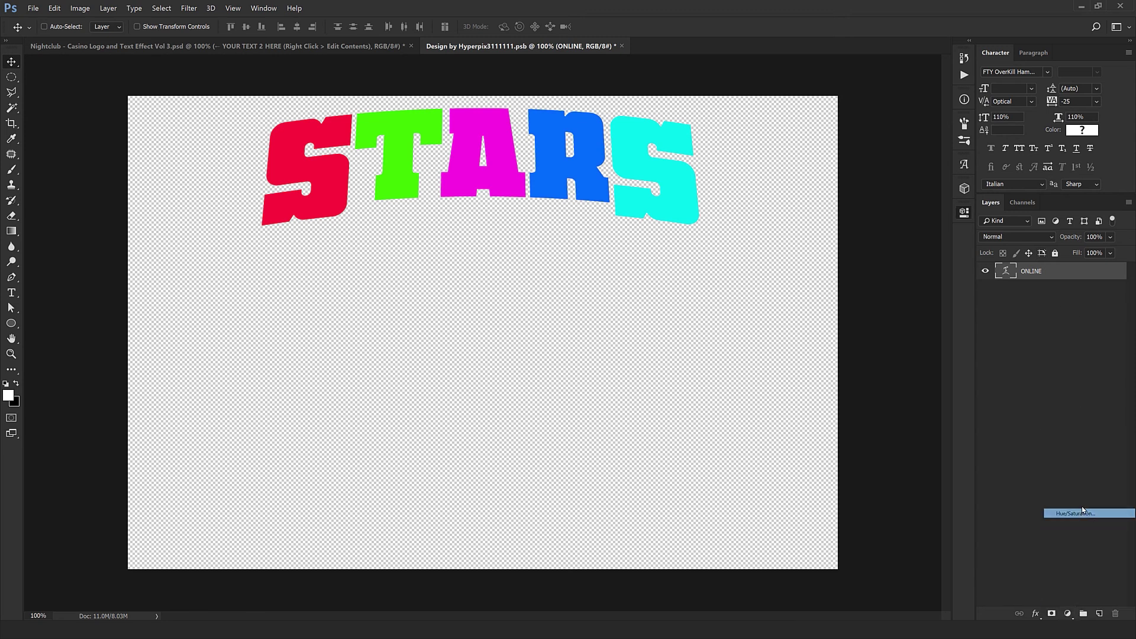
{"action": "left_click_drag", "start_coordinate": [866, 289], "coordinate": [845, 307]}
{"action": "left_click", "coordinate": [812, 212]}
{"action": "key", "text": "ctrl+z"}
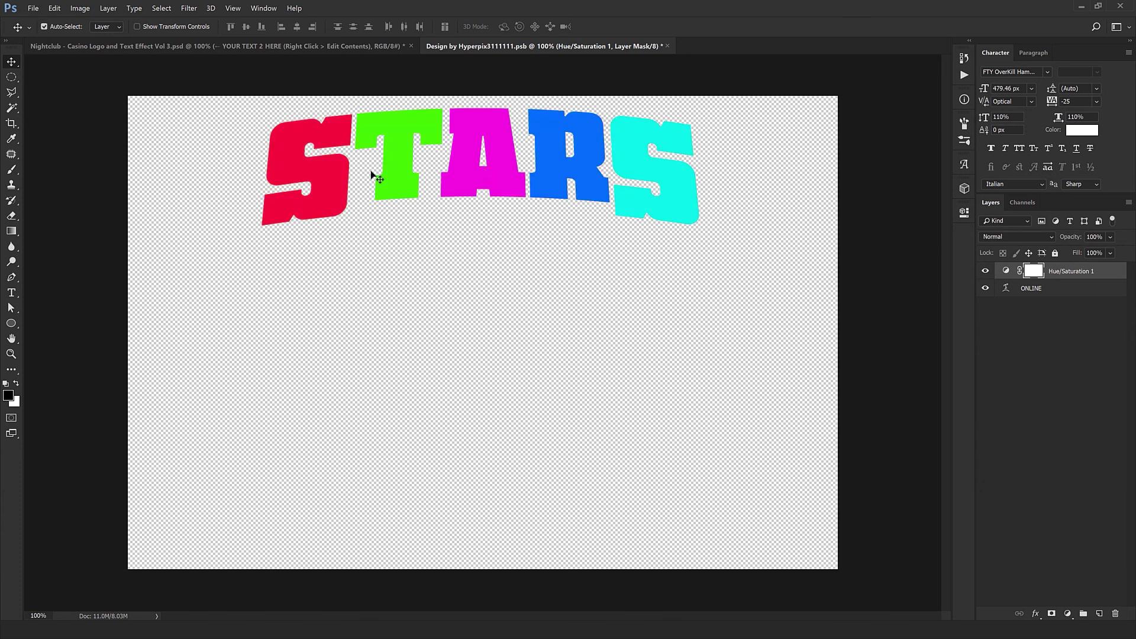
{"action": "key", "text": "ctrl+z"}
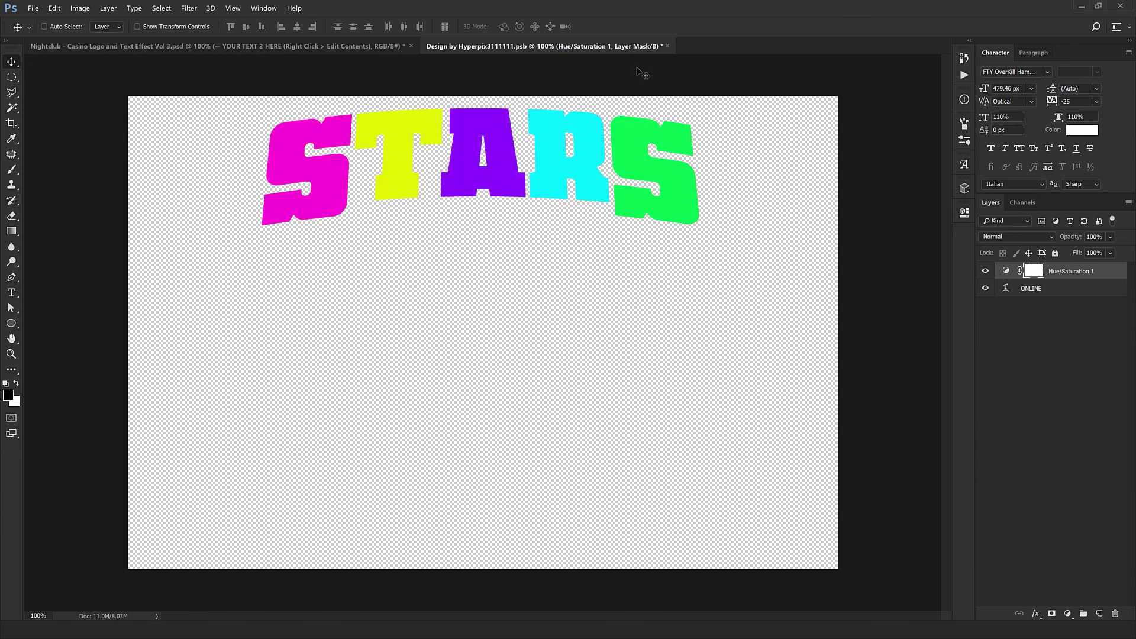
Close the YOUR TEXT 2 smart object document, saving the STARS text to the casino template.
{"action": "left_click", "coordinate": [667, 45]}
{"action": "left_click", "coordinate": [518, 236]}
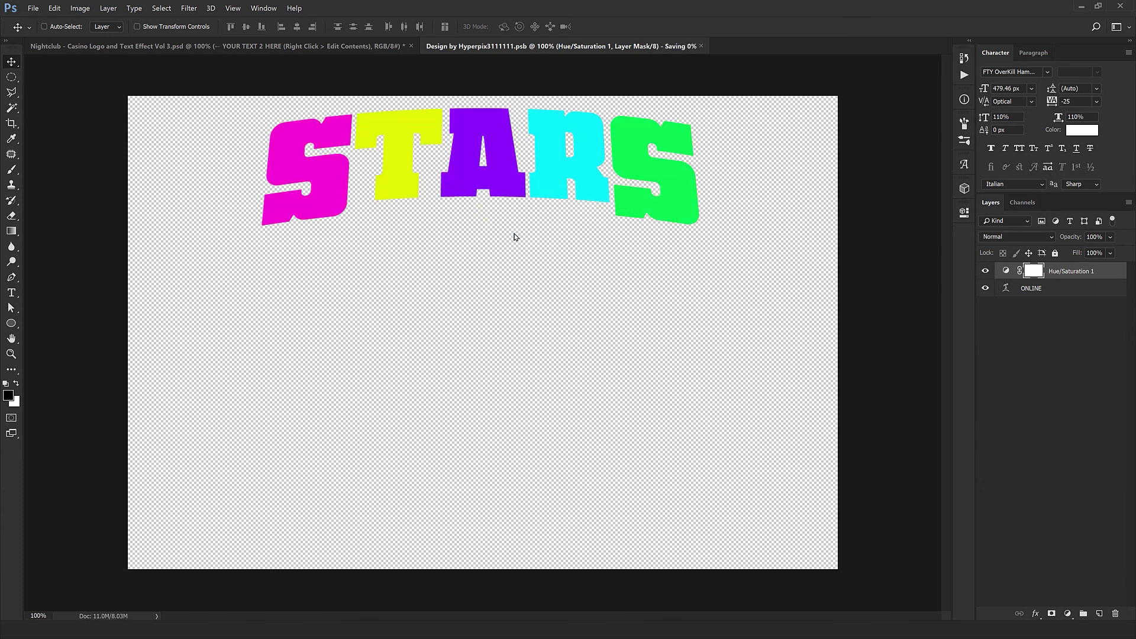